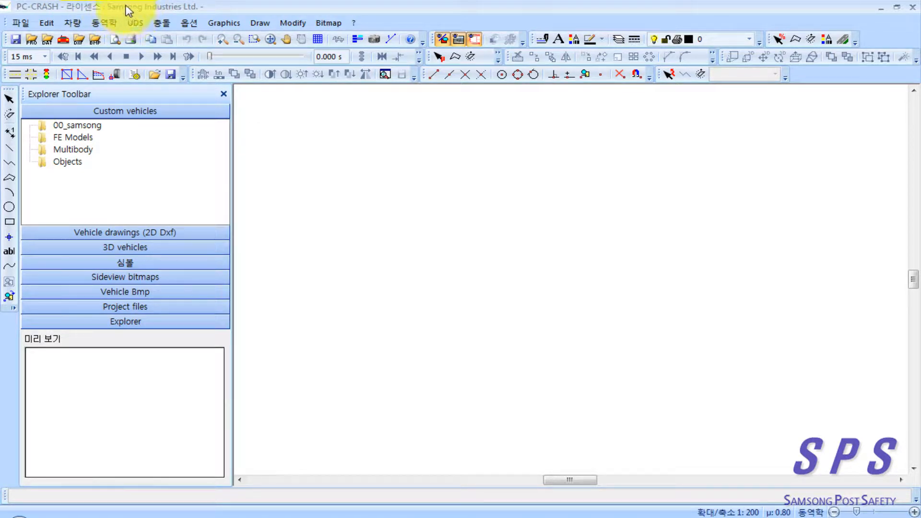
# Step: Switch to 사고유형별 재현사례.pdf in Adobe Reader and maximize it to read the motorcycle accident overview on page 88
pyautogui.click(312, 177)
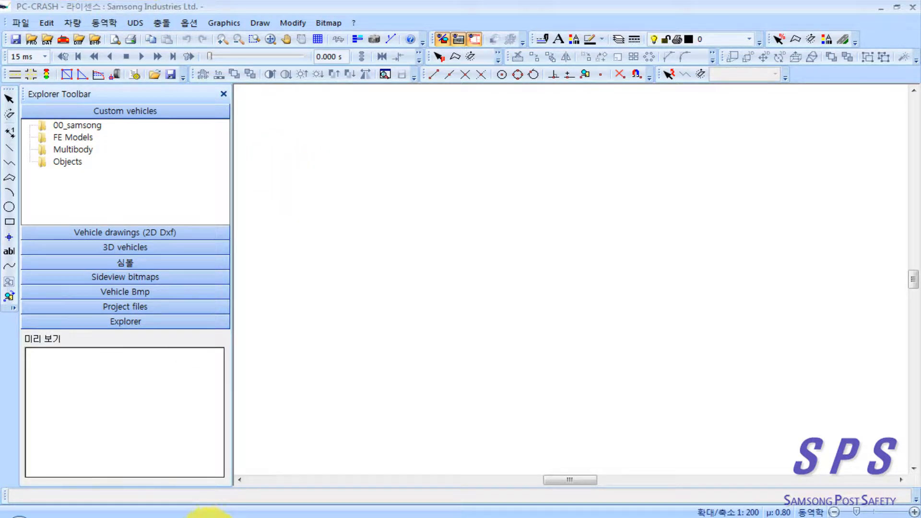
pyautogui.click(186, 516)
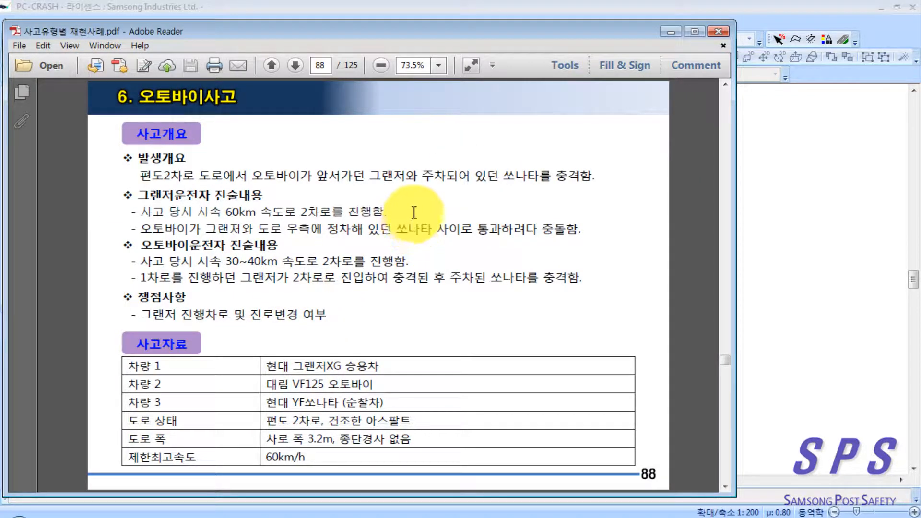
pyautogui.click(695, 33)
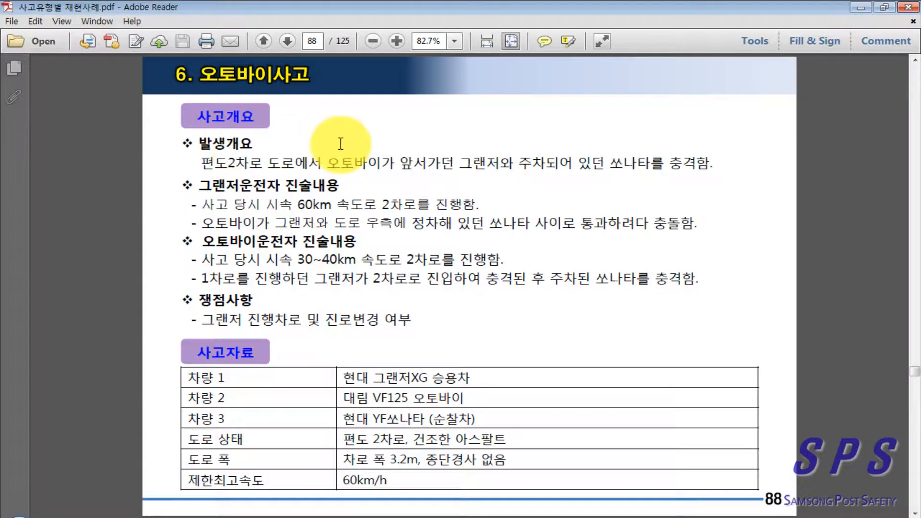
# Step: Examine the site sketch, related photos and accident situation diagram on pages 89 and 90 of the PDF
pyautogui.click(288, 41)
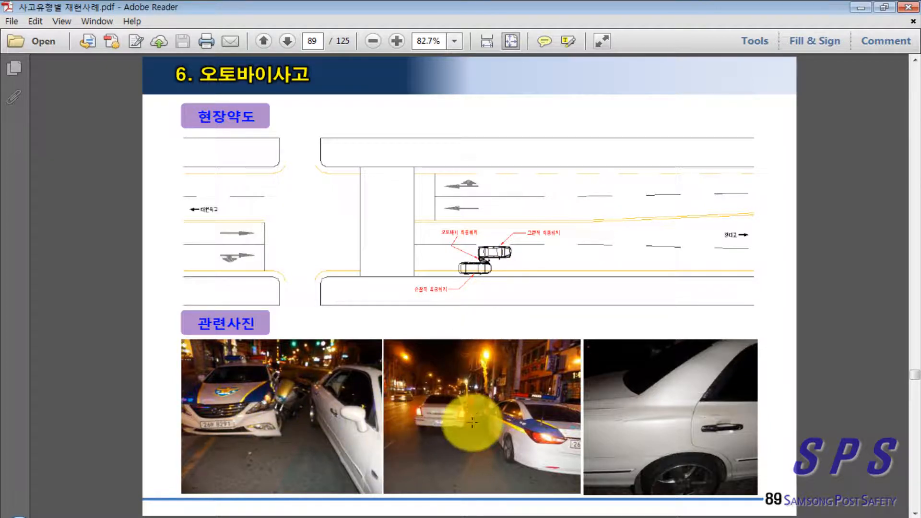
pyautogui.click(664, 440)
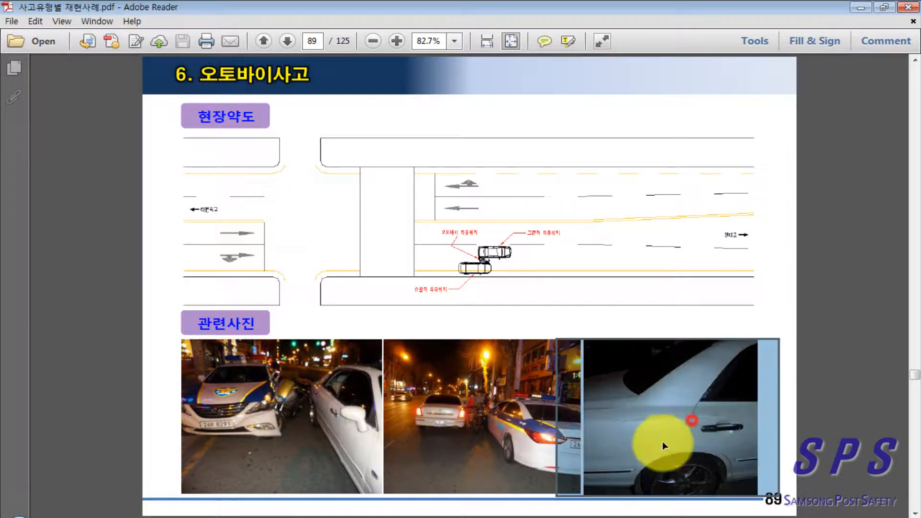
pyautogui.click(780, 374)
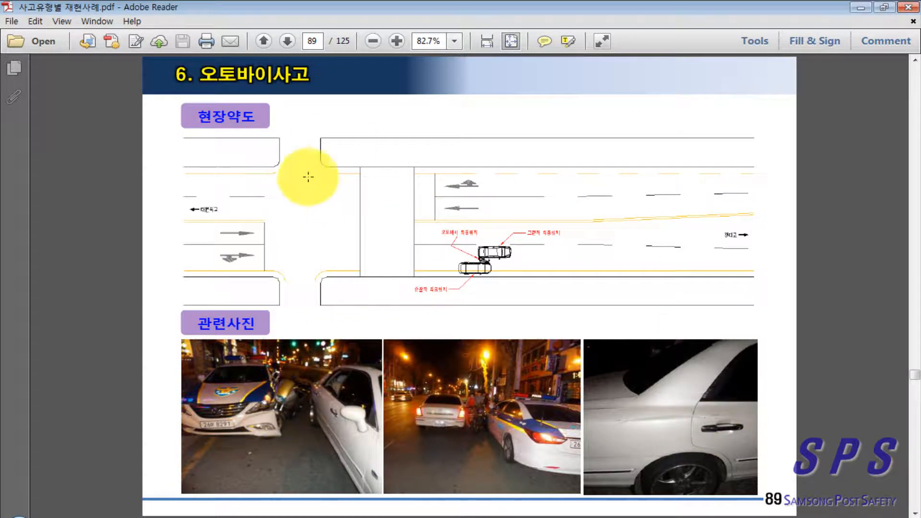
pyautogui.click(290, 45)
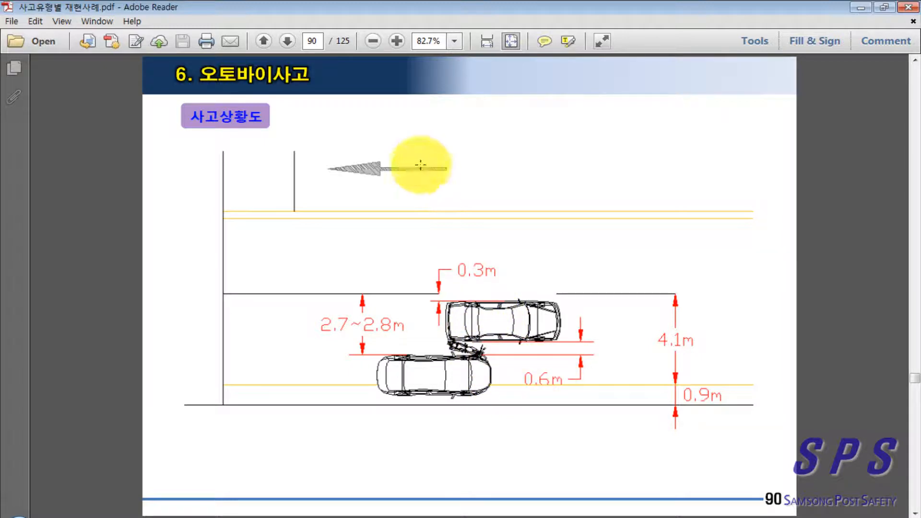
# Step: Look through the reconstruction procedure slides from page 91 onward, covering drawing import, vehicle loading, suspension, sequences and collision simulation
pyautogui.click(287, 41)
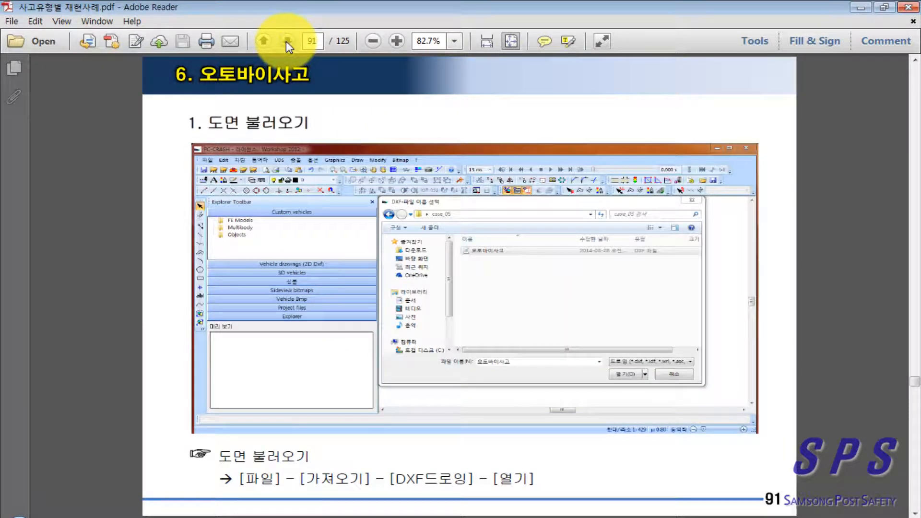
pyautogui.click(288, 42)
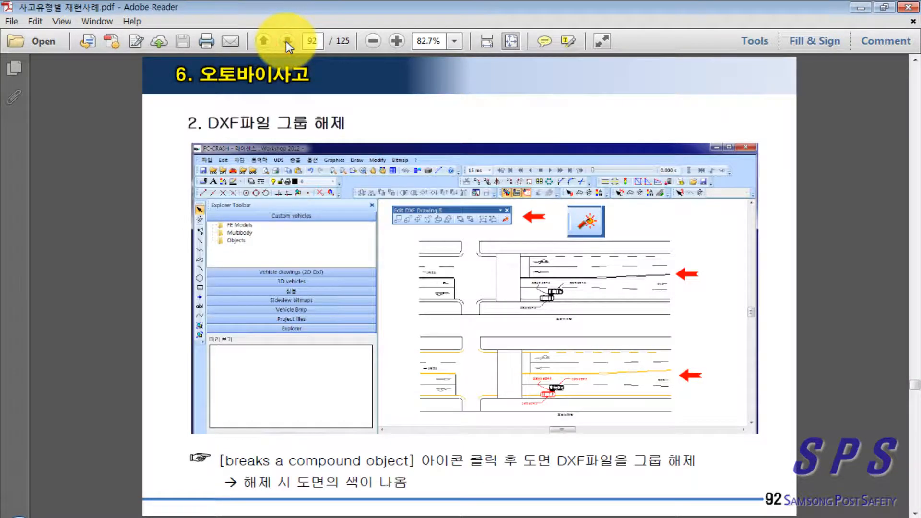
pyautogui.click(286, 41)
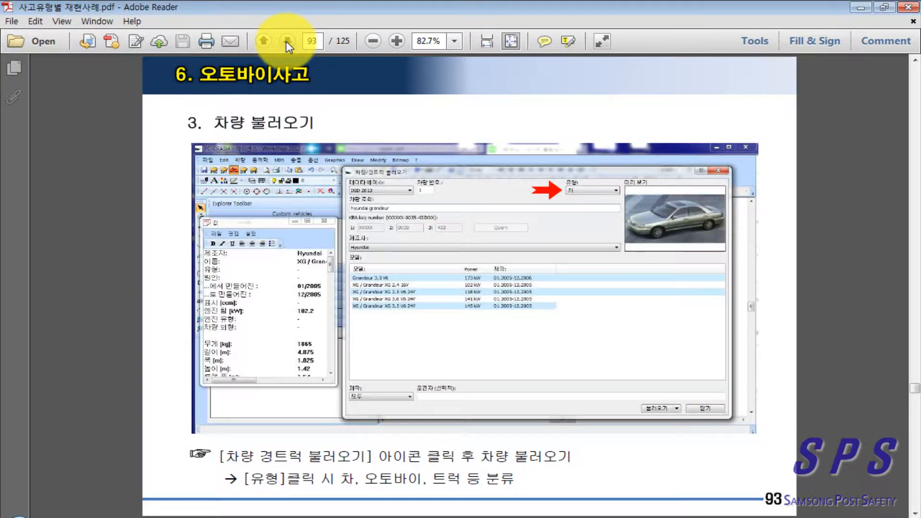
pyautogui.click(286, 41)
pyautogui.click(285, 41)
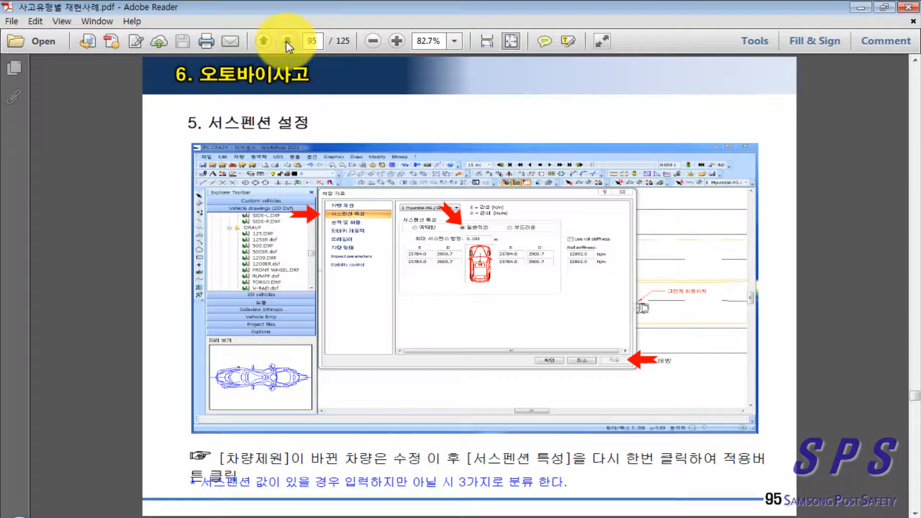
pyautogui.click(286, 41)
pyautogui.click(286, 42)
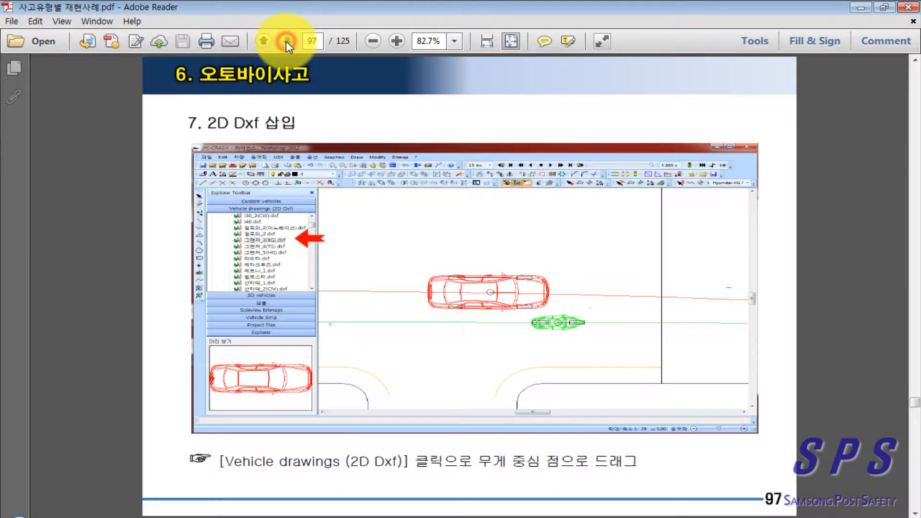
pyautogui.click(286, 41)
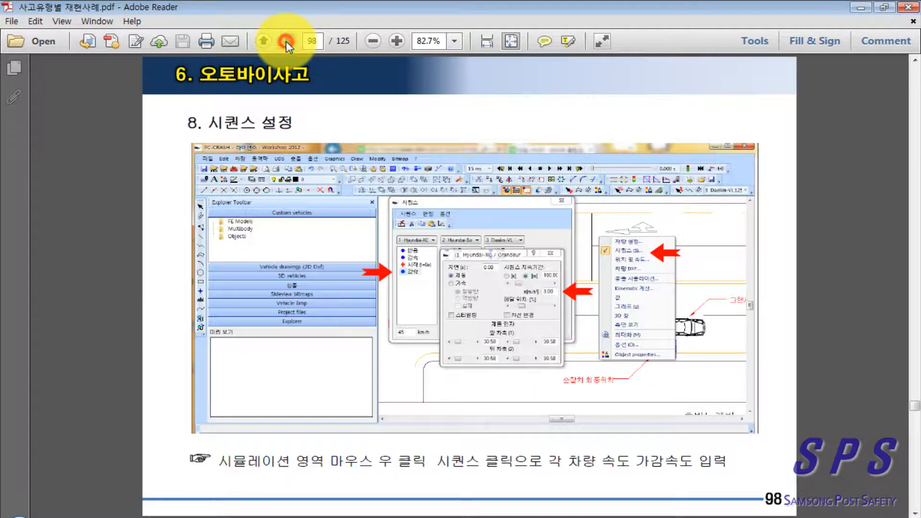
pyautogui.click(286, 41)
pyautogui.click(286, 41)
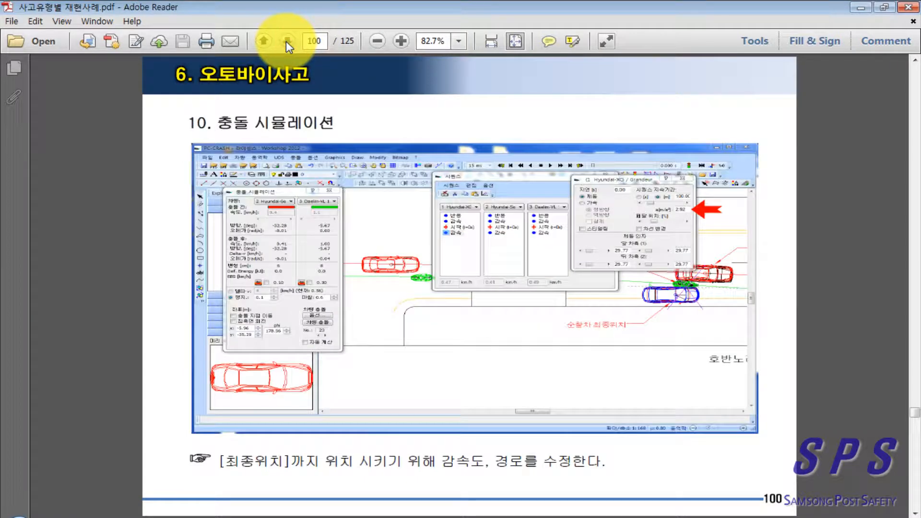
pyautogui.click(286, 41)
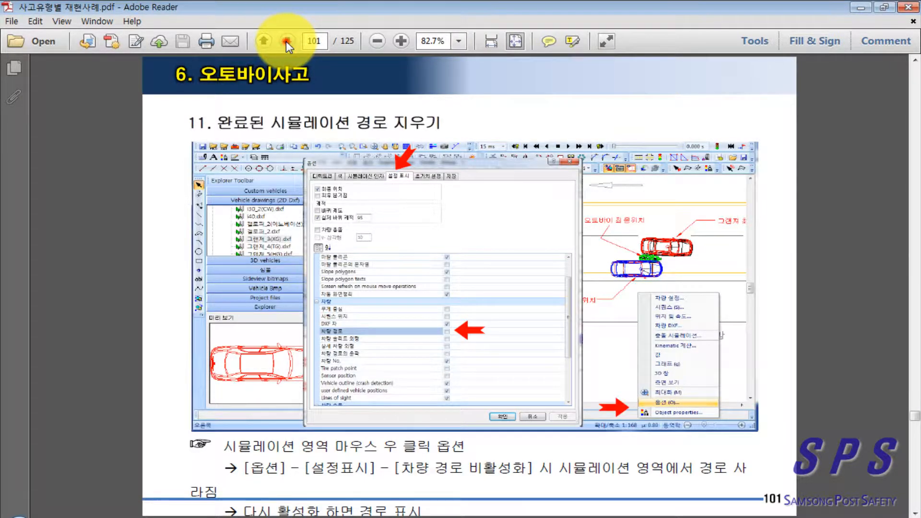
pyautogui.click(286, 42)
pyautogui.click(286, 41)
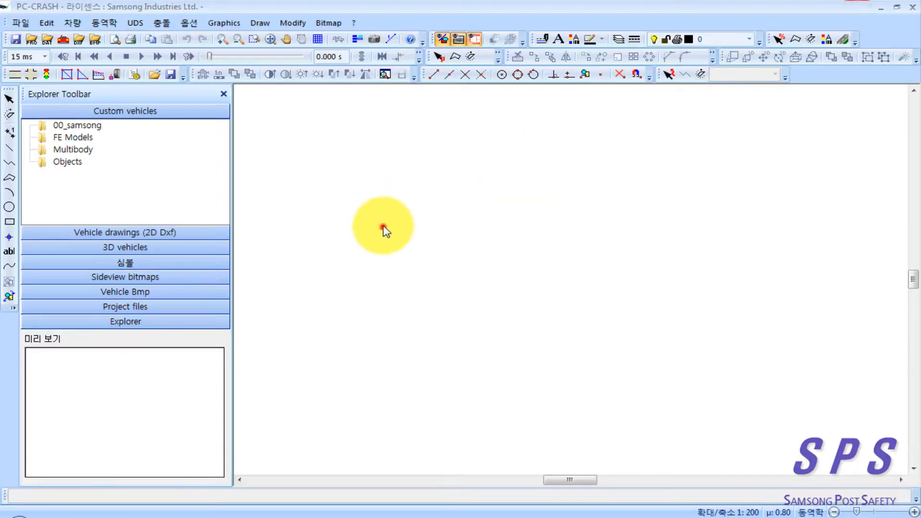
# Step: Switch back to PC-Crash and import the DXF drawing 오토바이사고 from the case_06 folder
pyautogui.click(383, 228)
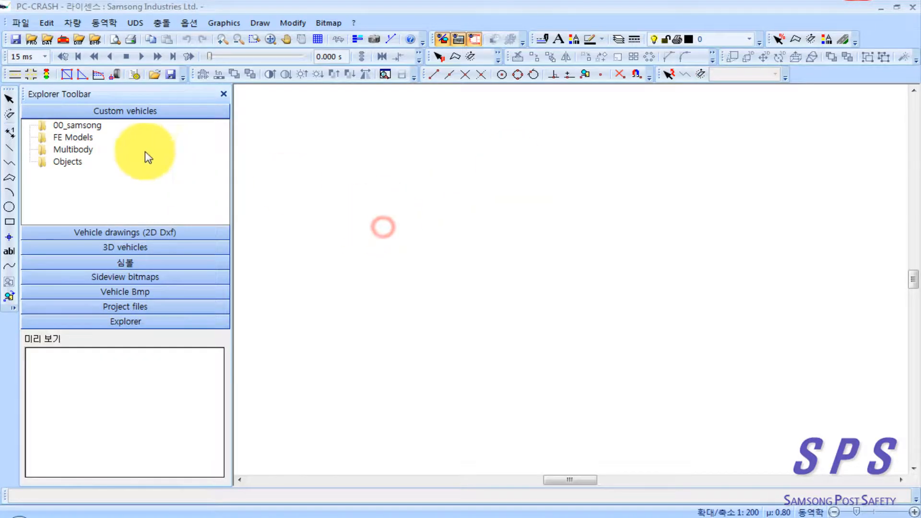
pyautogui.click(22, 23)
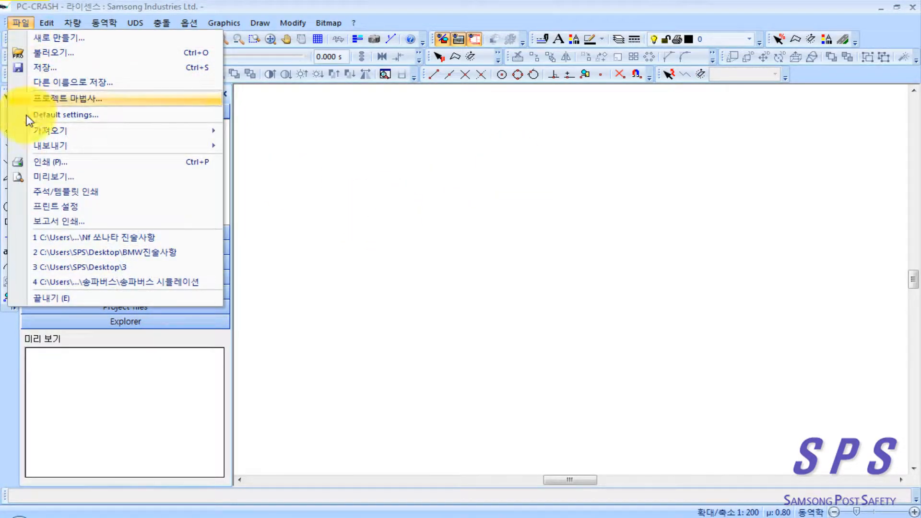
pyautogui.moveTo(65, 131)
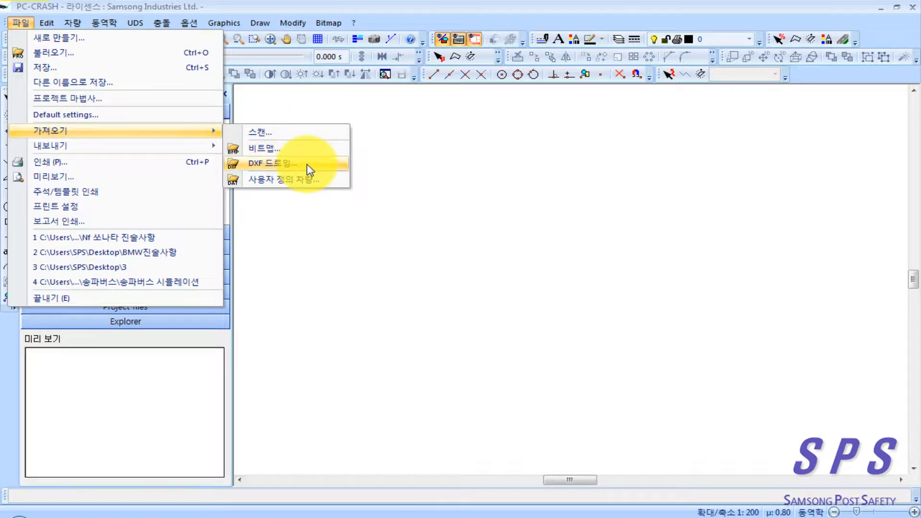
pyautogui.click(307, 168)
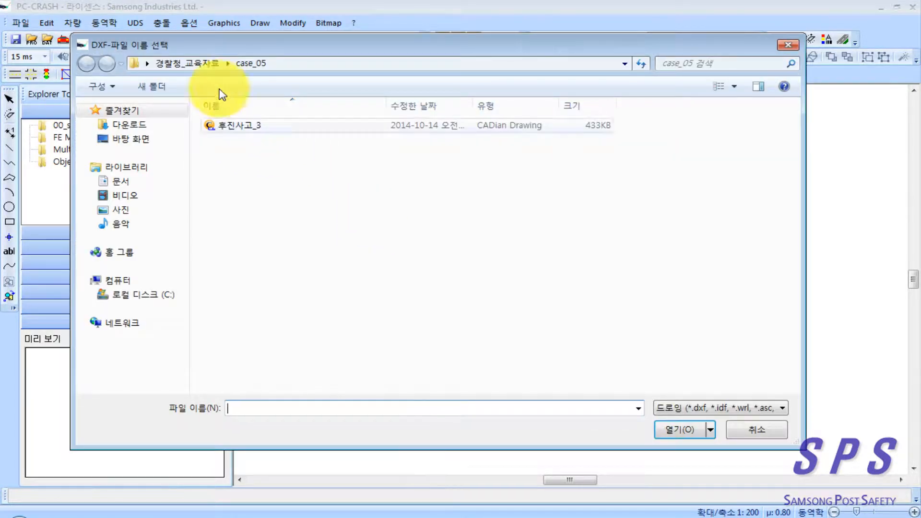
pyautogui.click(182, 64)
pyautogui.doubleClick(263, 195)
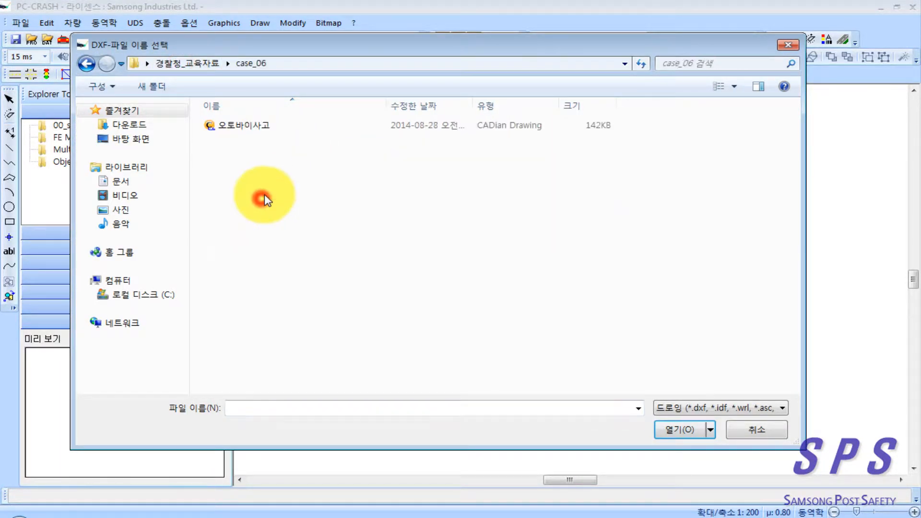
pyautogui.click(254, 125)
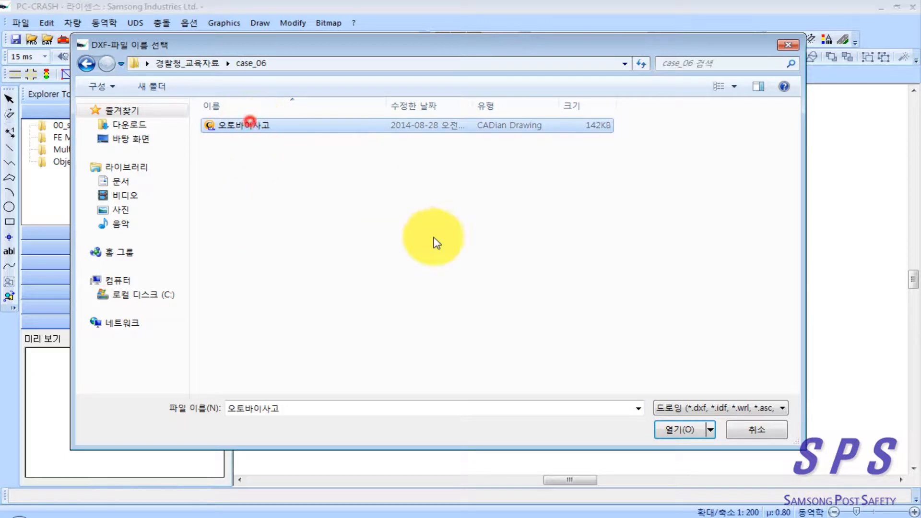
pyautogui.click(668, 428)
# Step: Place the custom Hyundai vehicle 그랜져_3(XG)_2005.dat in the outer eastbound lane, just past the stop line at the intersection
pyautogui.scroll(-4, 551, 352)
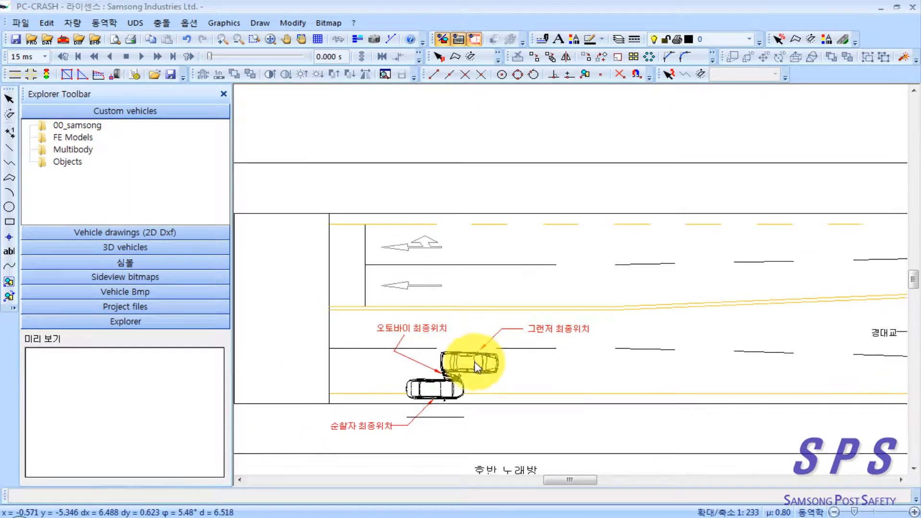
pyautogui.scroll(-2, 426, 368)
pyautogui.moveTo(406, 368)
pyautogui.mouseDown()
pyautogui.moveTo(486, 369)
pyautogui.moveTo(527, 352)
pyautogui.moveTo(479, 338)
pyautogui.mouseUp()
pyautogui.scroll(-3, 496, 355)
pyautogui.scroll(3, 481, 344)
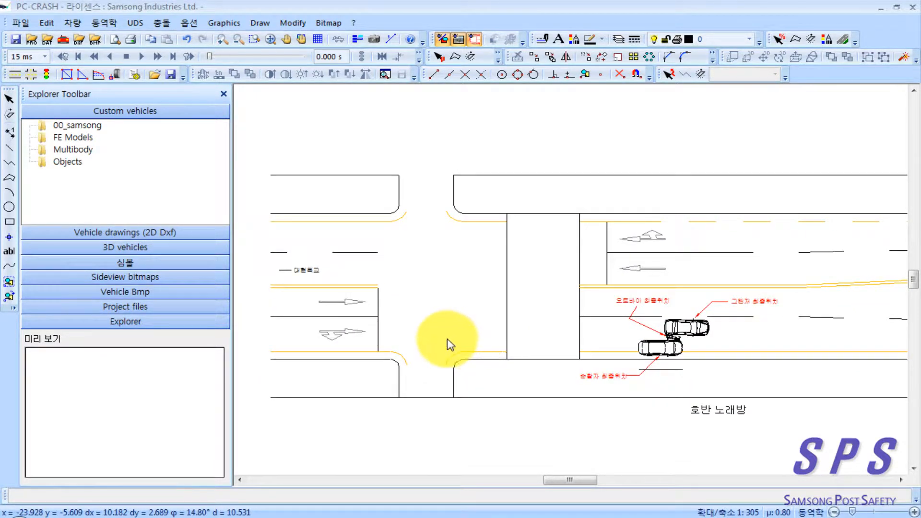
pyautogui.doubleClick(86, 129)
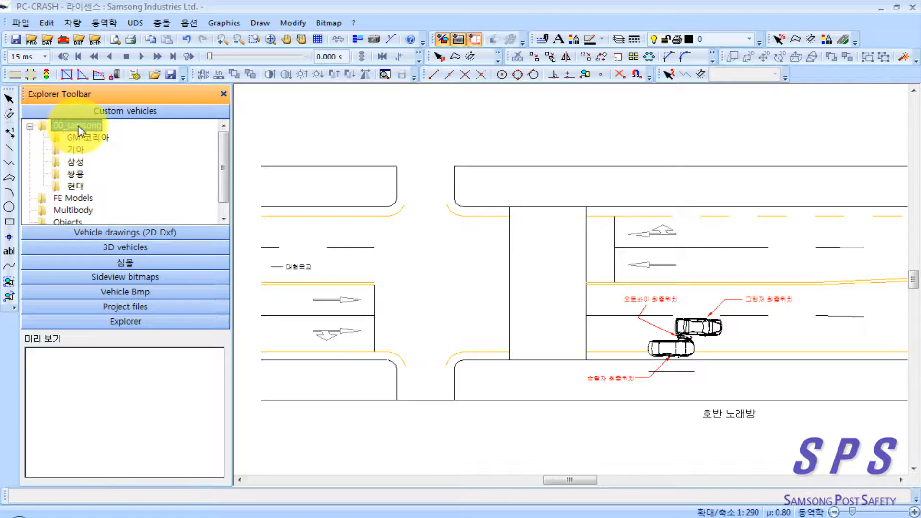
pyautogui.doubleClick(75, 186)
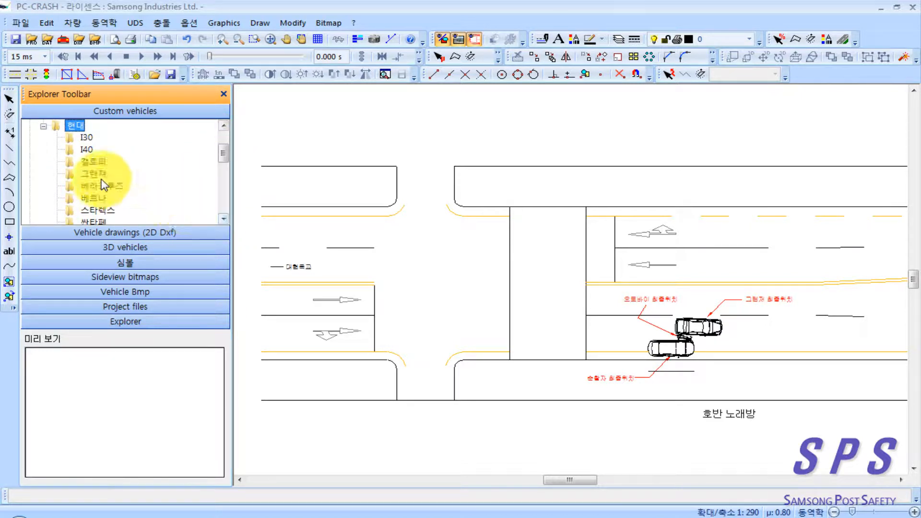
pyautogui.doubleClick(92, 174)
pyautogui.click(160, 184)
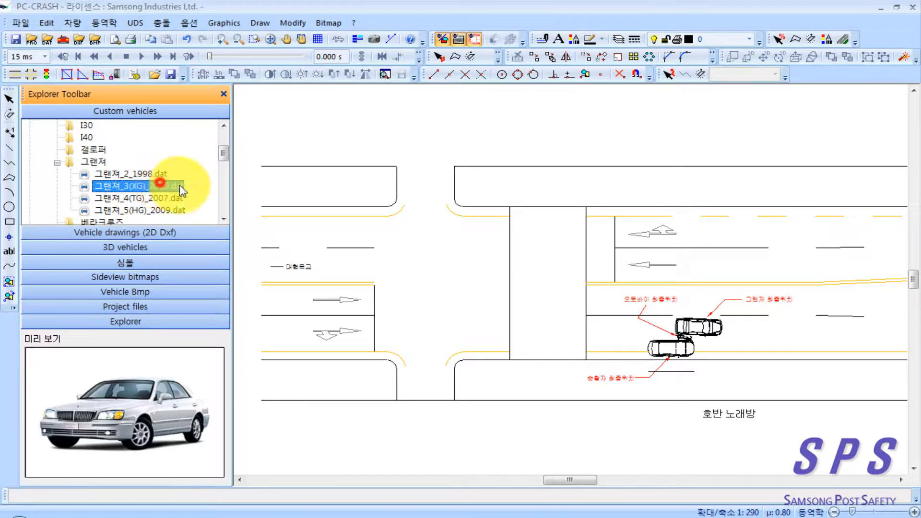
pyautogui.moveTo(179, 190); pyautogui.dragTo(405, 334)
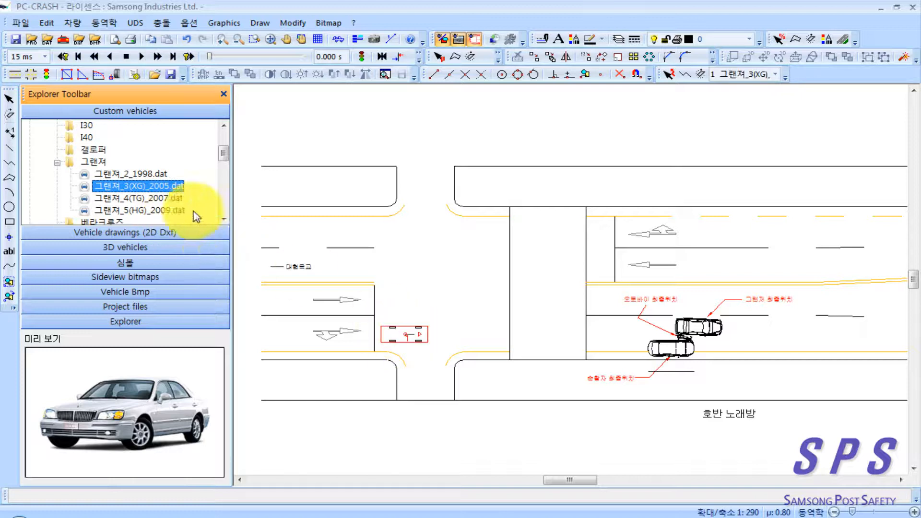
# Step: Place the custom Hyundai vehicle 쏘나타_7(YF)_(2009~2014).dat on the patrol car's final position in the drawing
pyautogui.click(223, 219)
pyautogui.click(223, 218)
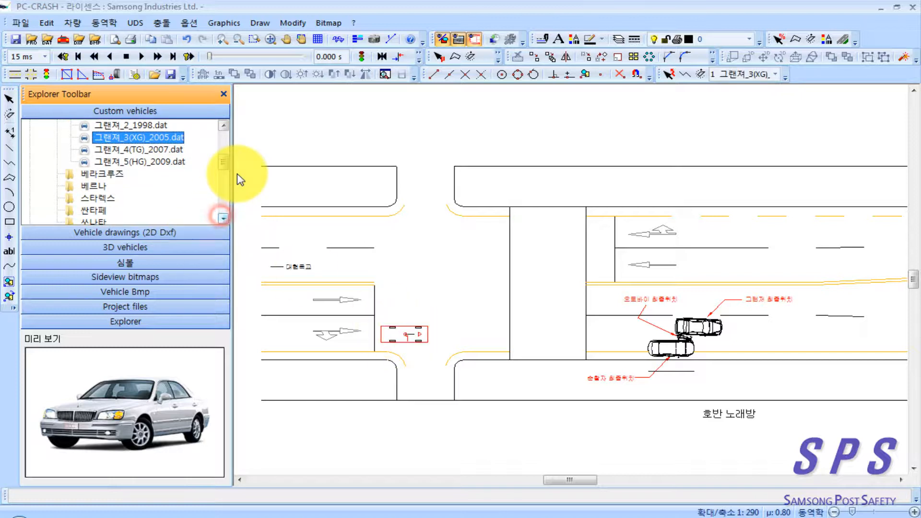
pyautogui.moveTo(227, 162); pyautogui.dragTo(226, 166)
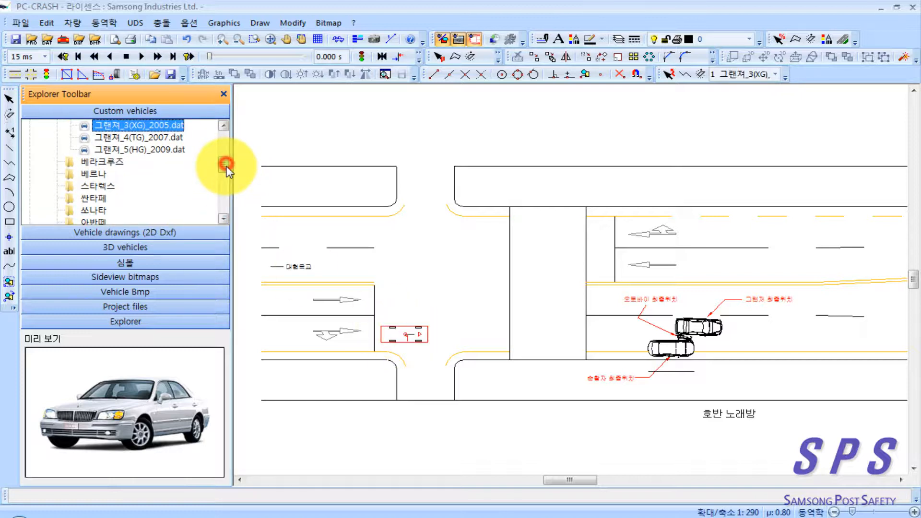
pyautogui.doubleClick(97, 208)
pyautogui.moveTo(154, 198); pyautogui.dragTo(669, 349)
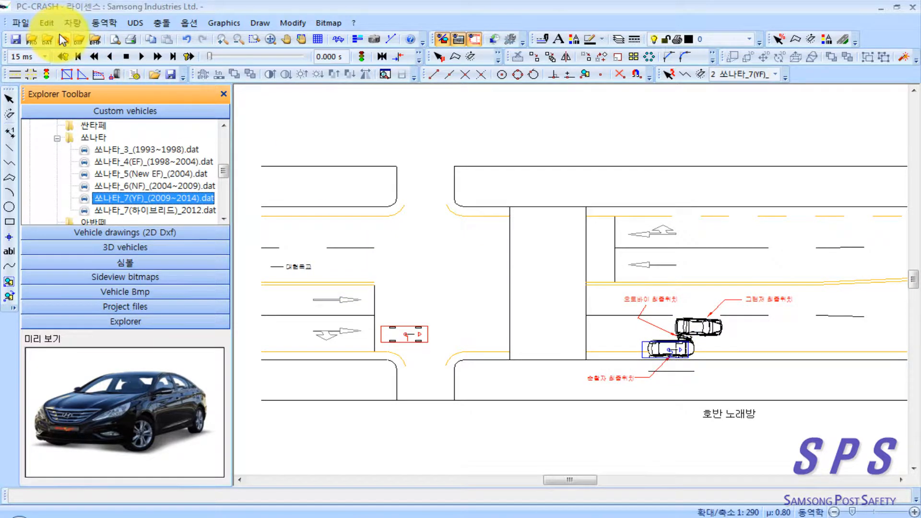
# Step: List the Daelim motorcycles from the DSD 2013 vehicle database by filtering the vehicle type to 오토바이
pyautogui.click(63, 40)
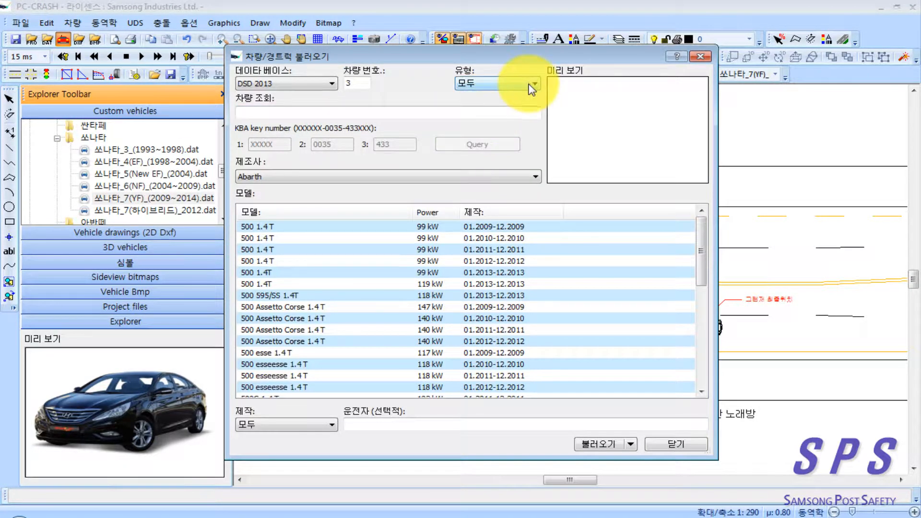
pyautogui.click(527, 84)
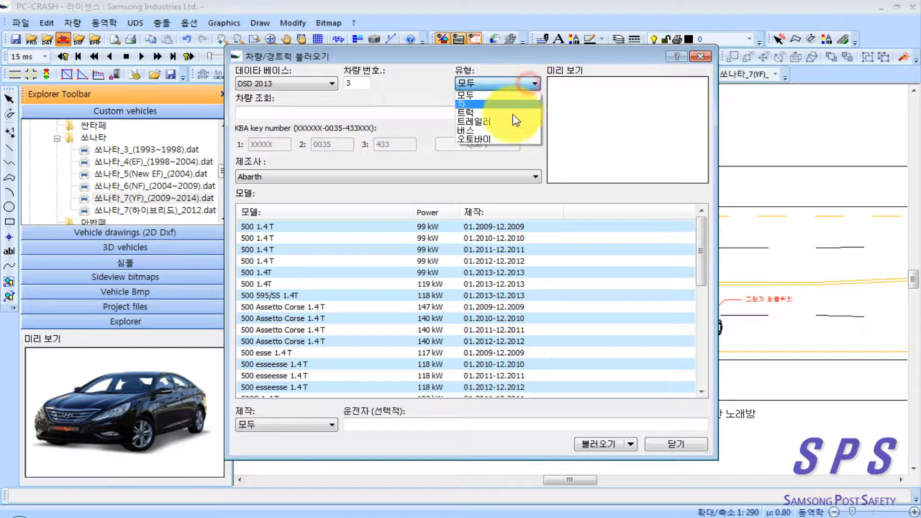
pyautogui.click(498, 139)
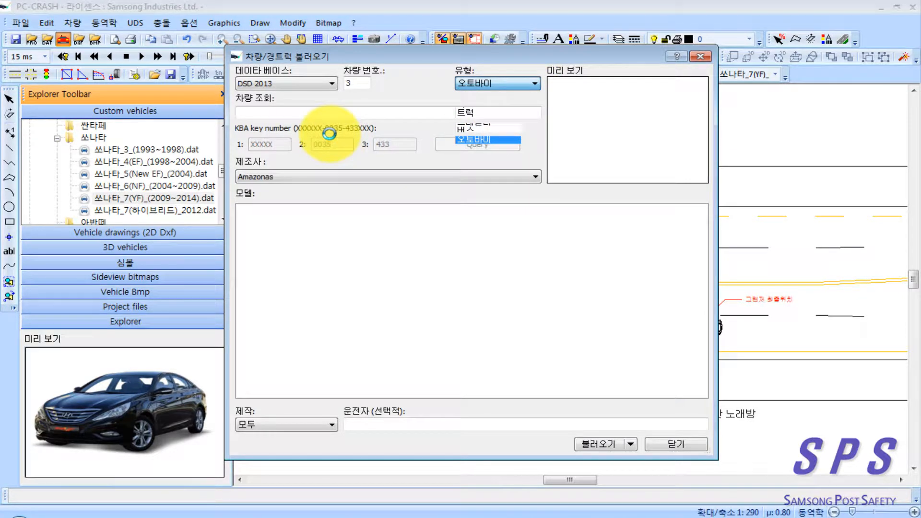
pyautogui.click(310, 179)
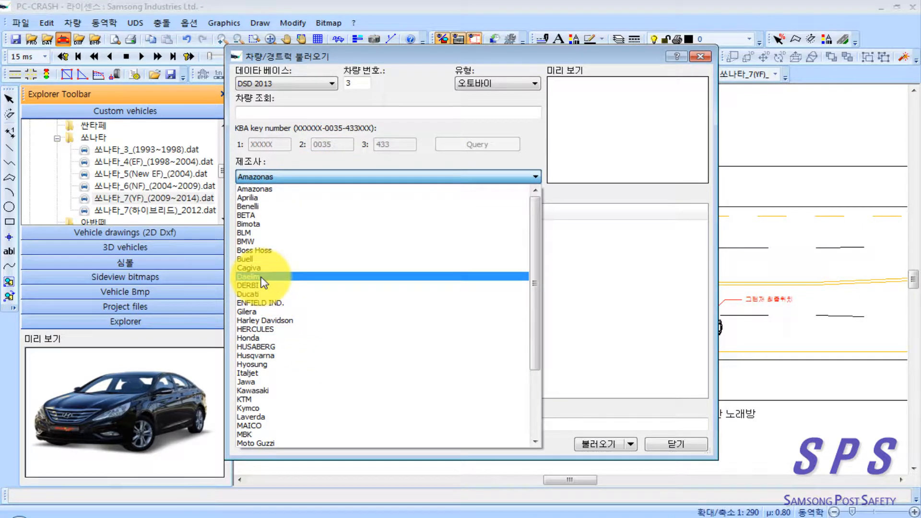
pyautogui.click(317, 278)
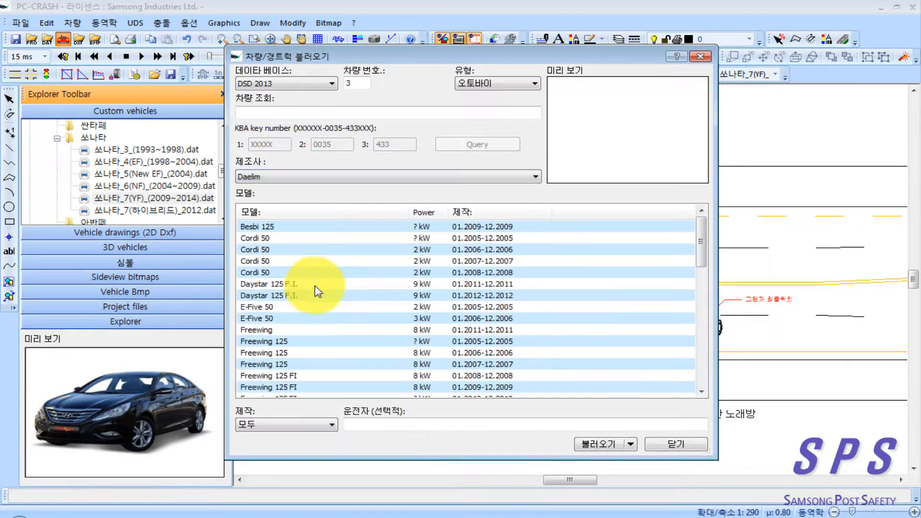
# Step: Check the Daystar 125 F.I. against the motorcycle named in the accident data on page 88 of the PDF
pyautogui.click(275, 284)
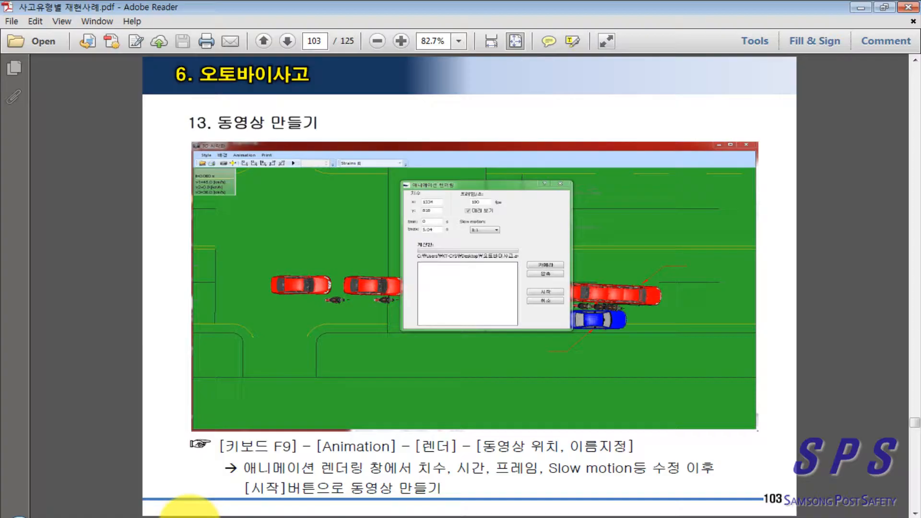
pyautogui.scroll(13, 485, 304)
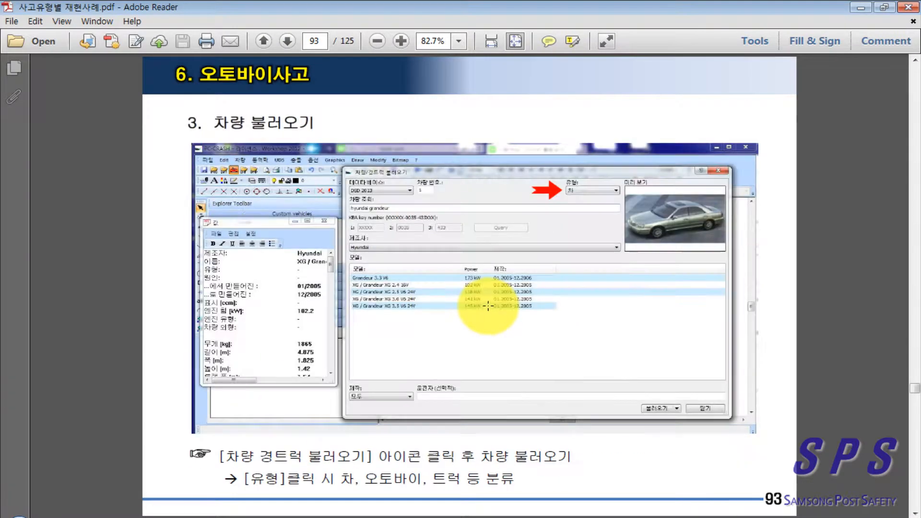
pyautogui.scroll(2, 487, 311)
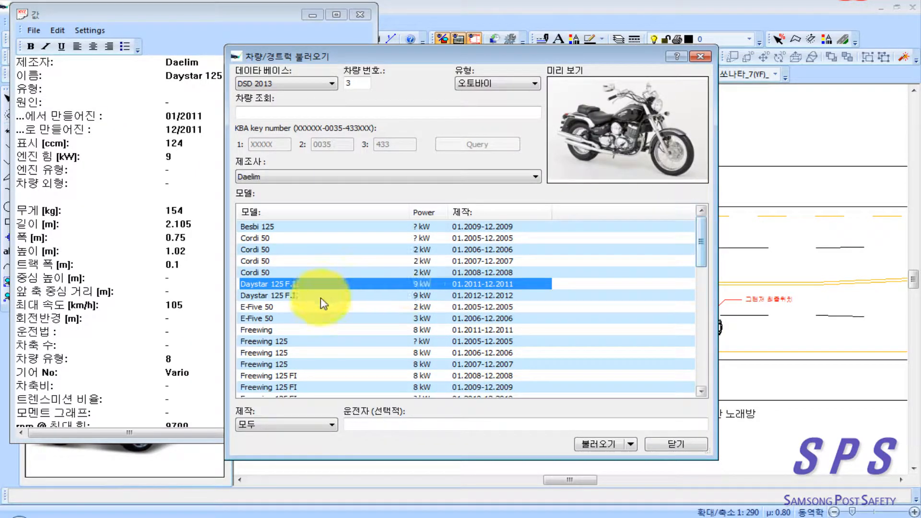
# Step: Switch back to PC-Crash and compare the specifications and previews of Daelim's VL 125 Daystar variants and the VT 125
pyautogui.click(277, 319)
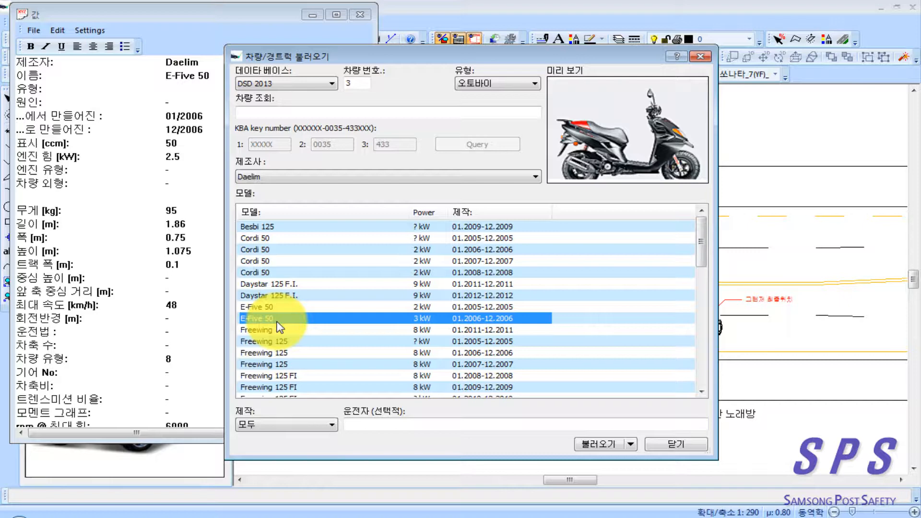
pyautogui.press('v')
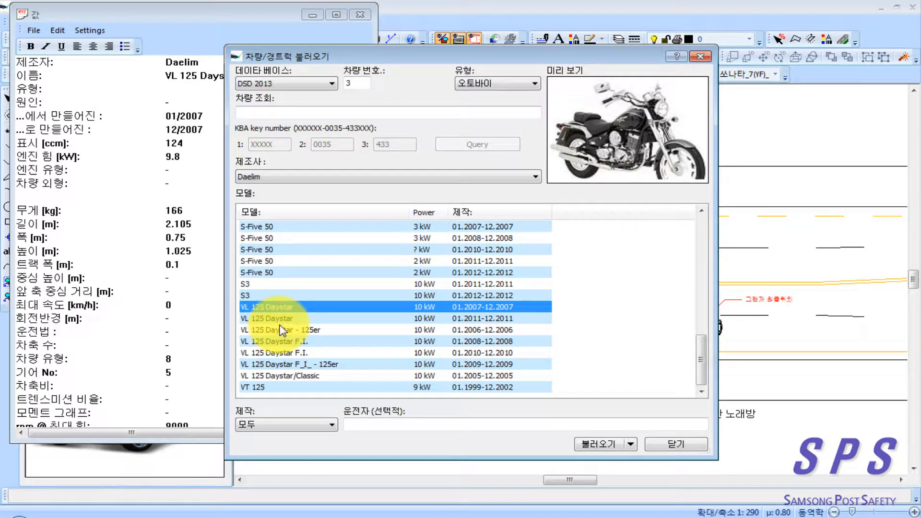
pyautogui.click(260, 318)
pyautogui.click(258, 341)
pyautogui.click(258, 373)
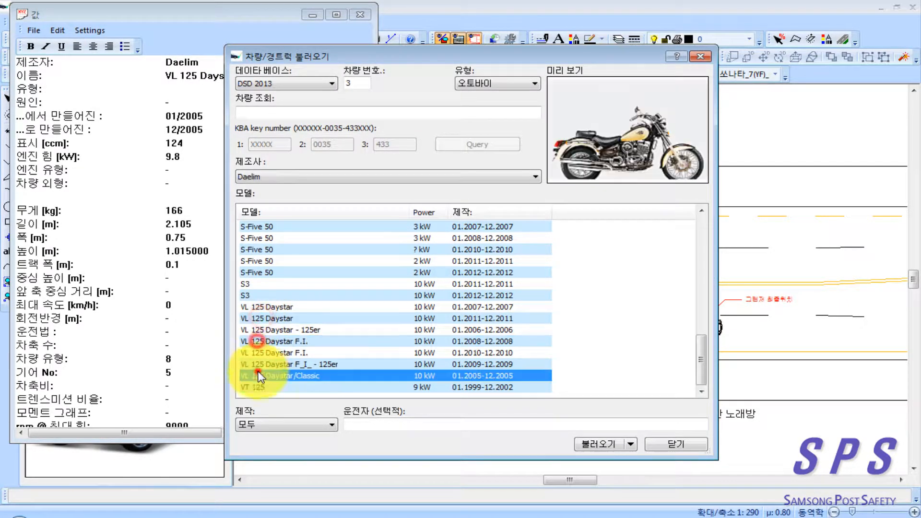
pyautogui.click(258, 388)
pyautogui.click(268, 307)
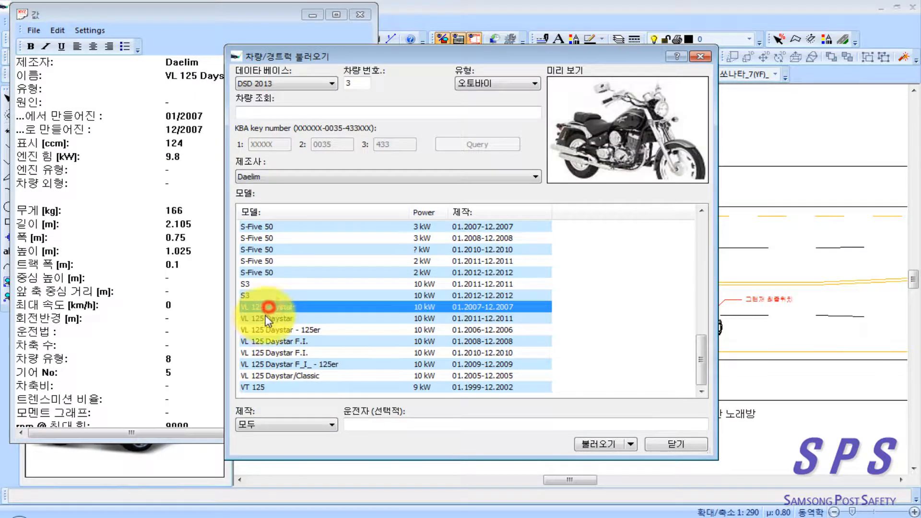
pyautogui.click(264, 318)
pyautogui.click(263, 308)
pyautogui.click(261, 352)
pyautogui.click(258, 376)
pyautogui.click(273, 328)
pyautogui.click(272, 307)
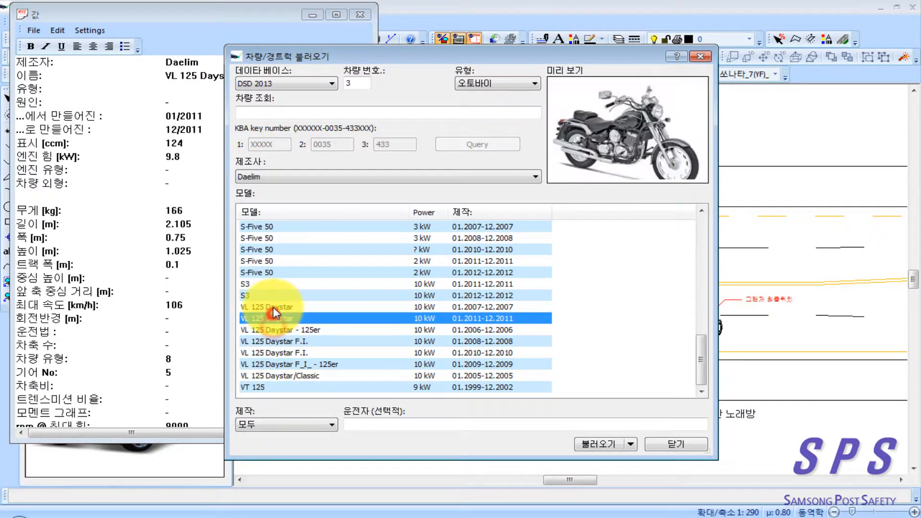
# Step: Load the VL 125 Daystar built 01.2011-12.2011 as vehicle 3, accepting the 50/50 weight distribution, and close the database
pyautogui.click(273, 318)
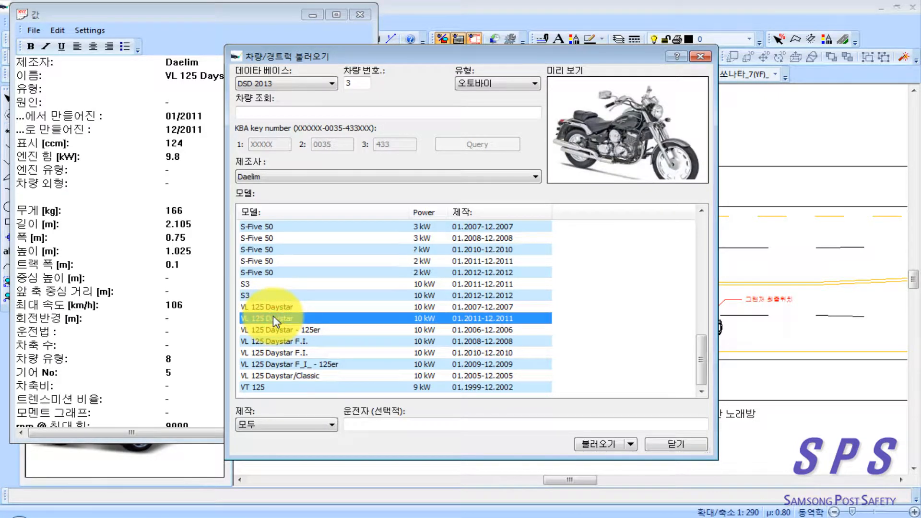
pyautogui.doubleClick(279, 319)
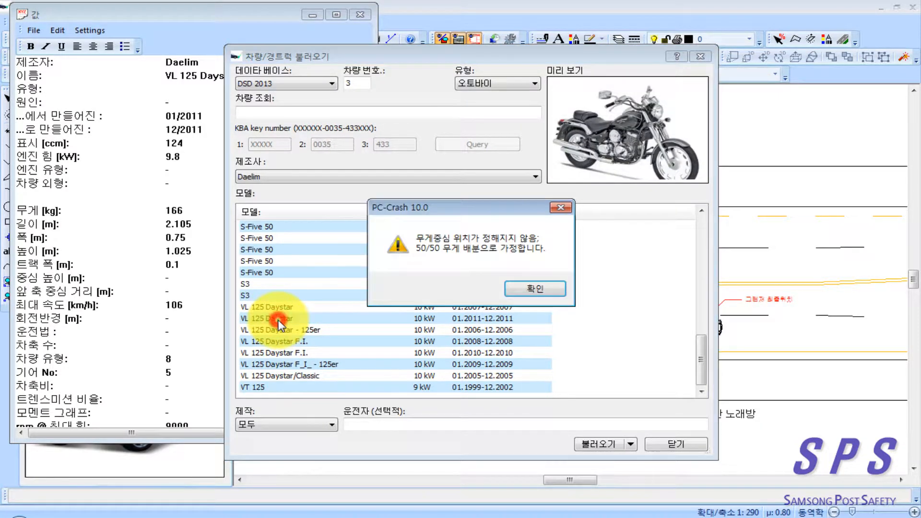
pyautogui.click(526, 287)
pyautogui.click(676, 445)
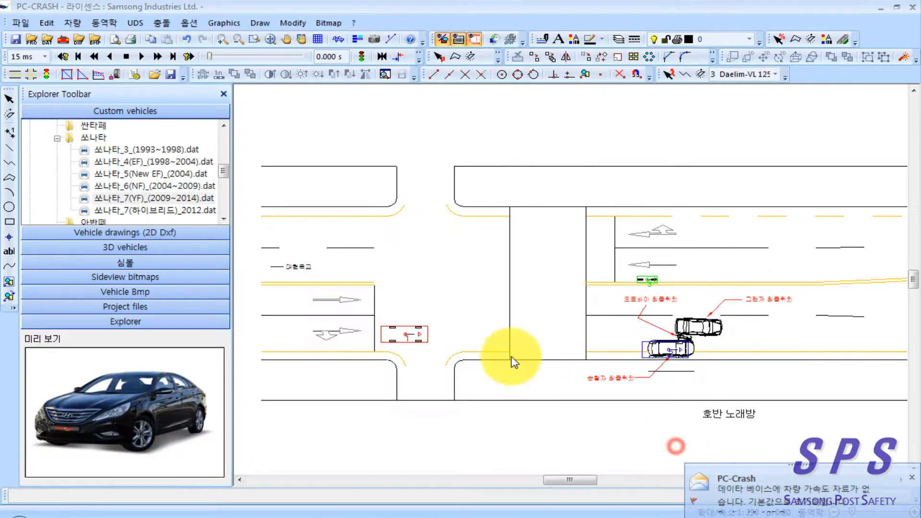
# Step: Align the Sonata with the outline of the patrol car's final position in the drawing
pyautogui.scroll(1, 494, 364)
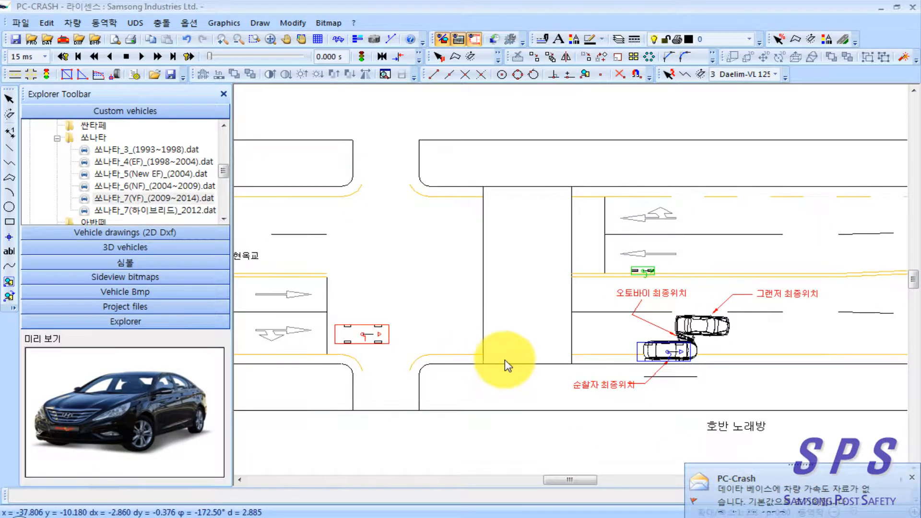
pyautogui.moveTo(511, 364); pyautogui.dragTo(444, 357)
pyautogui.click(341, 45)
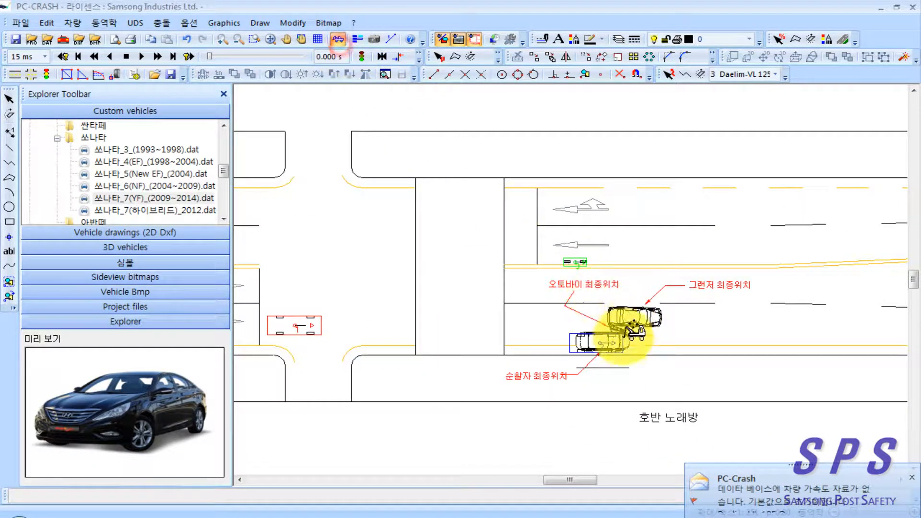
pyautogui.click(597, 343)
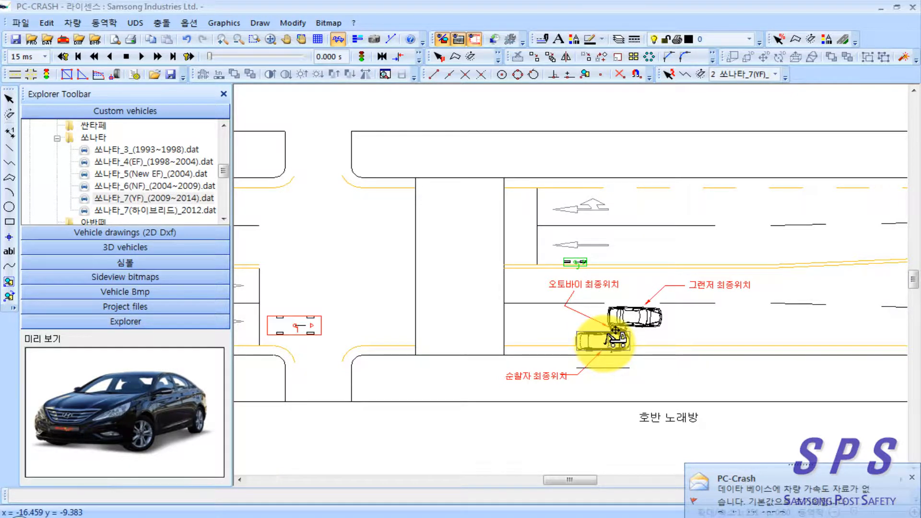
# Step: Position the motorcycle in the outer eastbound lane before the stop line, with the Grandeur just past the stop line ahead of it
pyautogui.moveTo(575, 262); pyautogui.dragTo(371, 311)
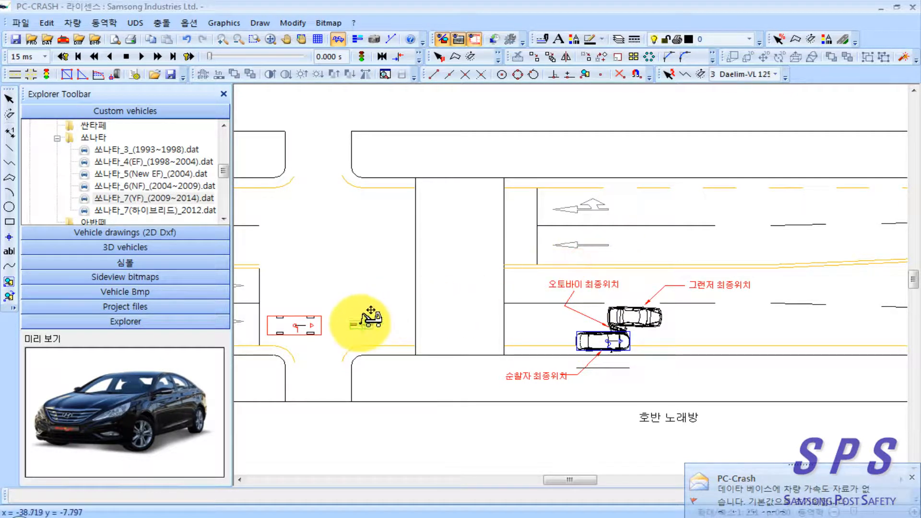
pyautogui.moveTo(306, 325); pyautogui.dragTo(284, 331)
pyautogui.moveTo(370, 315); pyautogui.dragTo(346, 321)
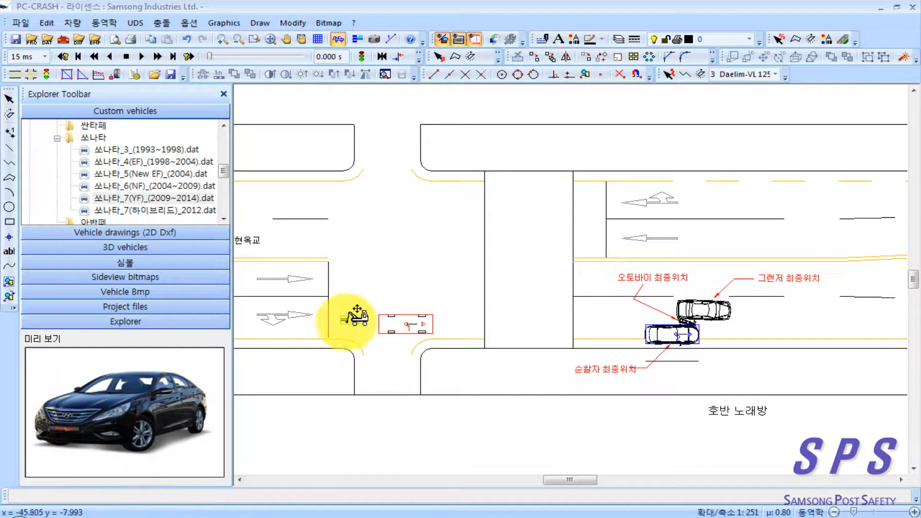
pyautogui.moveTo(406, 321); pyautogui.dragTo(388, 303)
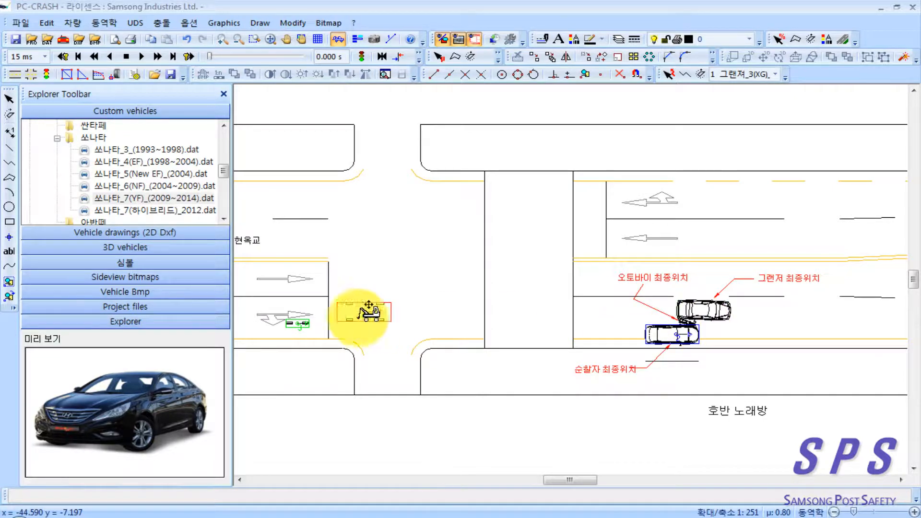
pyautogui.click(295, 321)
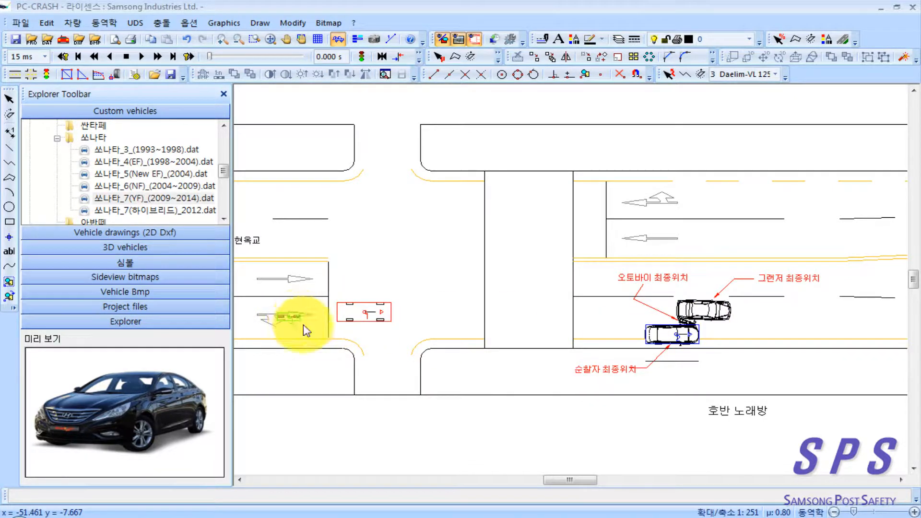
# Step: Rename the Daelim VL 125 Daystar to 오토바이 in its vehicle data
pyautogui.rightClick(407, 221)
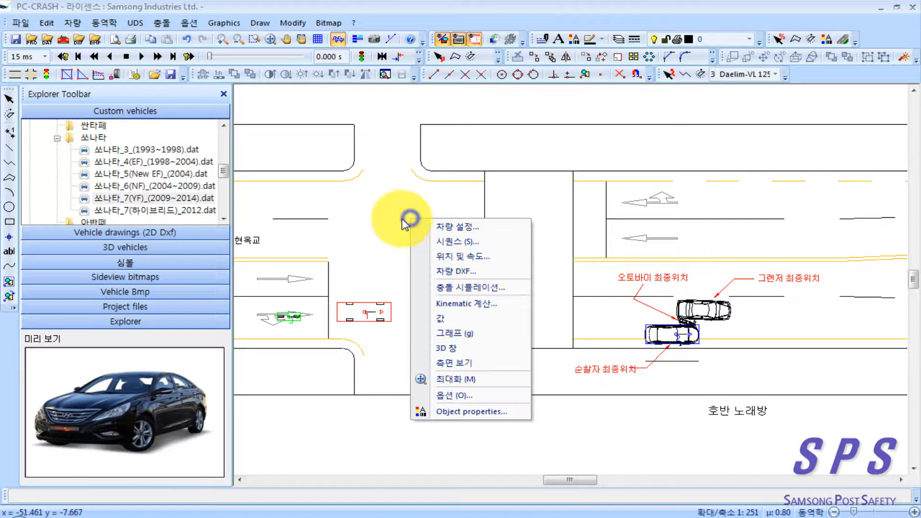
pyautogui.click(464, 229)
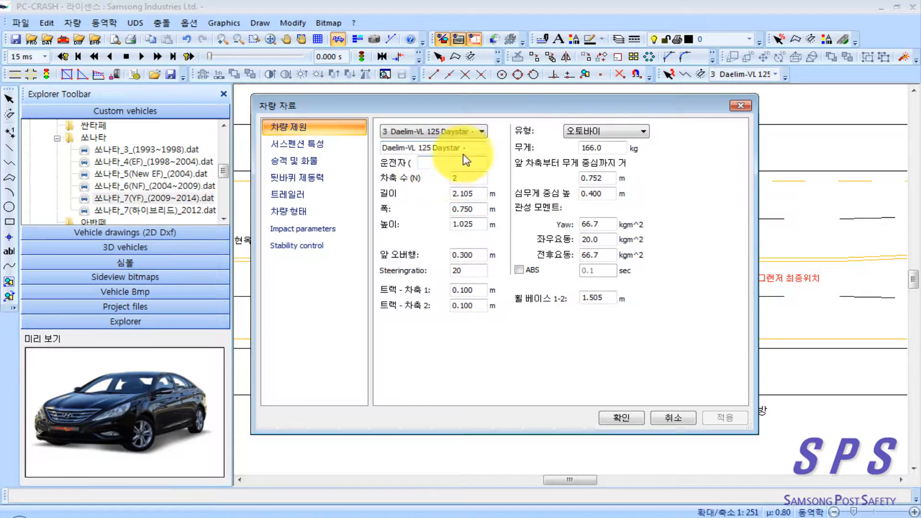
pyautogui.click(477, 132)
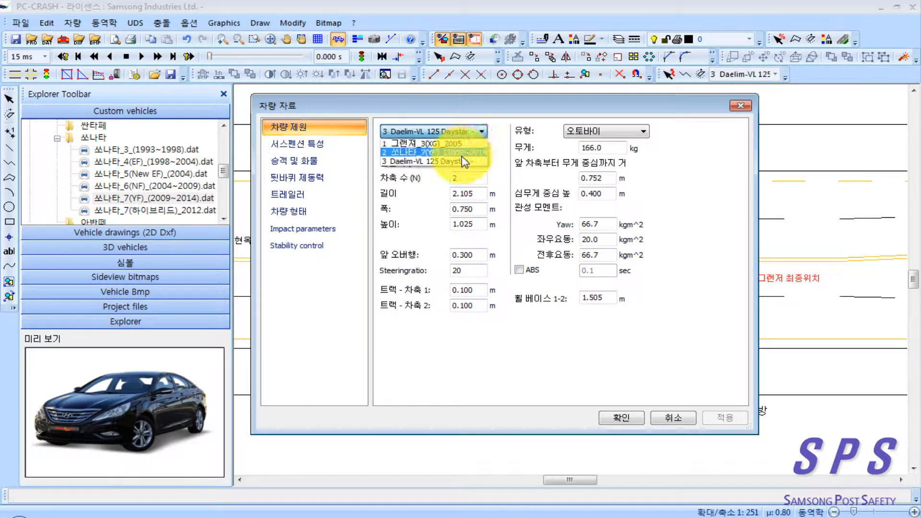
pyautogui.click(450, 159)
pyautogui.moveTo(474, 150); pyautogui.dragTo(350, 147)
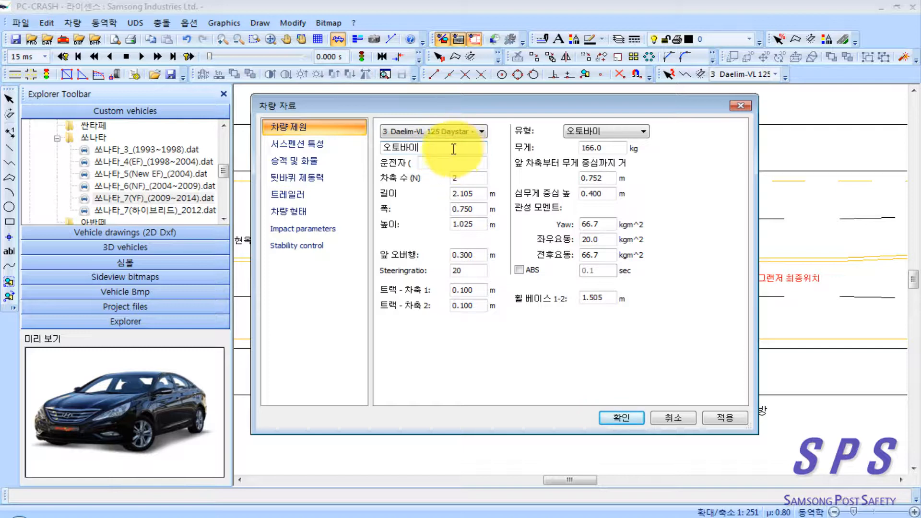
# Step: Open the motorcycle's occupant and cargo settings and review the three vehicles in the accident data on PDF page 88
pyautogui.click(313, 159)
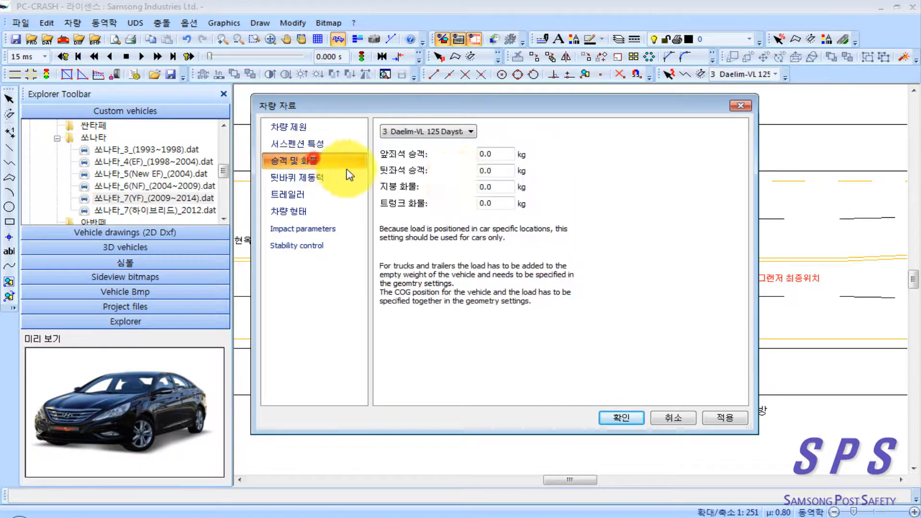
pyautogui.click(184, 517)
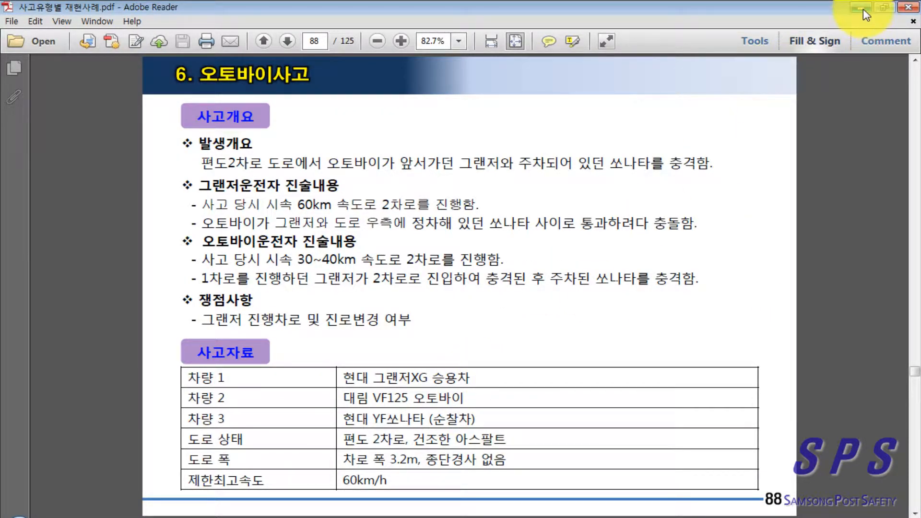
pyautogui.tripleClick(484, 421)
pyautogui.click(492, 420)
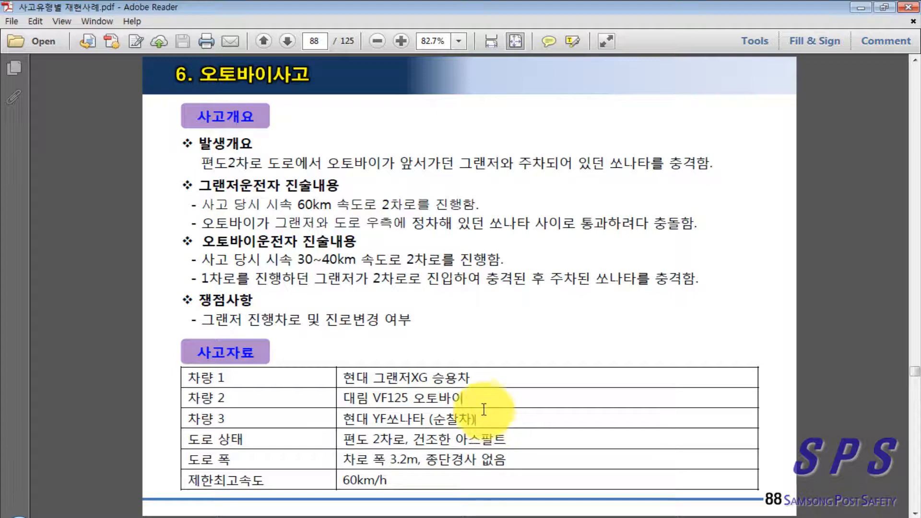
pyautogui.moveTo(470, 399); pyautogui.dragTo(456, 380)
pyautogui.click(487, 380)
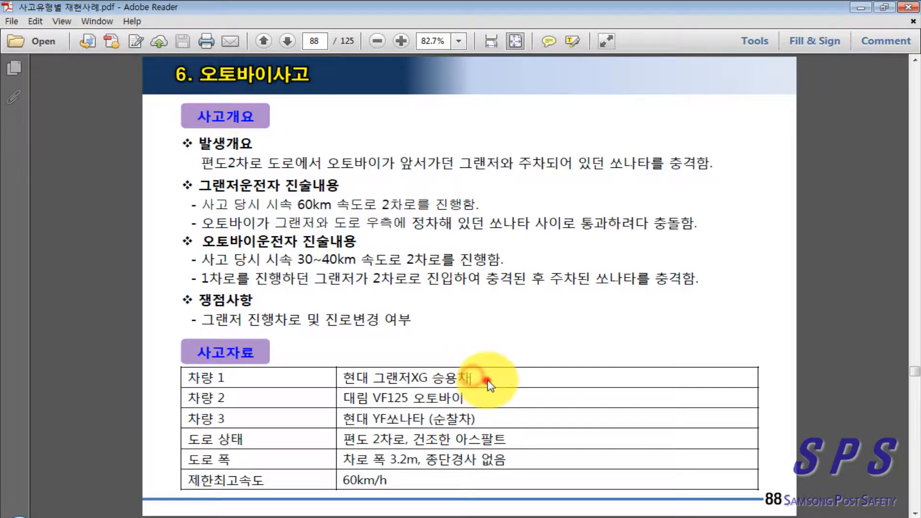
pyautogui.click(853, 4)
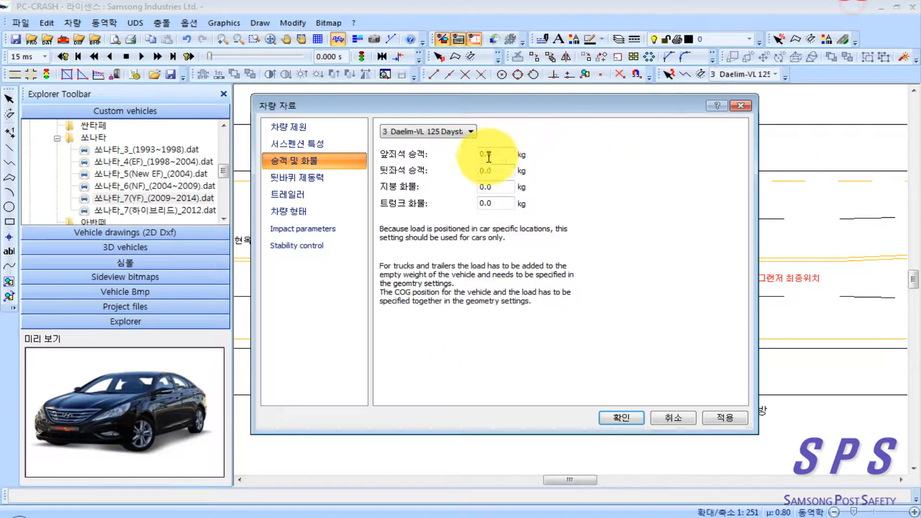
# Step: Set the front-seat occupant weight to 65 kg for both the motorcycle and the Grandeur, and apply it
pyautogui.doubleClick(501, 154)
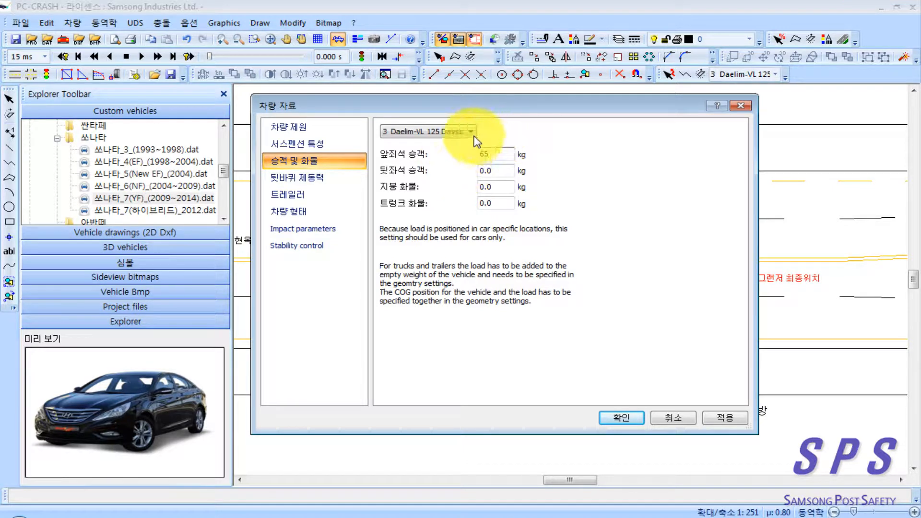
pyautogui.click(469, 131)
pyautogui.click(459, 143)
pyautogui.doubleClick(495, 153)
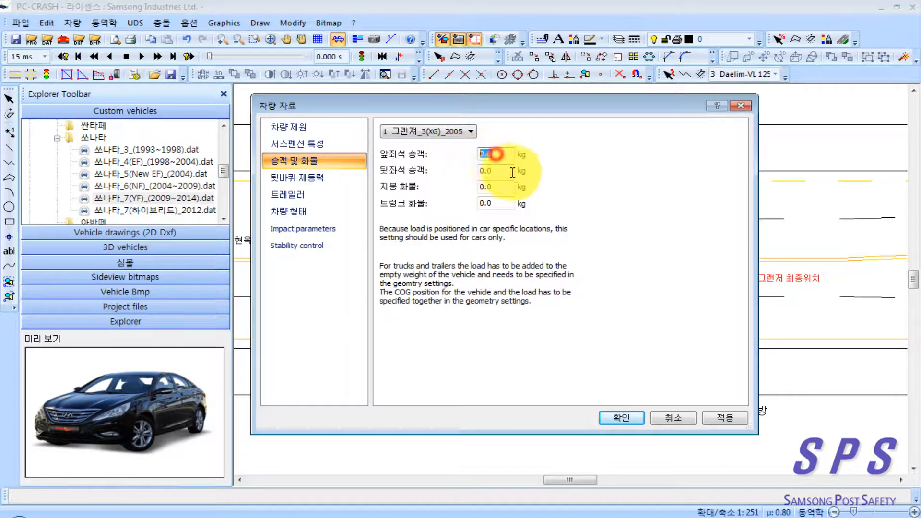
pyautogui.click(721, 419)
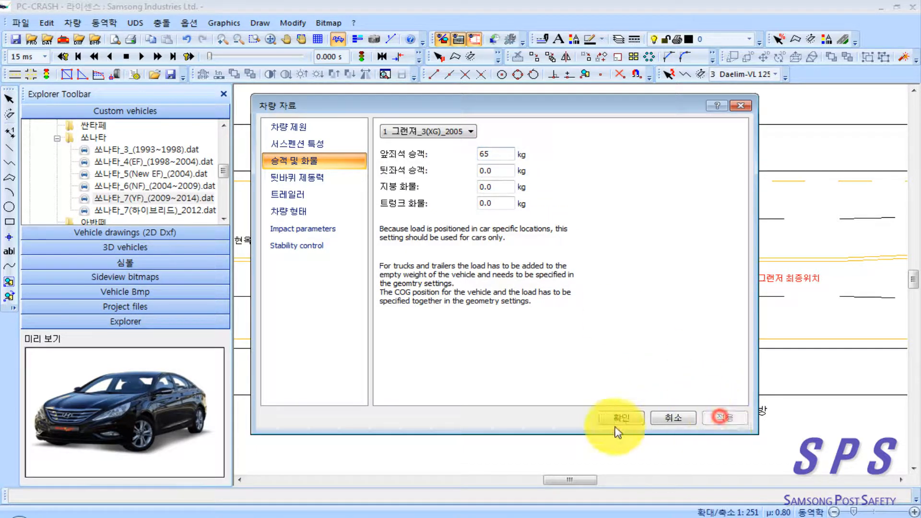
# Step: Confirm the vehicle data and insert the 2D drawing K5.dxf from the 기아 folder of 00_Samsung_(바퀴)2D DXF in the empty area above the road
pyautogui.click(629, 420)
pyautogui.moveTo(469, 288); pyautogui.dragTo(487, 298)
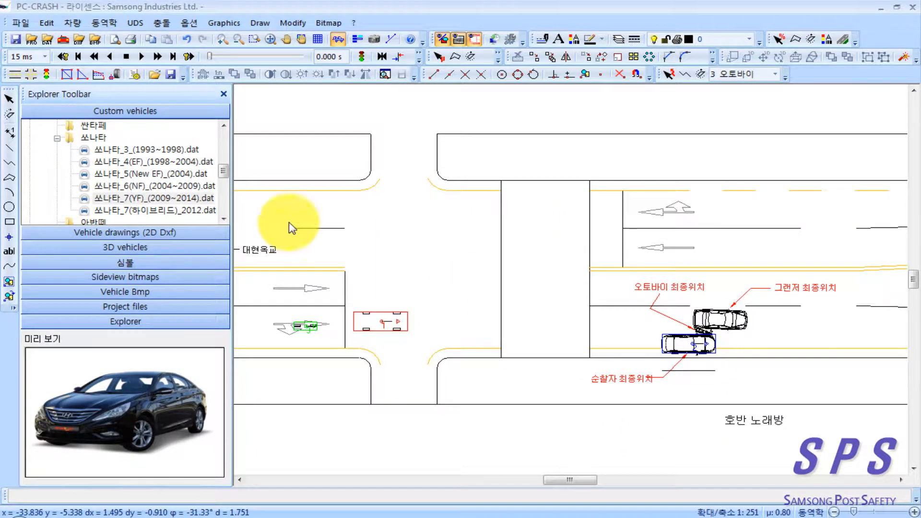
pyautogui.click(182, 233)
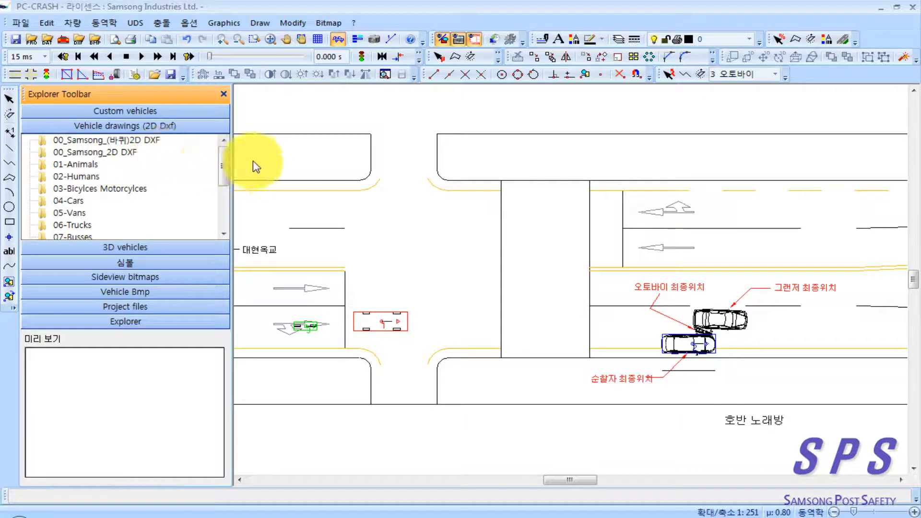
pyautogui.moveTo(281, 195); pyautogui.dragTo(317, 280)
pyautogui.doubleClick(110, 139)
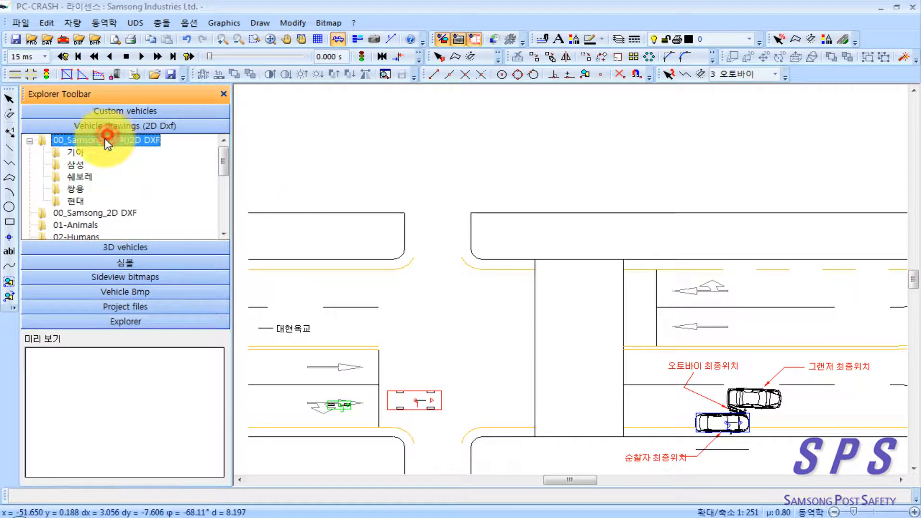
pyautogui.doubleClick(77, 153)
pyautogui.click(96, 152)
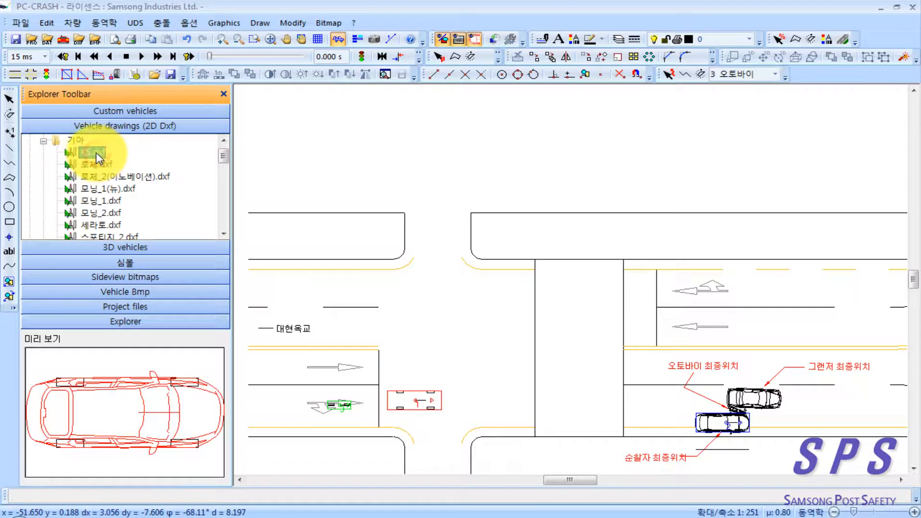
pyautogui.moveTo(98, 158); pyautogui.dragTo(339, 146)
pyautogui.moveTo(414, 139); pyautogui.dragTo(412, 137)
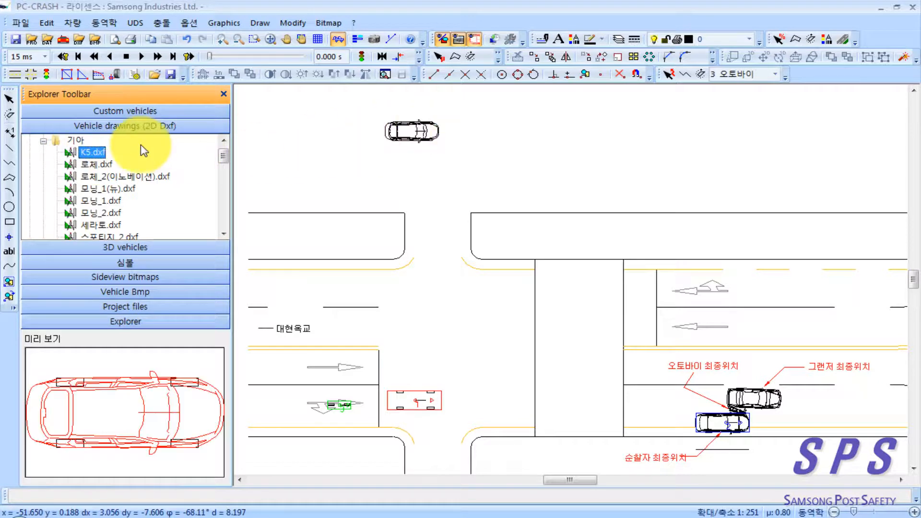
# Step: Insert k5.dxf from the 기아 folder of 00_Samsung_2D DXF just below the first K5 drawing
pyautogui.scroll(1, 75, 148)
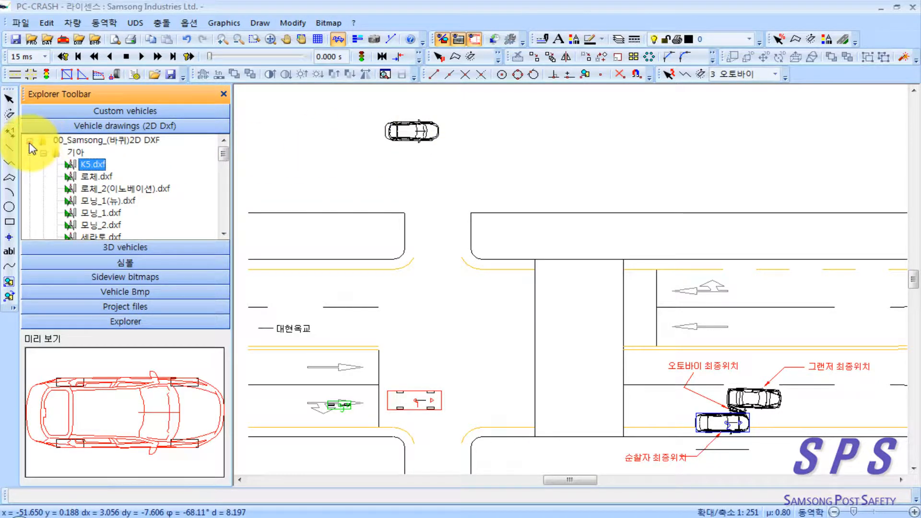
pyautogui.click(30, 141)
pyautogui.doubleClick(110, 152)
pyautogui.doubleClick(72, 163)
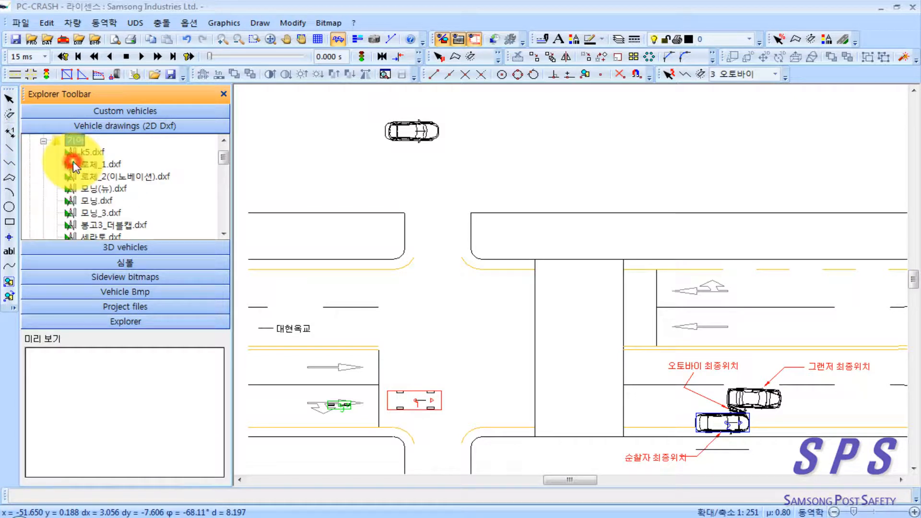
pyautogui.click(89, 153)
pyautogui.moveTo(90, 153); pyautogui.dragTo(409, 172)
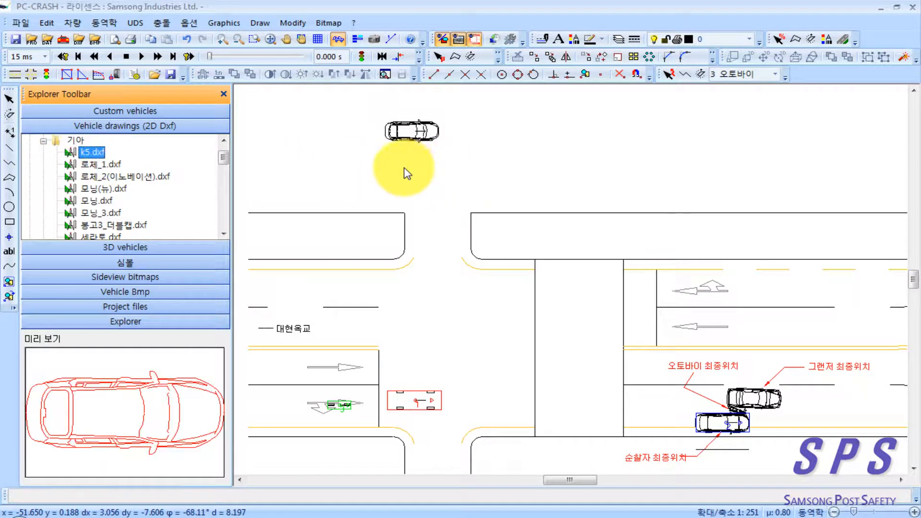
pyautogui.moveTo(96, 152); pyautogui.dragTo(429, 172)
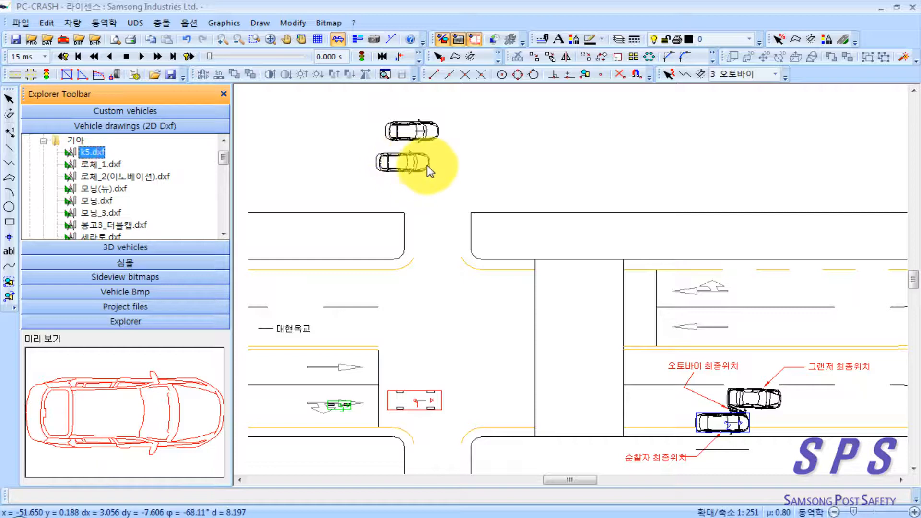
pyautogui.click(432, 165)
# Step: Compare the wheel areas of the two K5 drawings up close, then return to the Grandeur at the intersection
pyautogui.scroll(4, 405, 161)
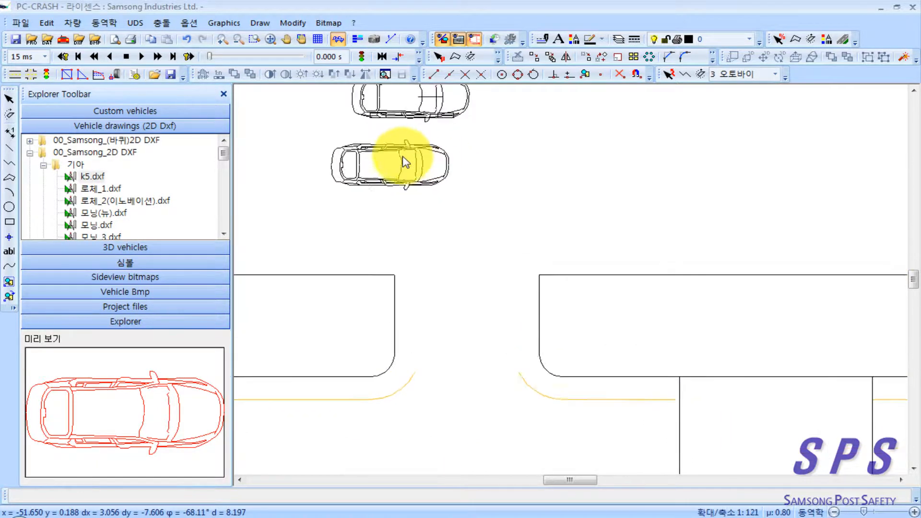
pyautogui.scroll(4, 405, 162)
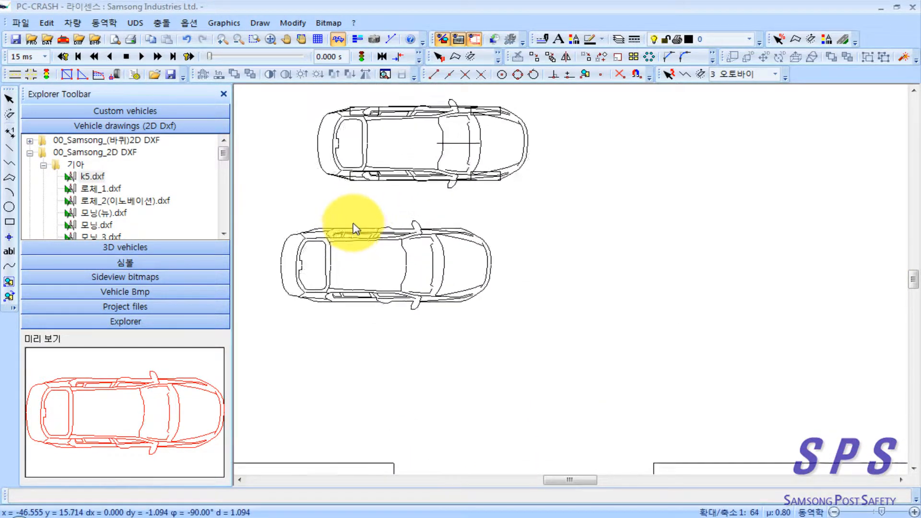
pyautogui.scroll(1, 355, 229)
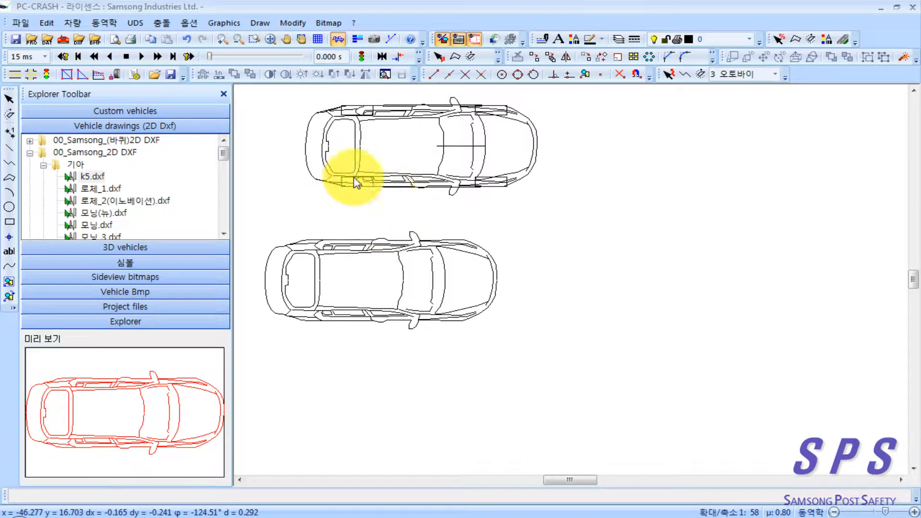
pyautogui.scroll(-3, 333, 258)
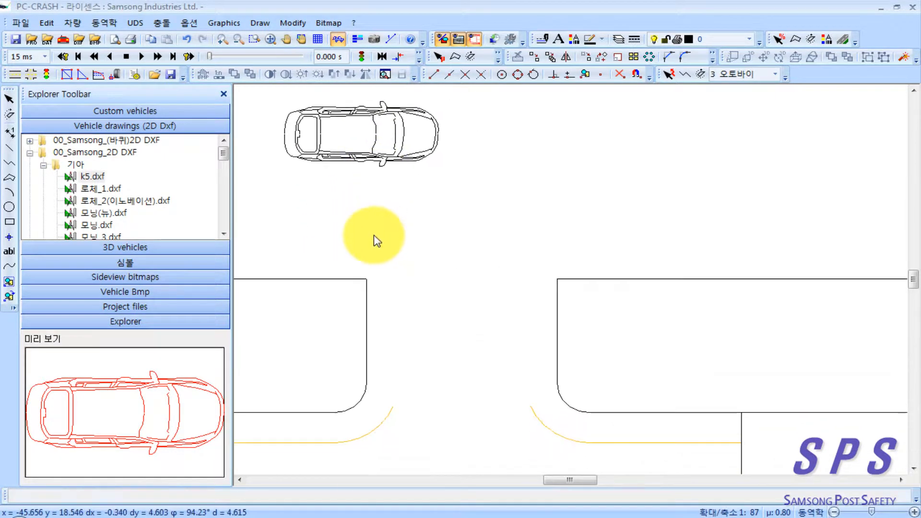
pyautogui.scroll(-5, 377, 242)
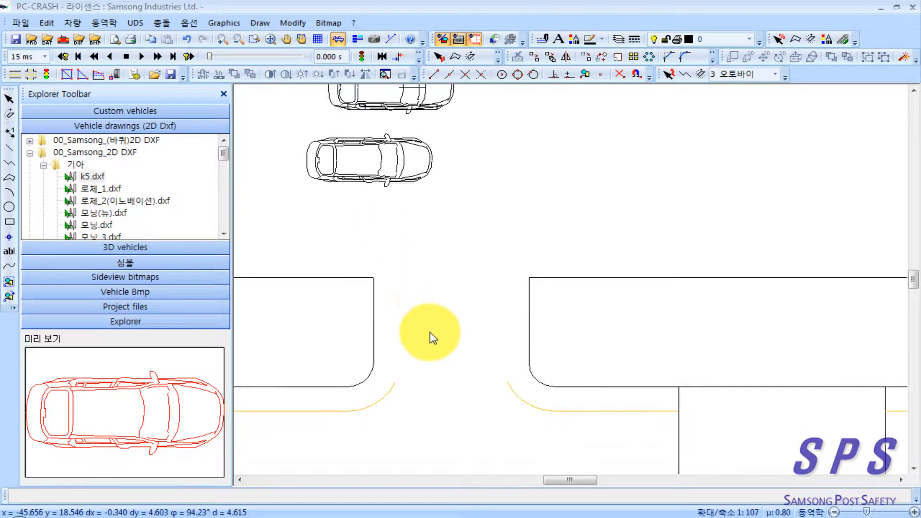
pyautogui.scroll(-1, 440, 303)
pyautogui.moveTo(430, 339); pyautogui.dragTo(511, 253)
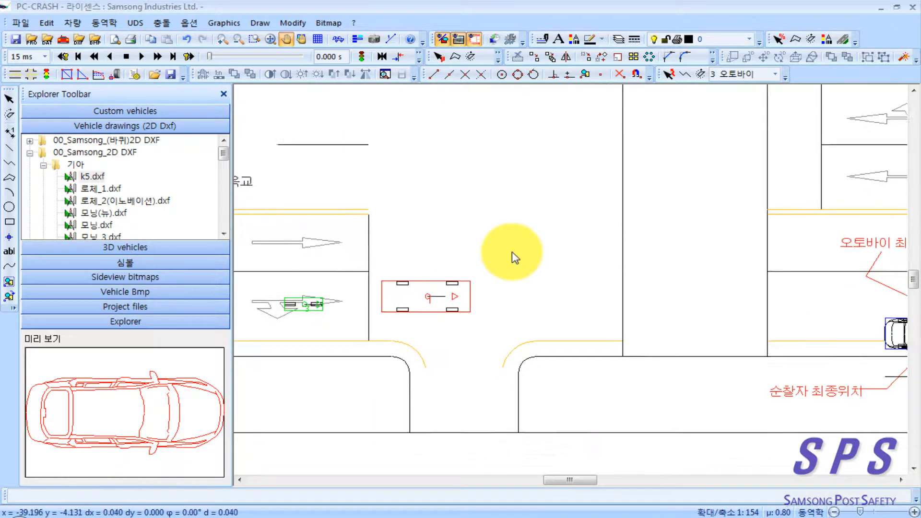
pyautogui.scroll(2, 358, 298)
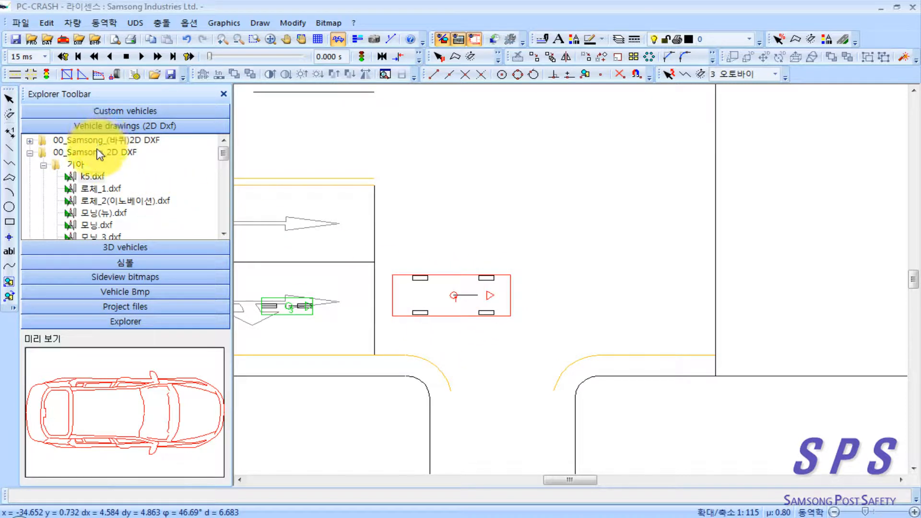
# Step: Apply the 2D drawing 그랜져_3(XG).dxf from the 현대 folder of 00_Samsung_(바퀴)2D DXF to the Grandeur
pyautogui.click(29, 153)
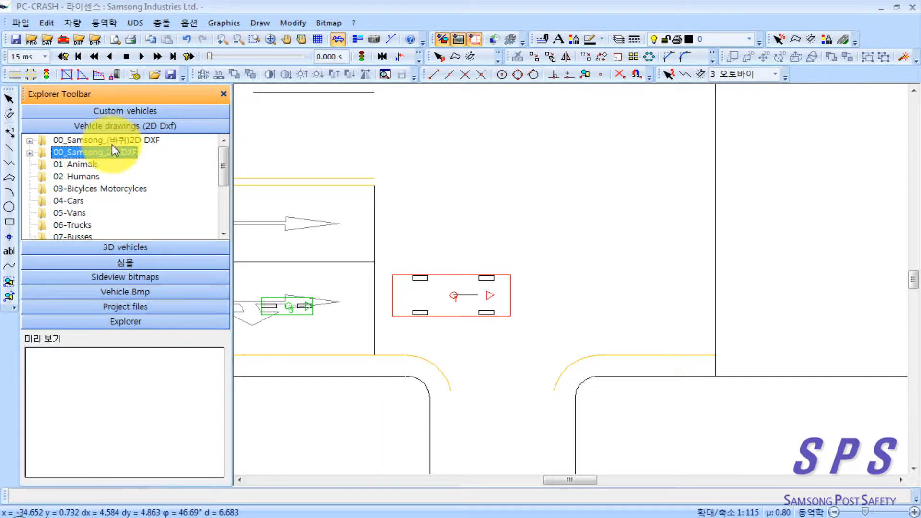
pyautogui.moveTo(402, 255); pyautogui.dragTo(408, 233)
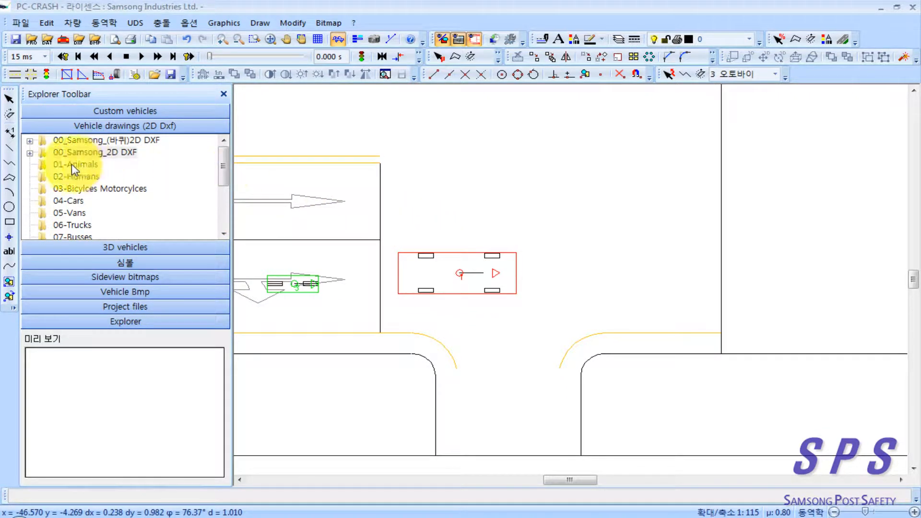
pyautogui.doubleClick(119, 141)
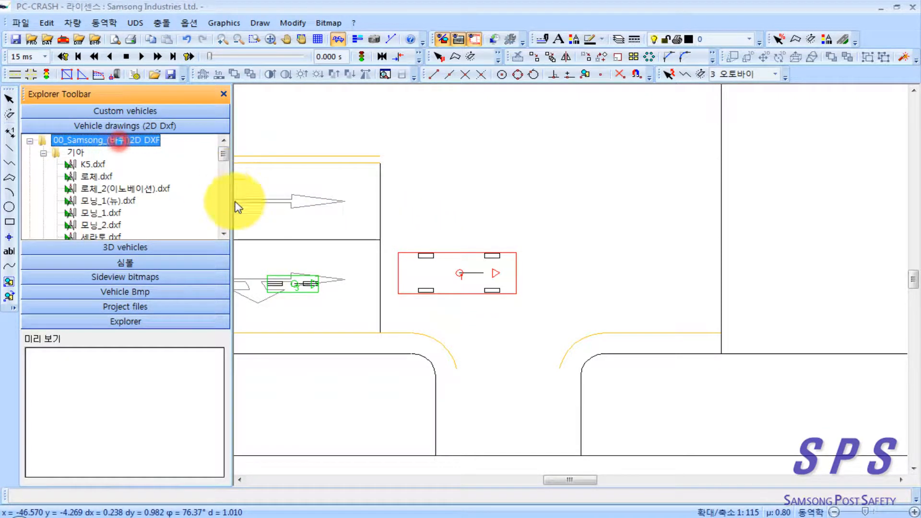
pyautogui.click(223, 232)
pyautogui.click(223, 232)
pyautogui.click(223, 232)
pyautogui.moveTo(228, 162); pyautogui.dragTo(228, 152)
pyautogui.click(43, 152)
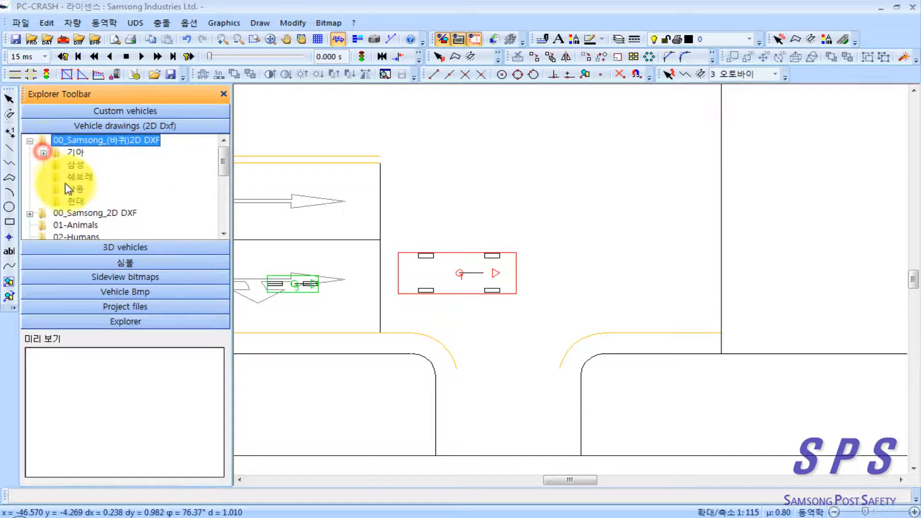
pyautogui.doubleClick(58, 188)
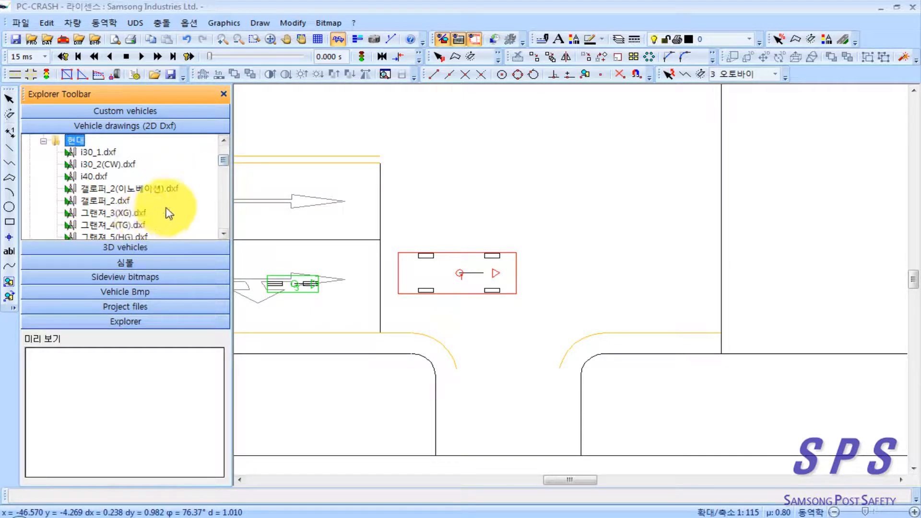
pyautogui.click(134, 212)
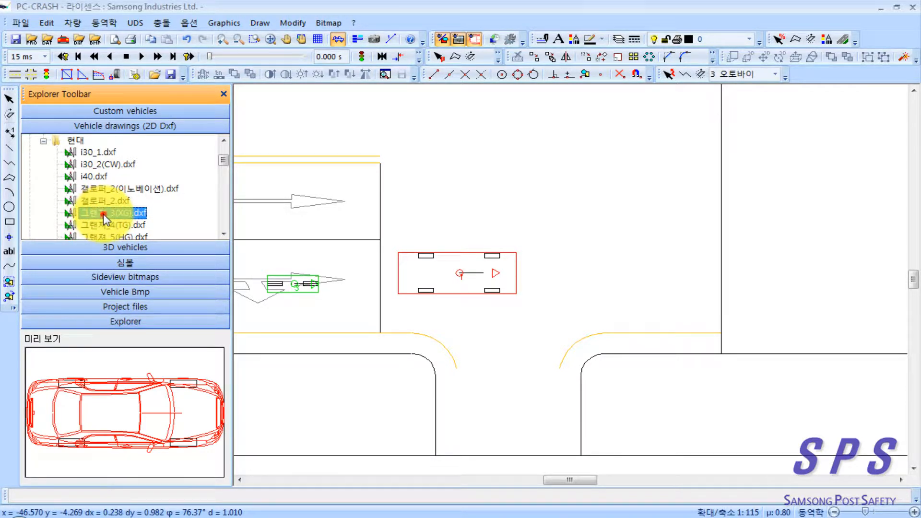
pyautogui.moveTo(108, 218); pyautogui.dragTo(373, 215)
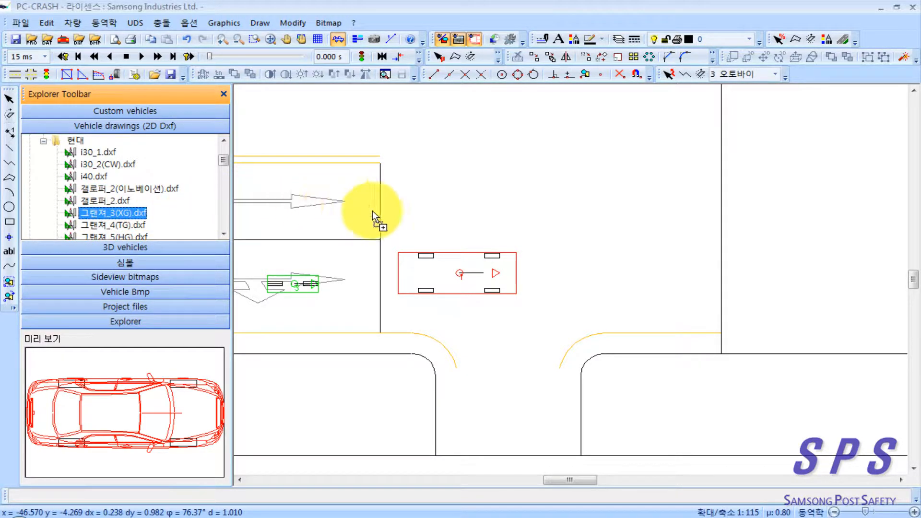
pyautogui.moveTo(460, 275); pyautogui.dragTo(462, 275)
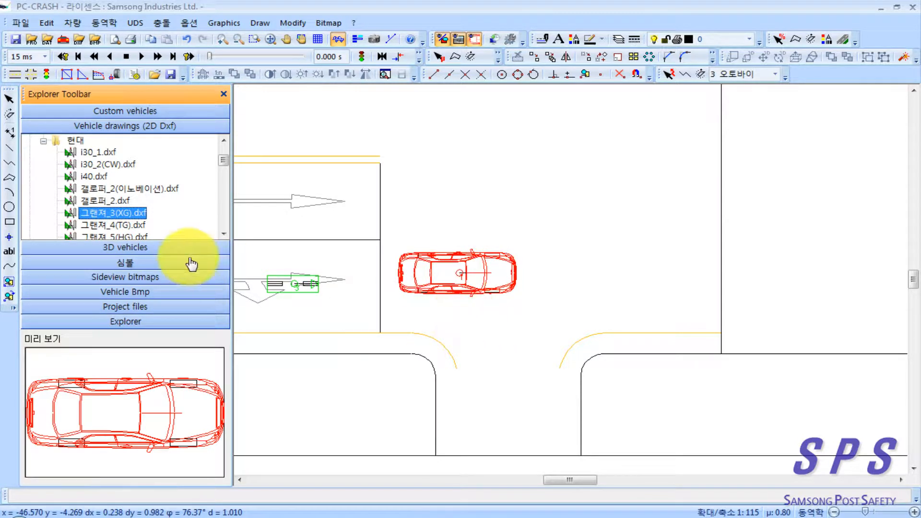
# Step: Apply the 2D drawing 쏘나타_7(YF).dxf from the 현대 folder to the YF Sonata at its final position
pyautogui.scroll(-4, 225, 234)
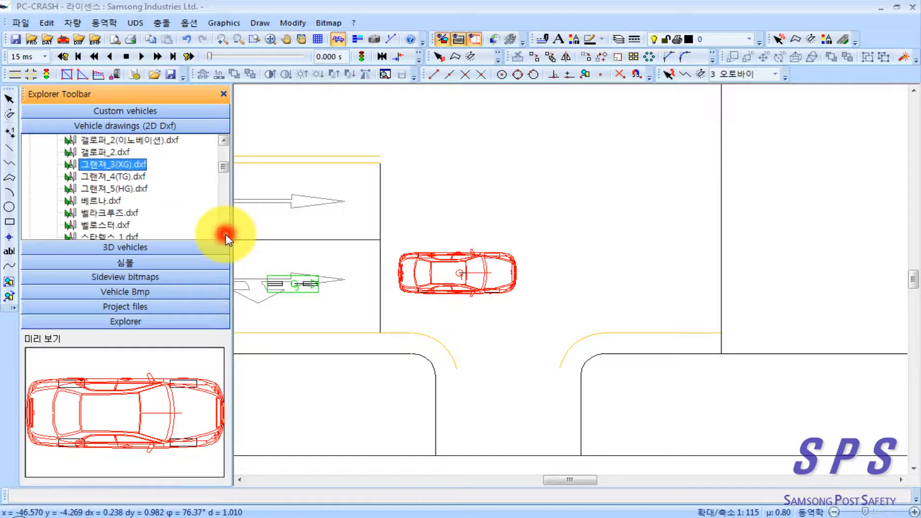
pyautogui.click(225, 234)
pyautogui.click(225, 234)
pyautogui.click(225, 234)
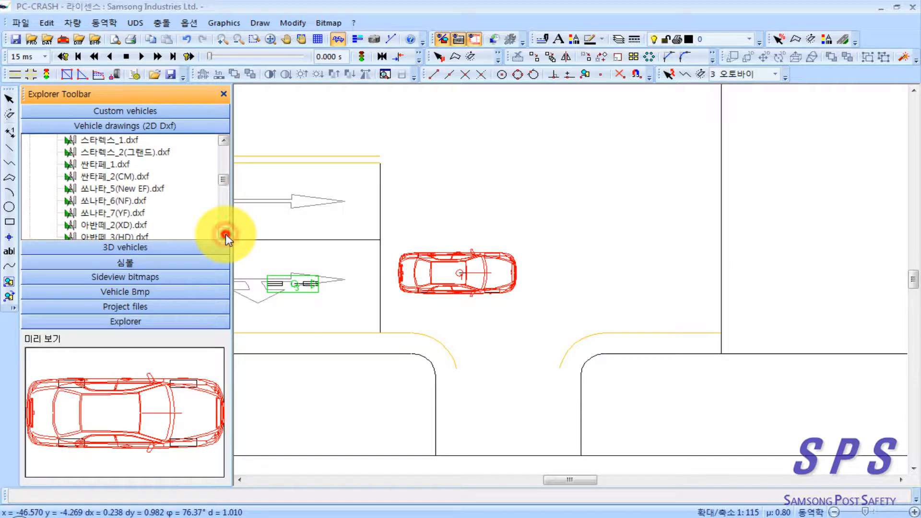
pyautogui.moveTo(745, 330); pyautogui.dragTo(579, 315)
pyautogui.scroll(-2, 671, 336)
pyautogui.moveTo(676, 337); pyautogui.dragTo(476, 329)
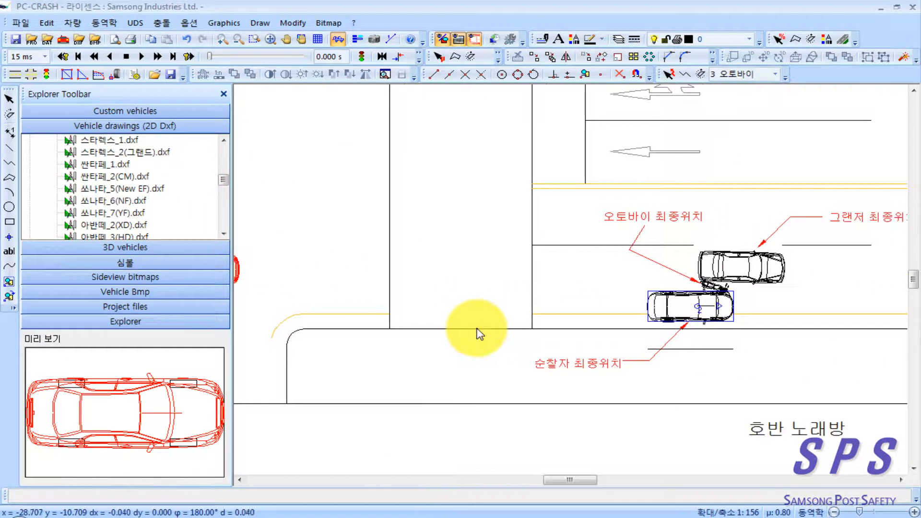
pyautogui.click(123, 213)
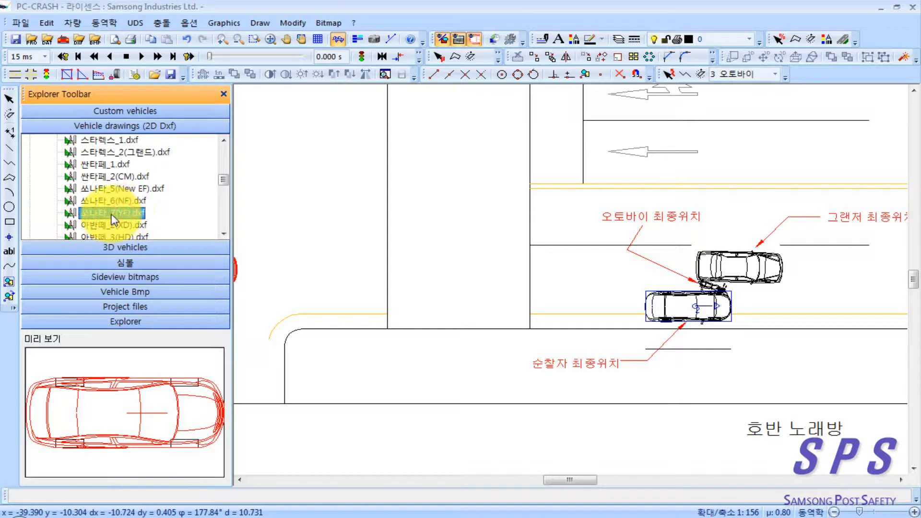
pyautogui.moveTo(103, 221)
pyautogui.mouseDown()
pyautogui.moveTo(386, 227)
pyautogui.moveTo(697, 311)
pyautogui.mouseUp()
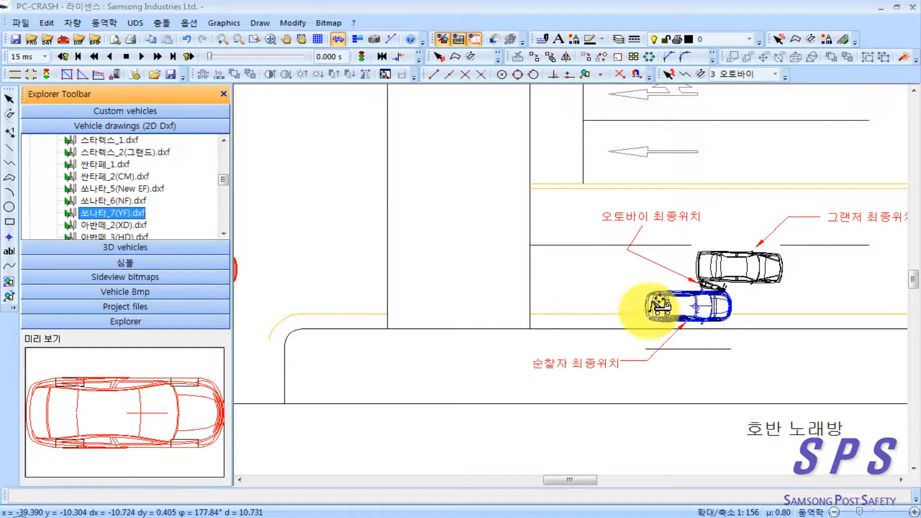
# Step: Browse the remaining 2D drawing folders near the motorcycle's view and preview WO5832.DXF in the W-MOBILE folder of 12-Motorhomes
pyautogui.moveTo(312, 294); pyautogui.dragTo(601, 314)
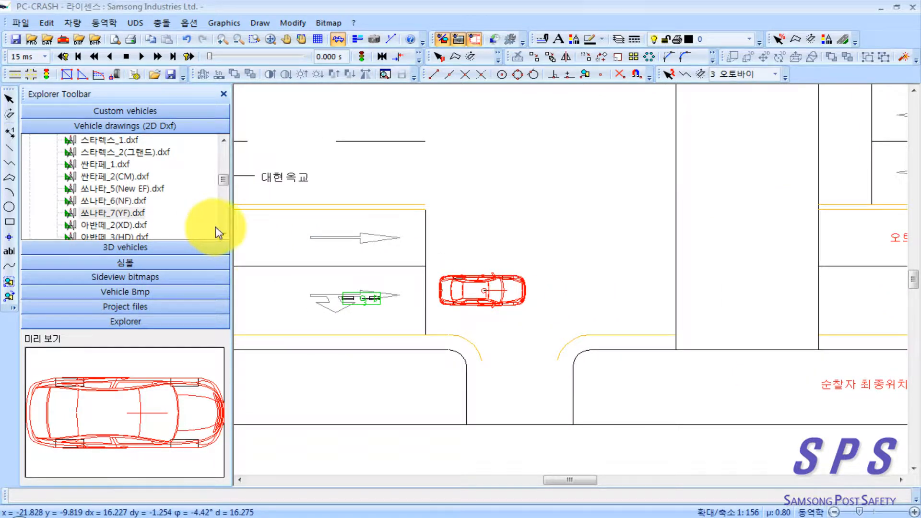
pyautogui.moveTo(223, 185); pyautogui.dragTo(222, 144)
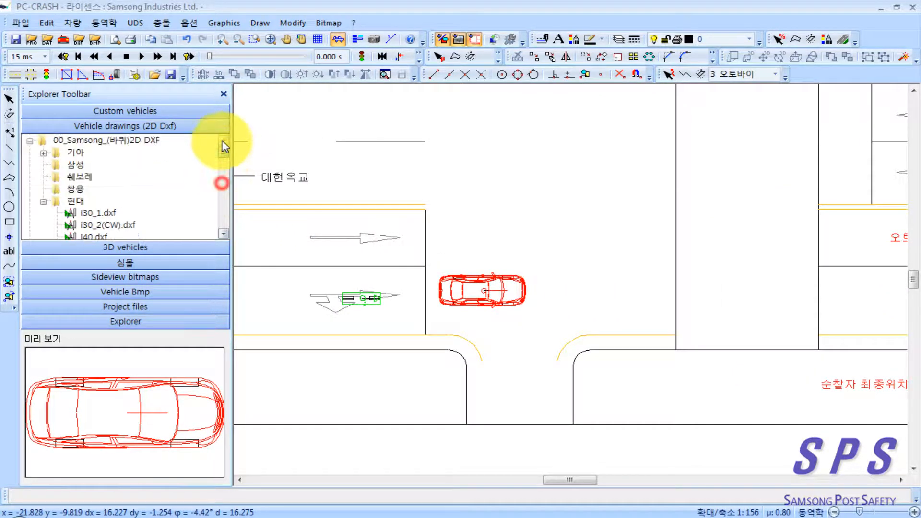
pyautogui.click(28, 139)
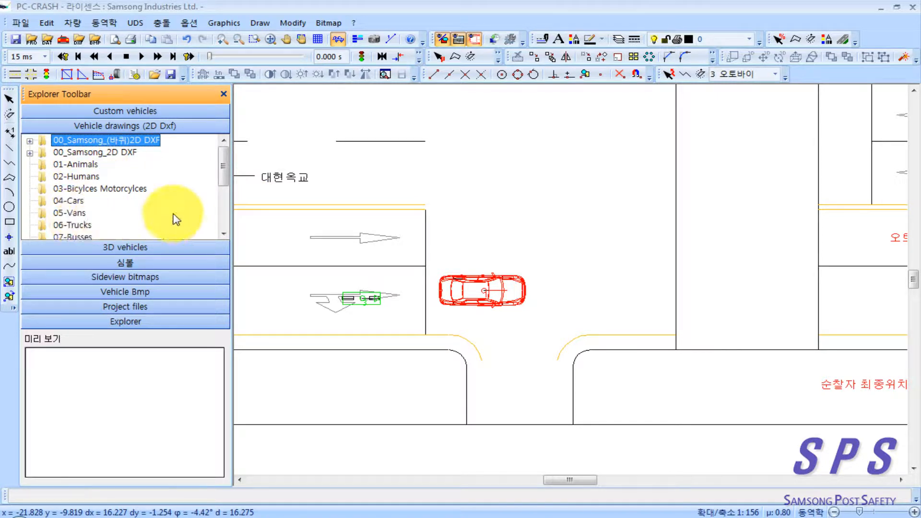
pyautogui.moveTo(229, 174); pyautogui.dragTo(225, 204)
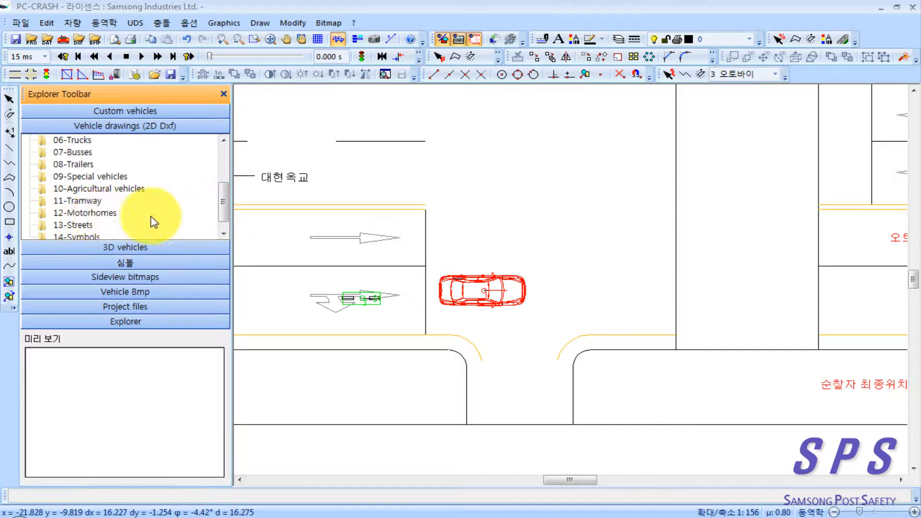
pyautogui.click(103, 215)
pyautogui.doubleClick(103, 214)
pyautogui.doubleClick(88, 226)
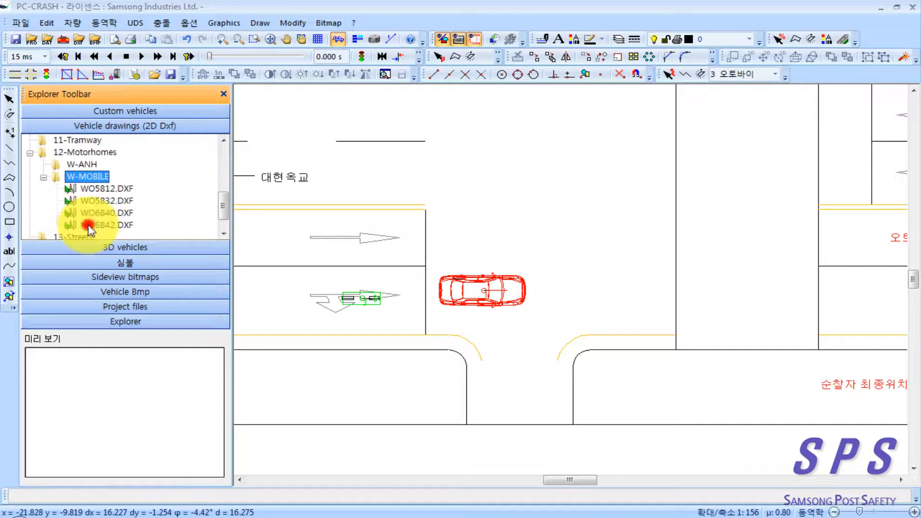
pyautogui.click(94, 224)
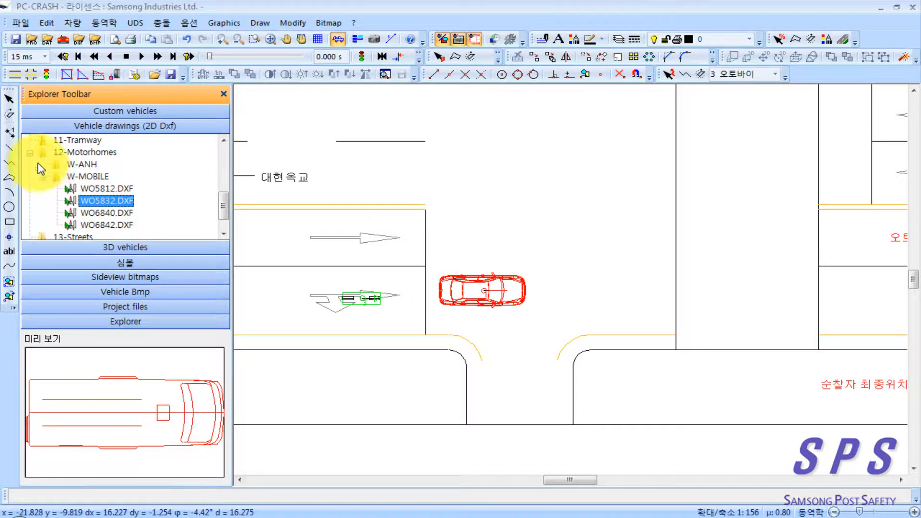
# Step: Browse the 03-Bicylces Motorcylces folder of 2D drawings and preview FRONT.DXF in its BMW subfolder
pyautogui.click(30, 153)
pyautogui.moveTo(219, 211); pyautogui.dragTo(223, 175)
pyautogui.click(126, 153)
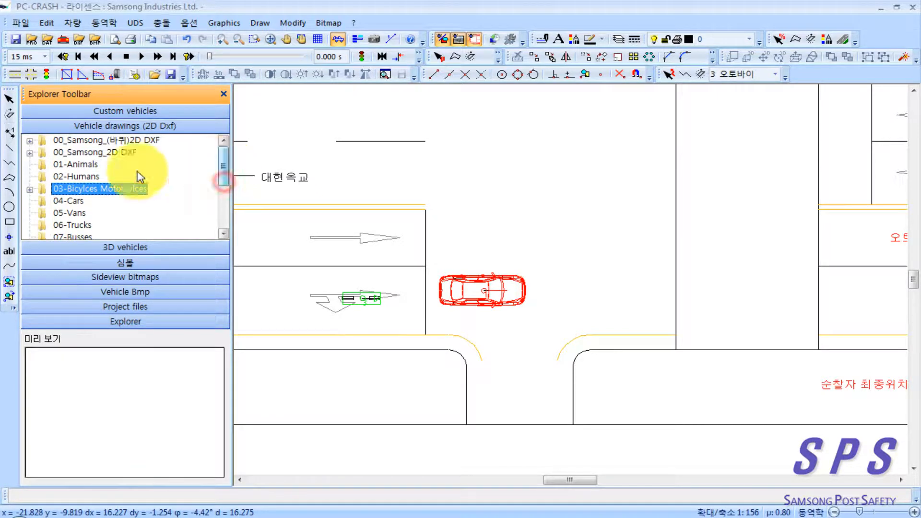
pyautogui.doubleClick(87, 192)
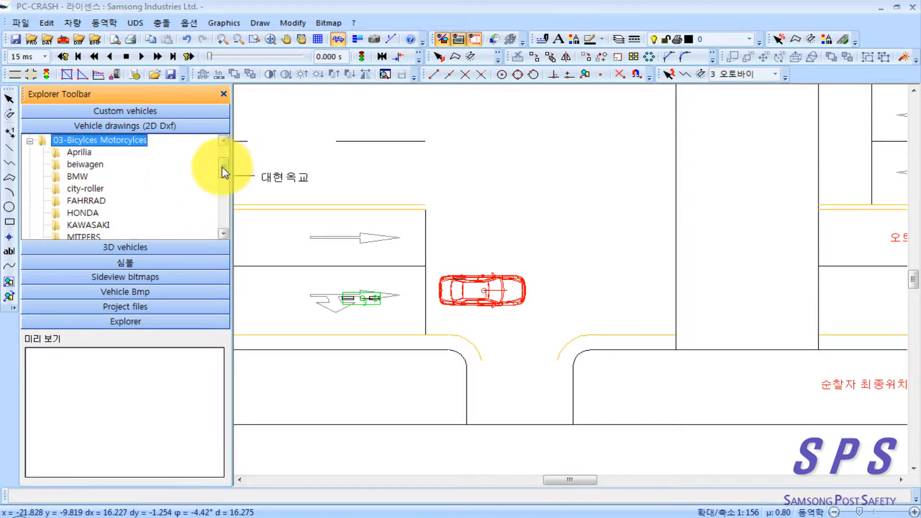
pyautogui.click(88, 189)
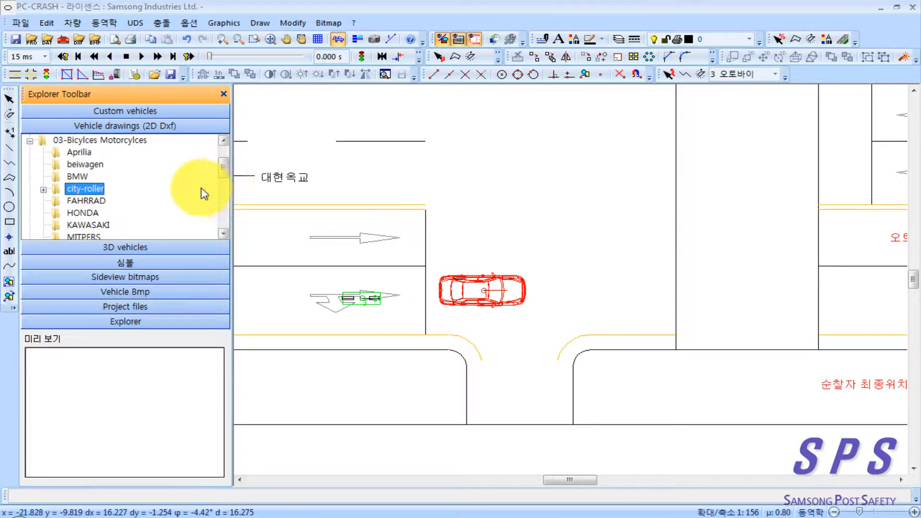
pyautogui.doubleClick(79, 179)
pyautogui.click(102, 212)
pyautogui.click(88, 153)
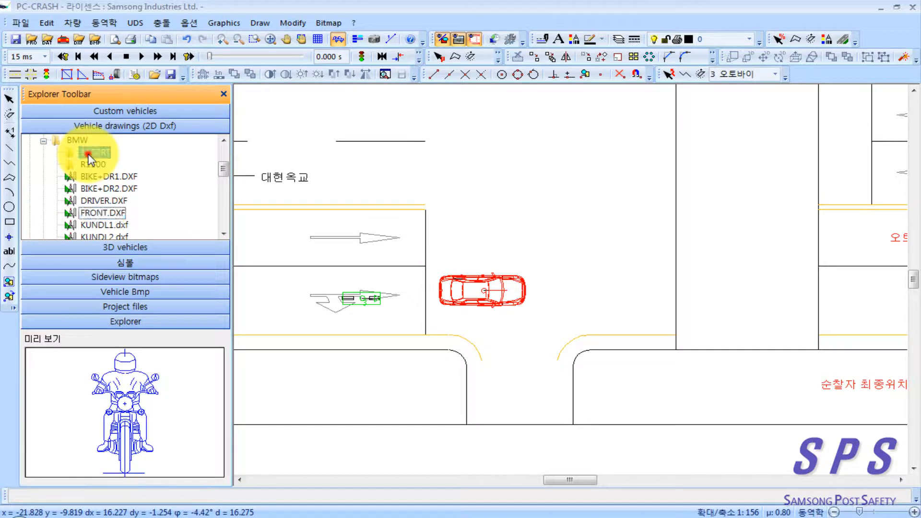
# Step: Preview the motorcycle drawings in the 1150RT and R1100 subfolders of BMW, including TOP.DXF, SIDE-L.DXF and MIRROR.DXF
pyautogui.doubleClick(89, 155)
pyautogui.click(109, 198)
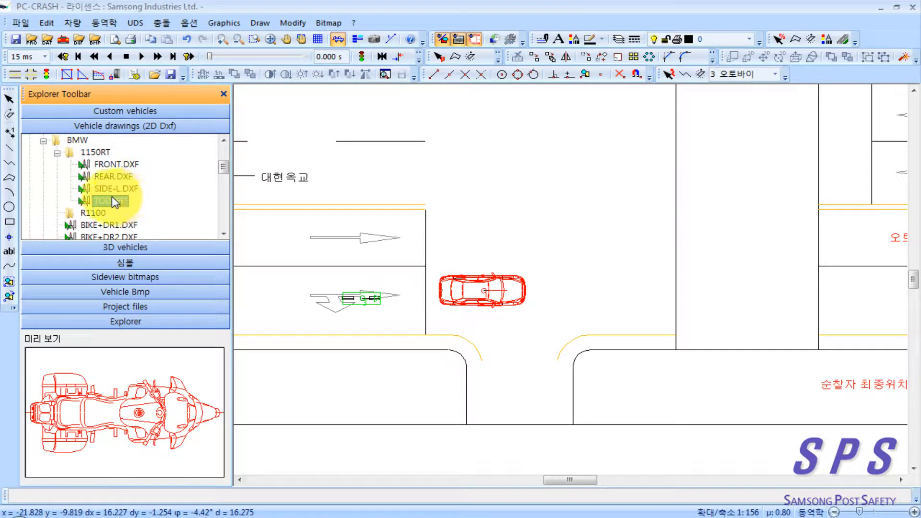
pyautogui.click(110, 166)
pyautogui.click(110, 177)
pyautogui.click(110, 188)
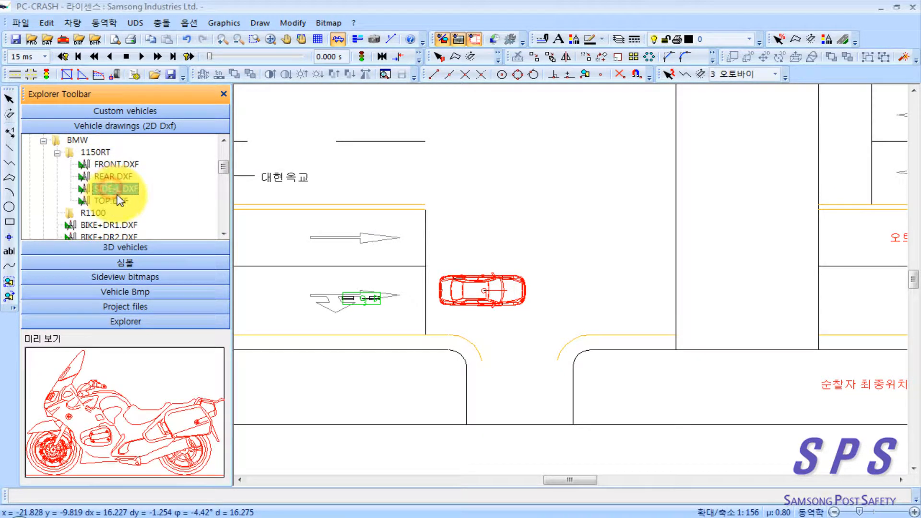
pyautogui.click(57, 153)
pyautogui.click(57, 165)
pyautogui.click(106, 188)
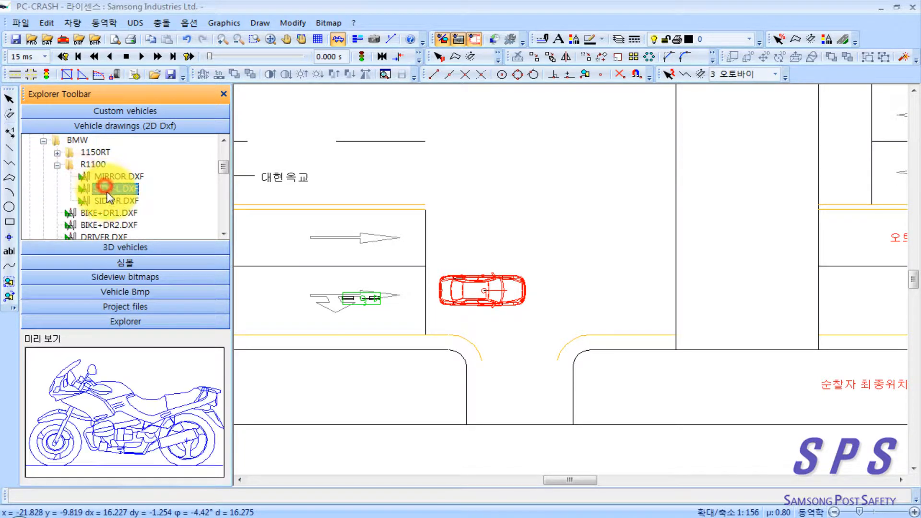
pyautogui.click(117, 176)
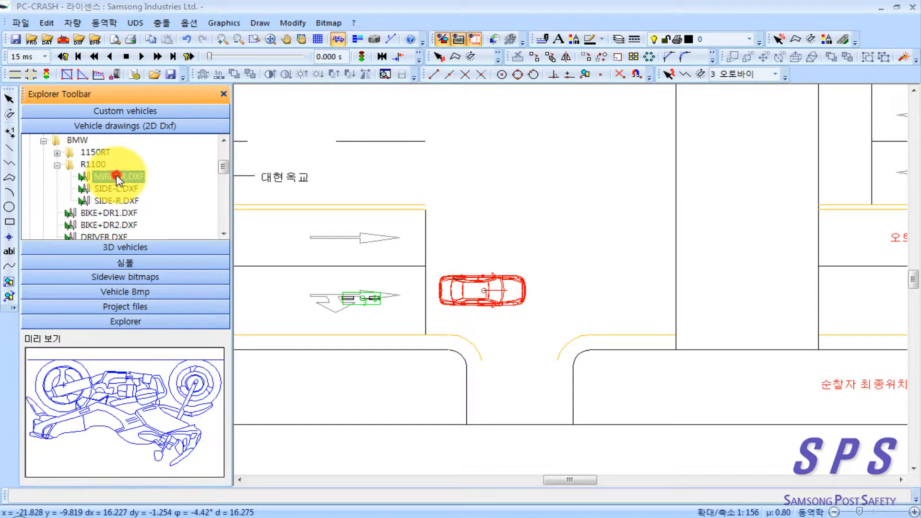
pyautogui.click(43, 141)
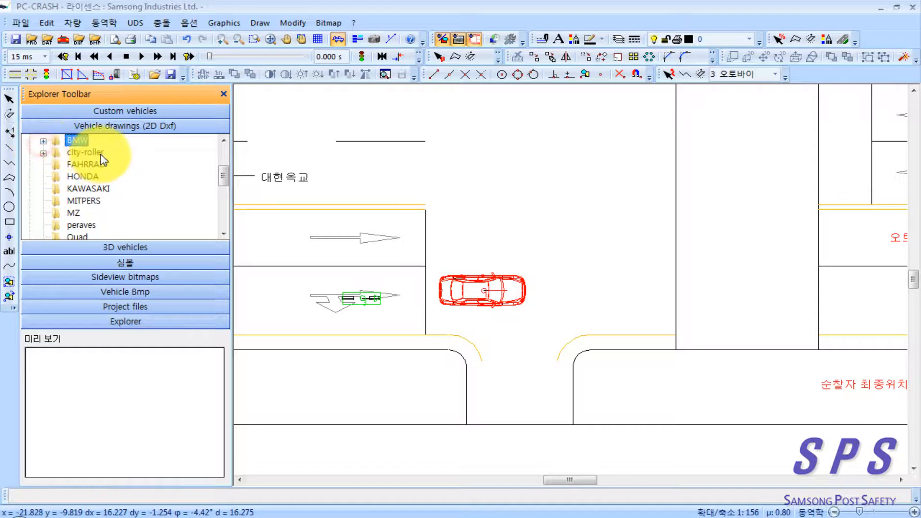
# Step: Preview the side-view drawings in the bali and cbr1000 subfolders of the HONDA folder
pyautogui.doubleClick(82, 176)
pyautogui.doubleClick(90, 165)
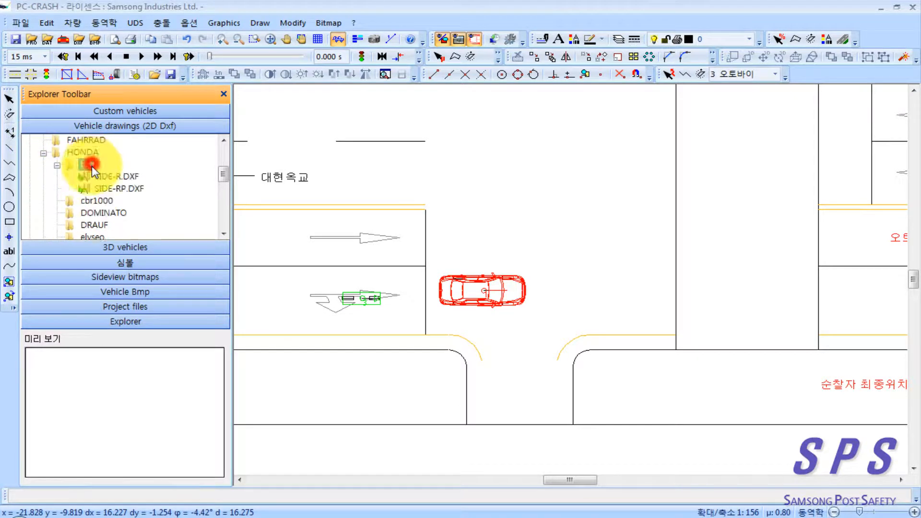
pyautogui.click(99, 188)
pyautogui.press('Up')
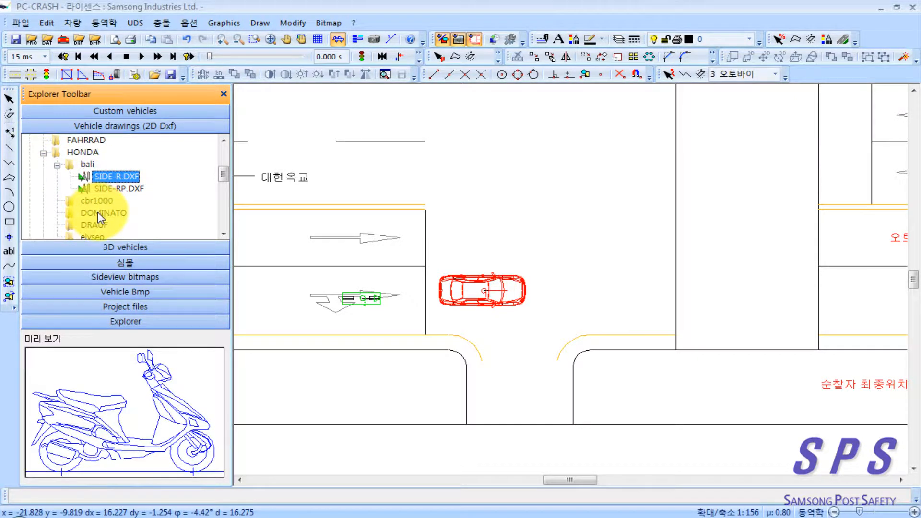
pyautogui.doubleClick(96, 201)
pyautogui.click(104, 216)
# Step: Apply the 2D drawing 1200ER.dxf from HONDA's DRAUF subfolder to the motorcycle behind the Grandeur and inspect it up close
pyautogui.scroll(-1, 109, 216)
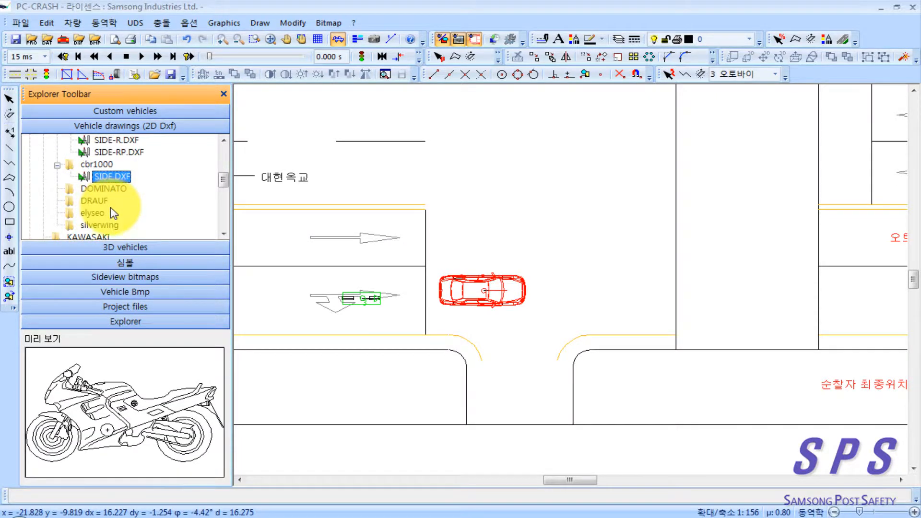
pyautogui.doubleClick(96, 203)
pyautogui.click(102, 216)
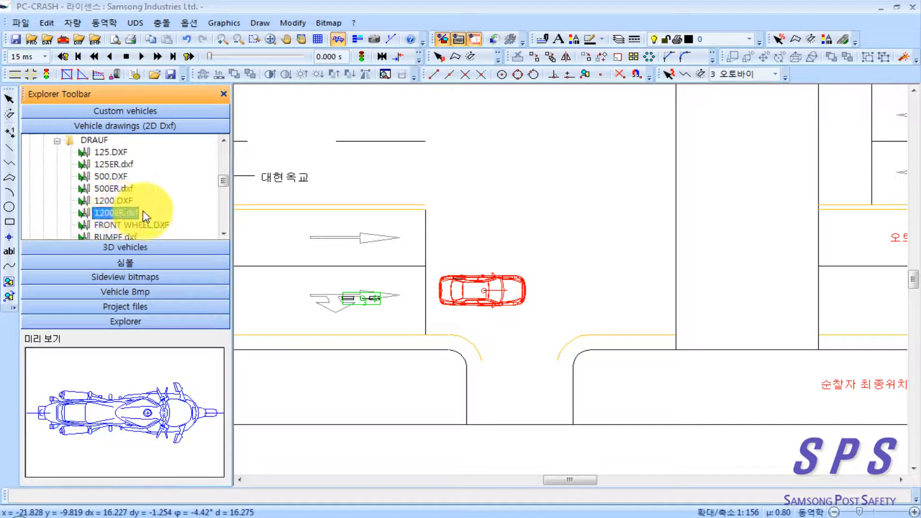
pyautogui.scroll(3, 153, 192)
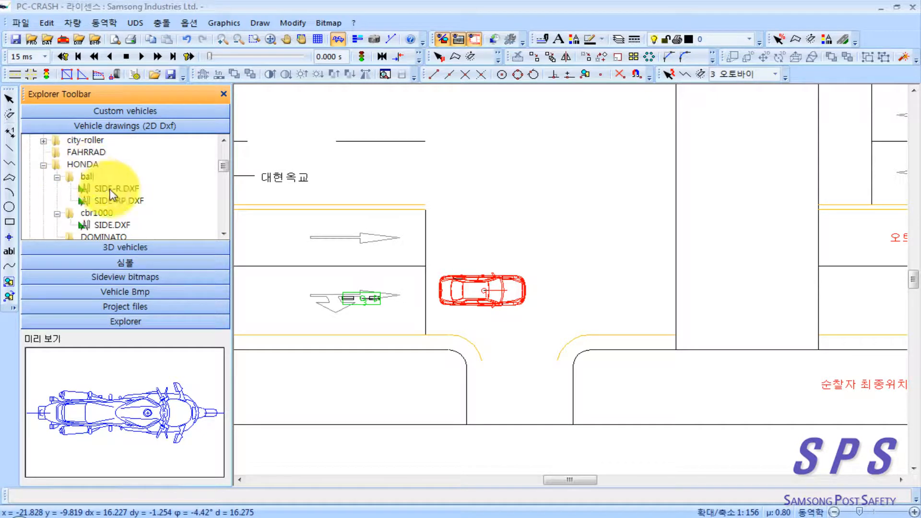
pyautogui.scroll(-1, 137, 191)
pyautogui.scroll(-1, 144, 196)
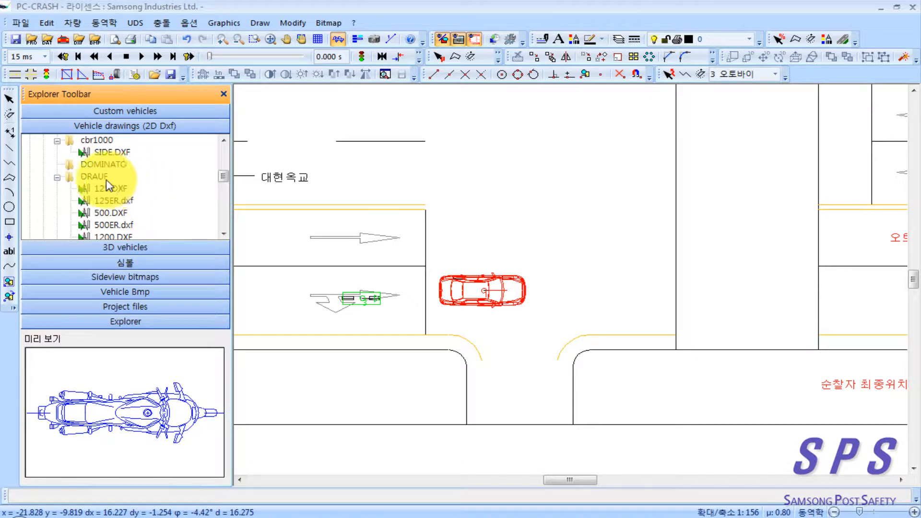
pyautogui.scroll(-2, 108, 187)
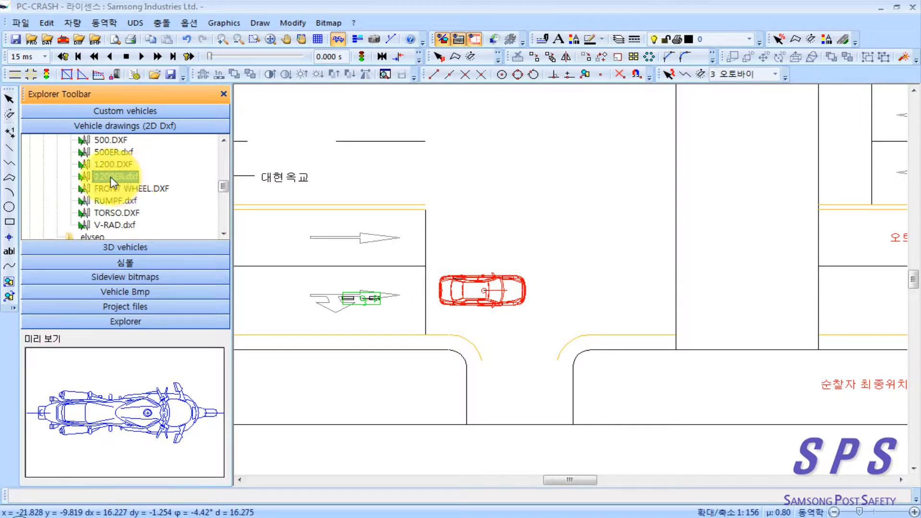
pyautogui.click(115, 179)
pyautogui.moveTo(115, 179); pyautogui.dragTo(322, 276)
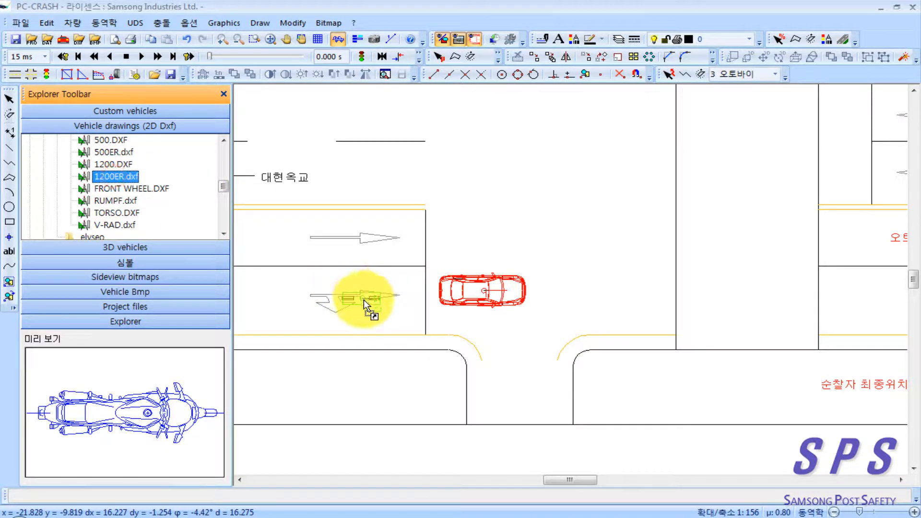
pyautogui.scroll(2, 391, 316)
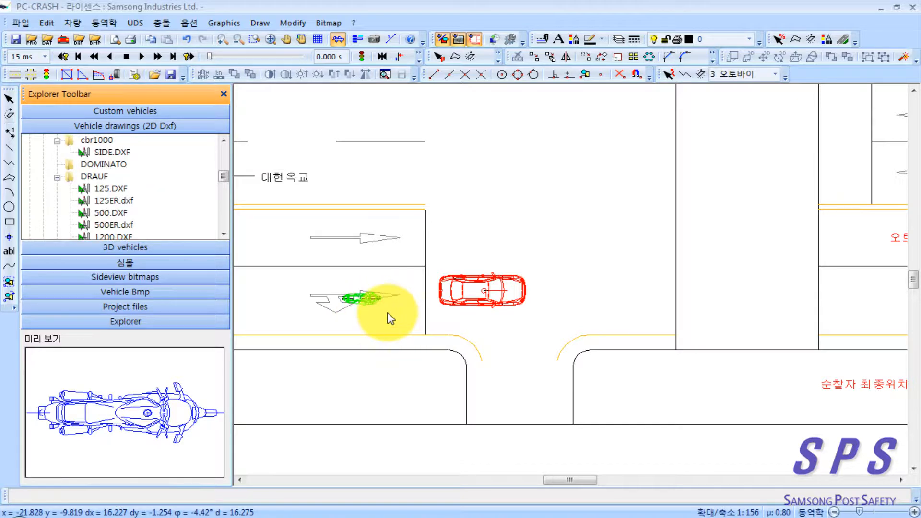
pyautogui.scroll(-1, 387, 314)
pyautogui.click(374, 341)
pyautogui.scroll(2, 386, 329)
pyautogui.scroll(4, 387, 331)
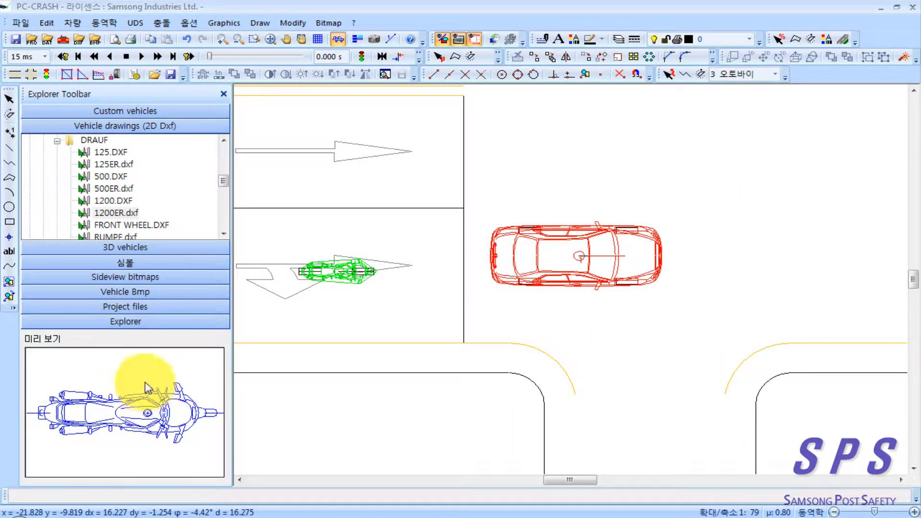
# Step: Open the vehicle sequences and set the initial speed to 60 km/h for the Grandeur, keeping the Sonata at 0 km/h
pyautogui.scroll(-3, 485, 355)
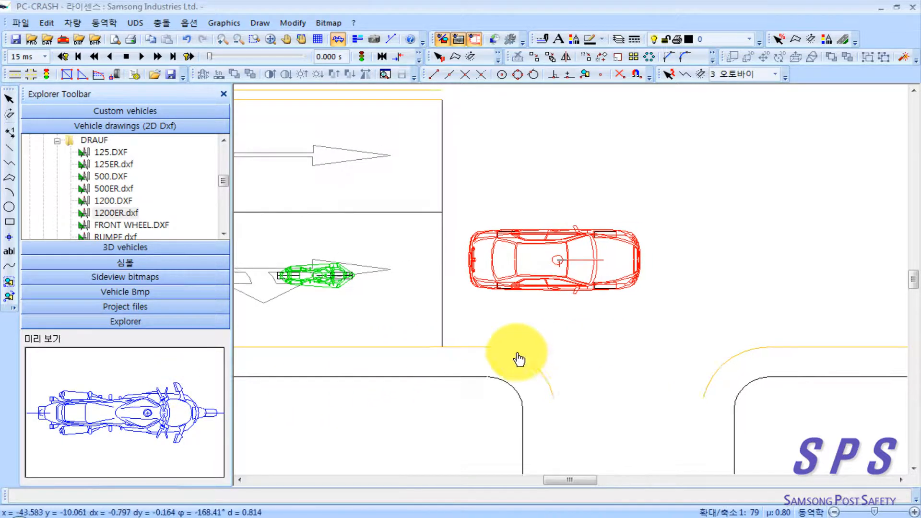
pyautogui.scroll(-4, 485, 355)
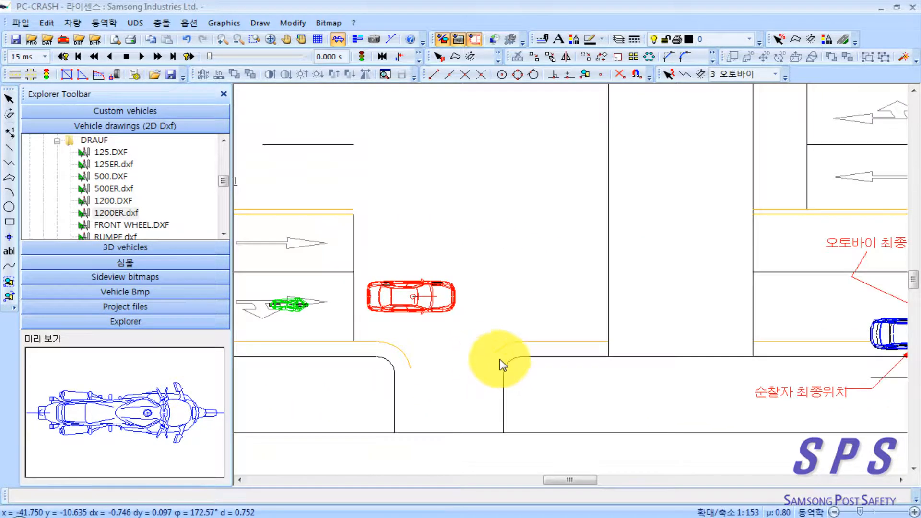
pyautogui.scroll(-2, 487, 364)
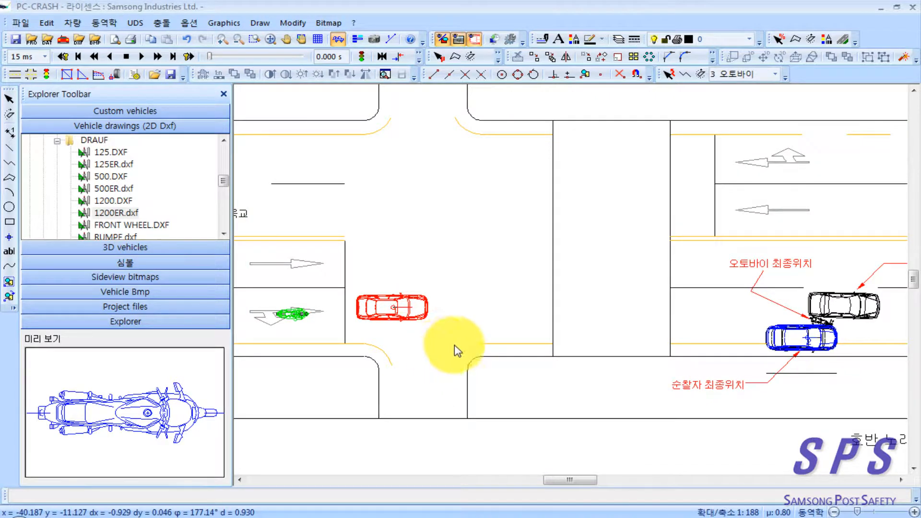
pyautogui.moveTo(455, 346); pyautogui.dragTo(435, 345)
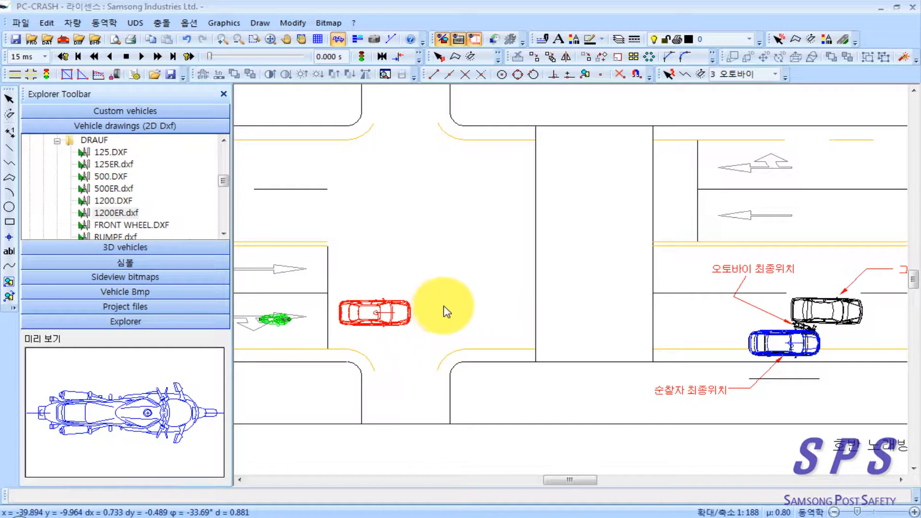
pyautogui.rightClick(420, 234)
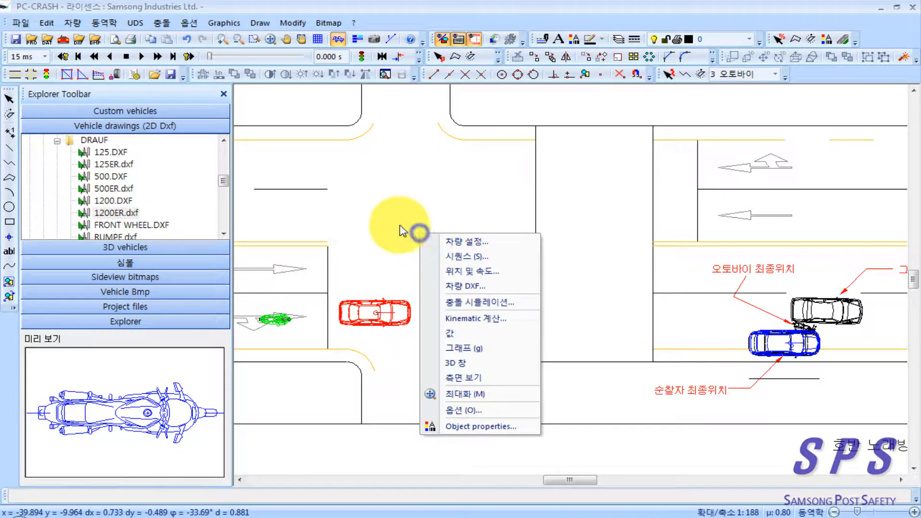
pyautogui.click(494, 256)
pyautogui.moveTo(194, 98); pyautogui.dragTo(193, 57)
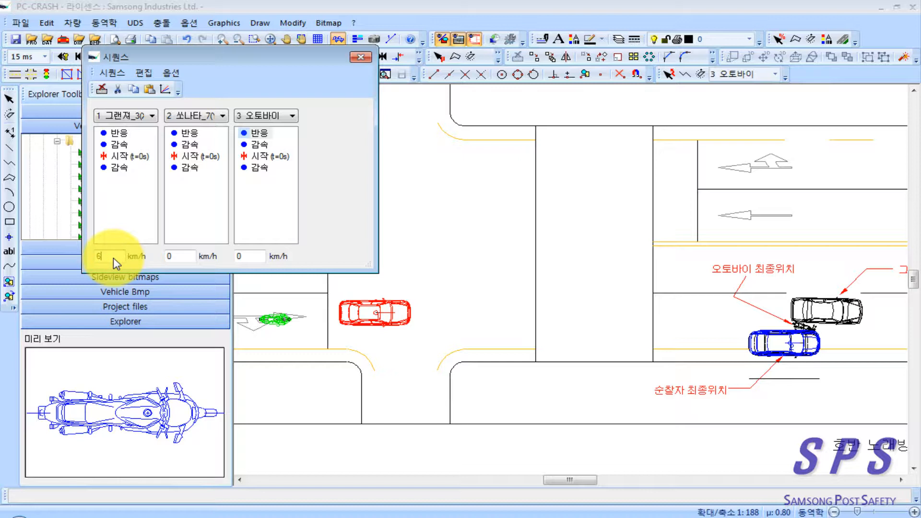
pyautogui.doubleClick(174, 256)
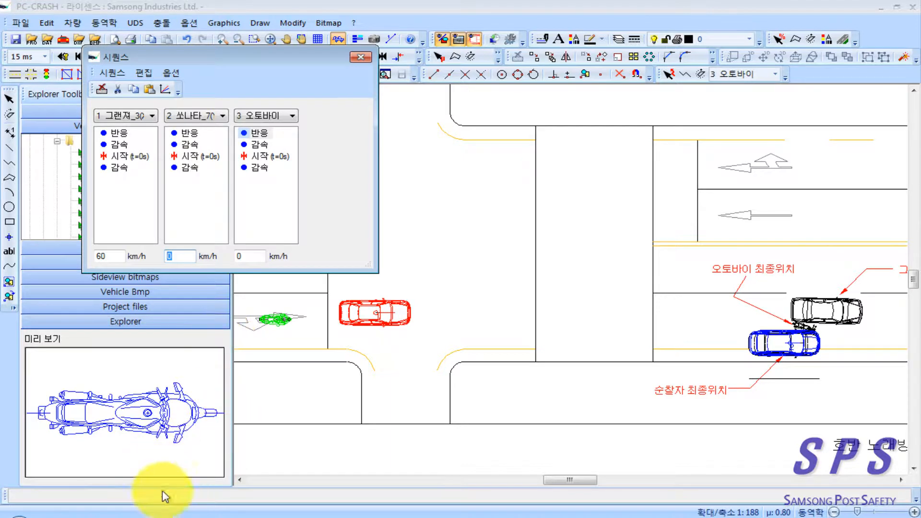
# Step: Check the motorcycle rider's stated speed in 사고유형별 재현사례.pdf, and set the motorcycle's initial speed to 35 km/h in PC-Crash
pyautogui.click(187, 517)
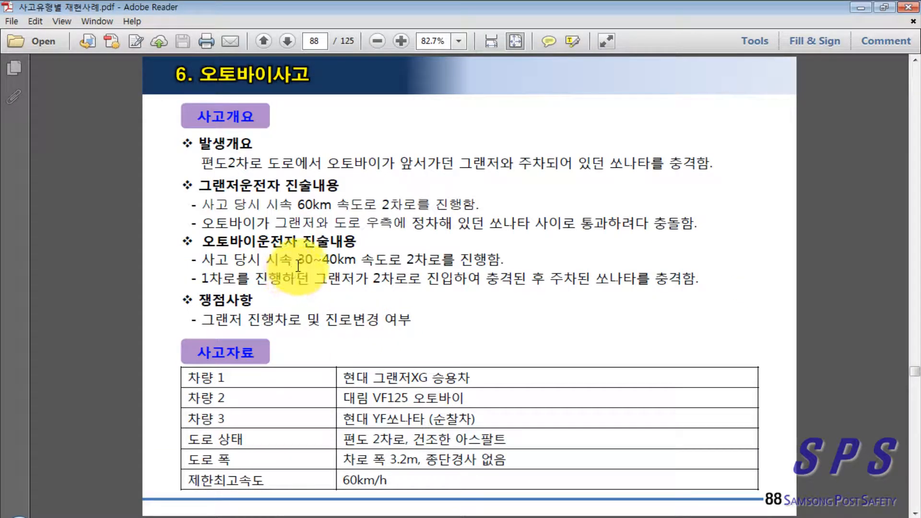
pyautogui.click(856, 3)
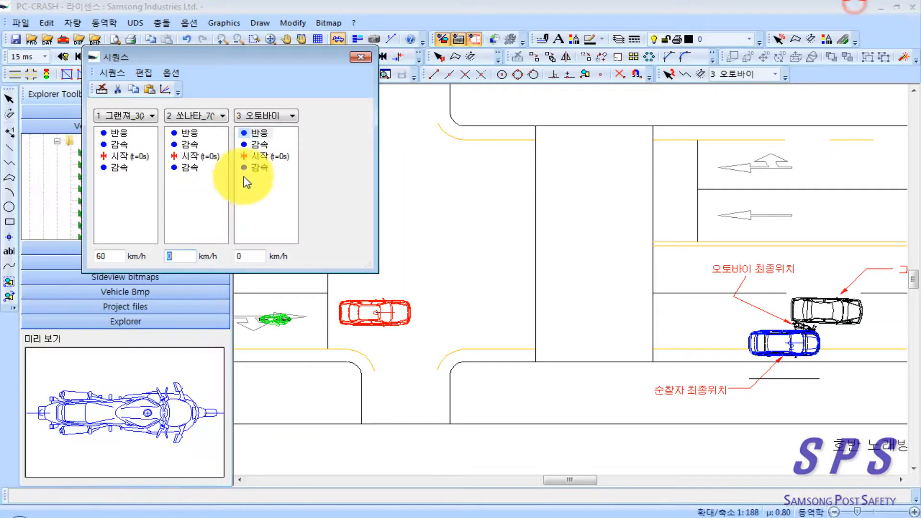
pyautogui.moveTo(253, 253); pyautogui.dragTo(228, 254)
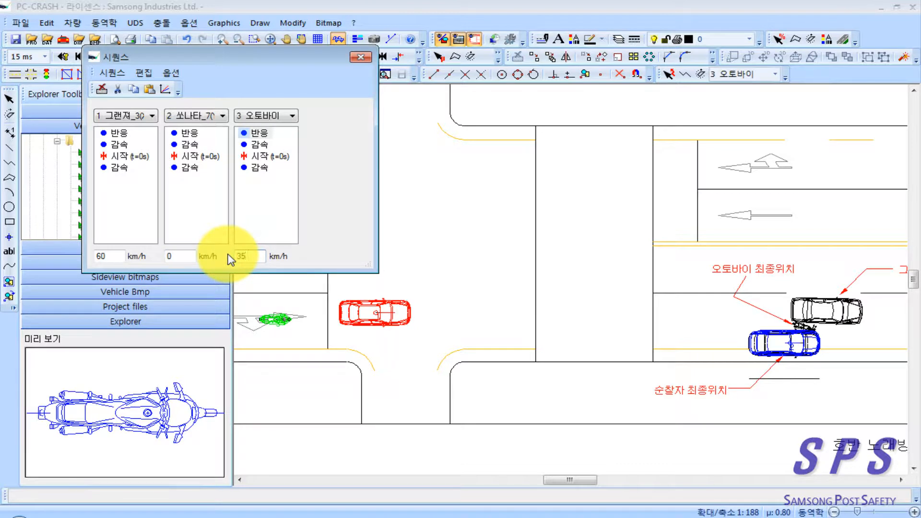
pyautogui.write('35')
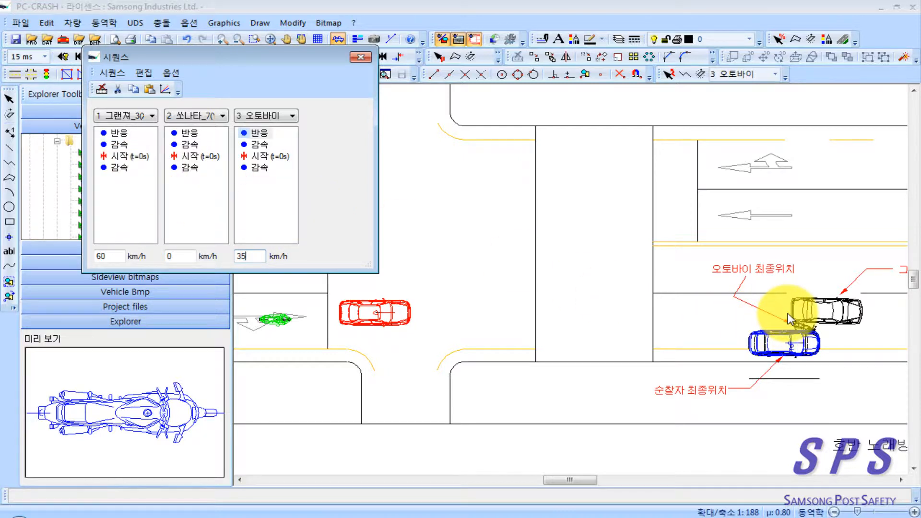
# Step: Set the Grandeur's braking after the start to about 5.22 m/s², review the motorcycle's braking settings and close the sequences
pyautogui.doubleClick(115, 167)
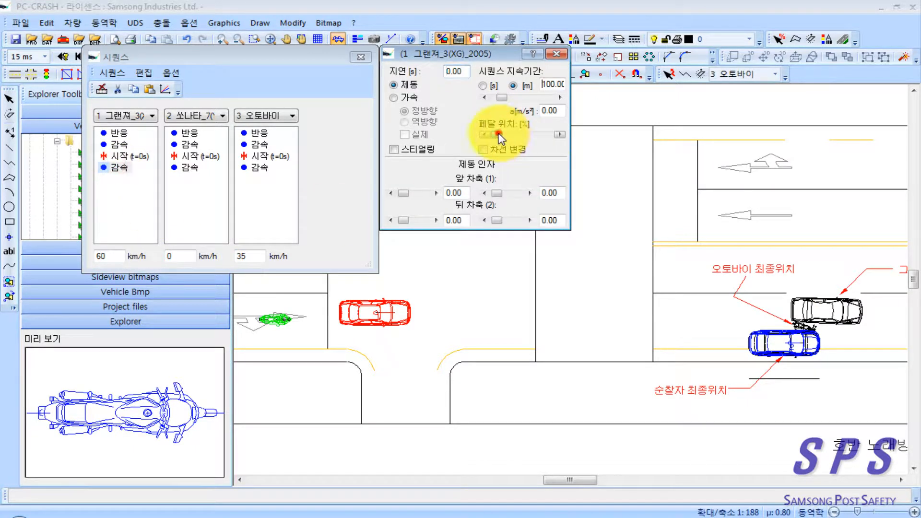
pyautogui.moveTo(499, 134); pyautogui.dragTo(513, 136)
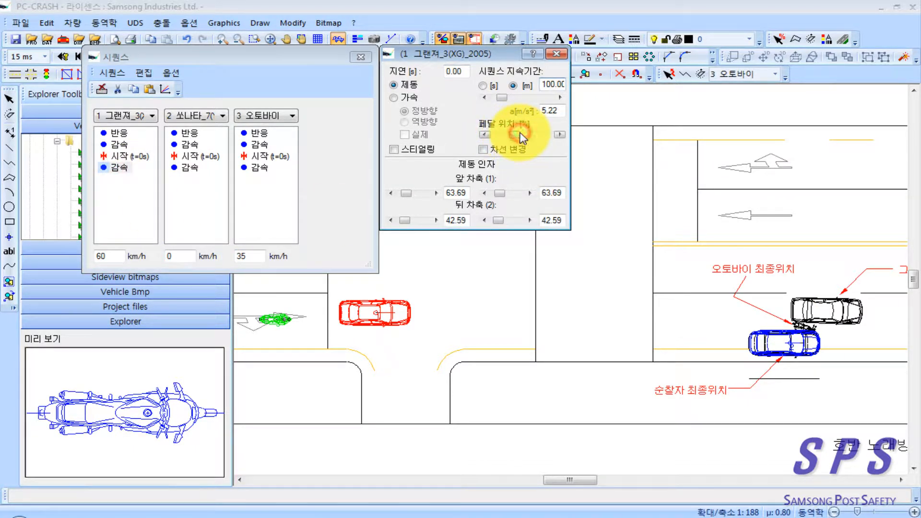
pyautogui.doubleClick(262, 168)
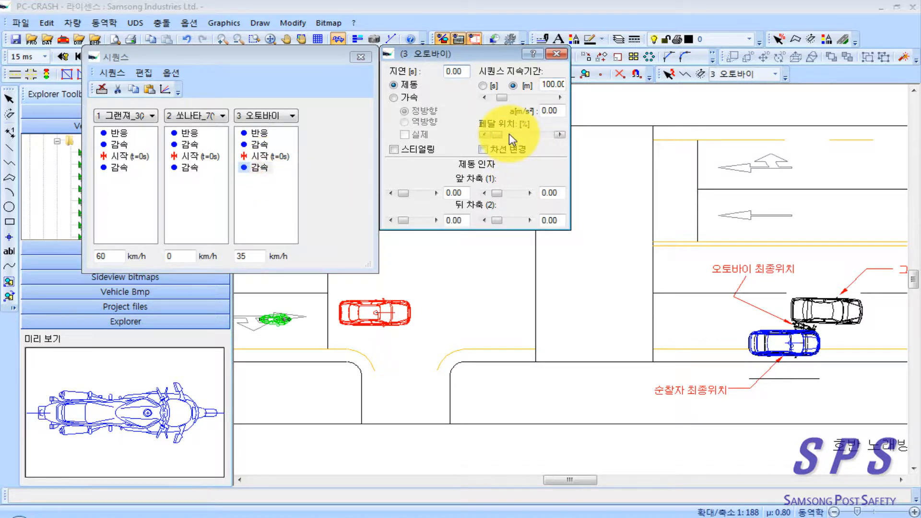
pyautogui.click(556, 53)
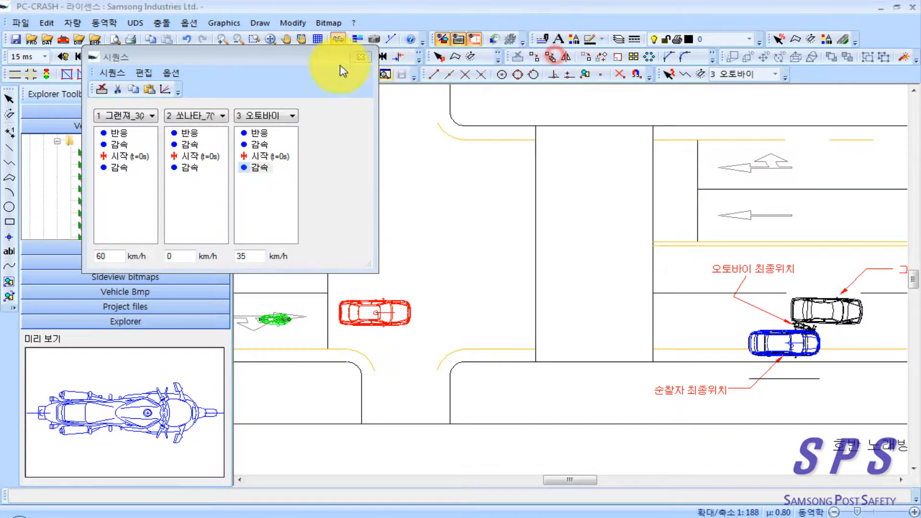
pyautogui.click(361, 57)
pyautogui.moveTo(439, 232); pyautogui.dragTo(387, 188)
pyautogui.scroll(-1, 496, 251)
pyautogui.moveTo(497, 256); pyautogui.dragTo(510, 253)
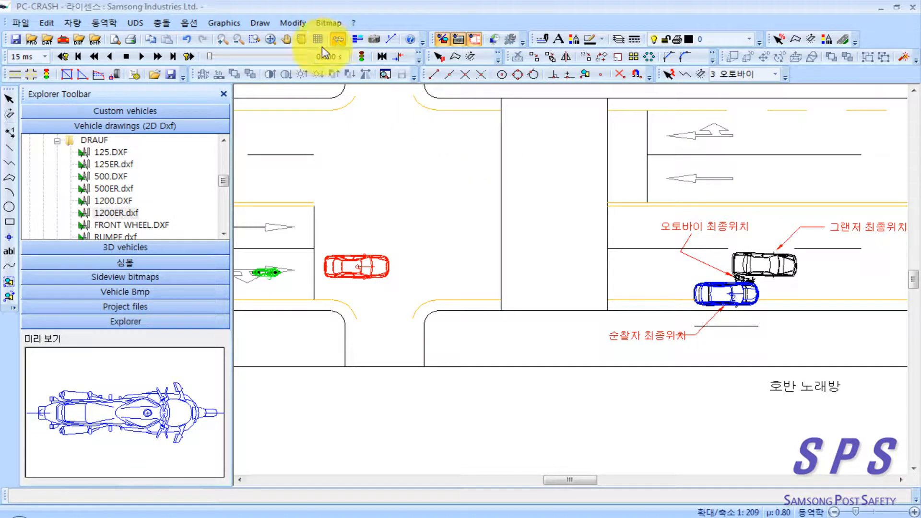
# Step: Run a test simulation and reset it, then set the motorcycle's braking after the start to 0.70 m/s² in the sequences
pyautogui.click(159, 57)
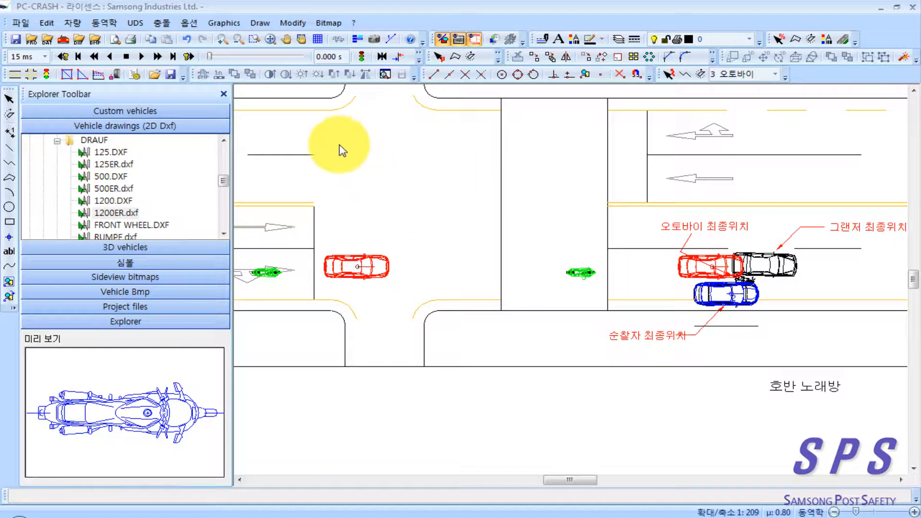
pyautogui.click(126, 57)
pyautogui.rightClick(308, 136)
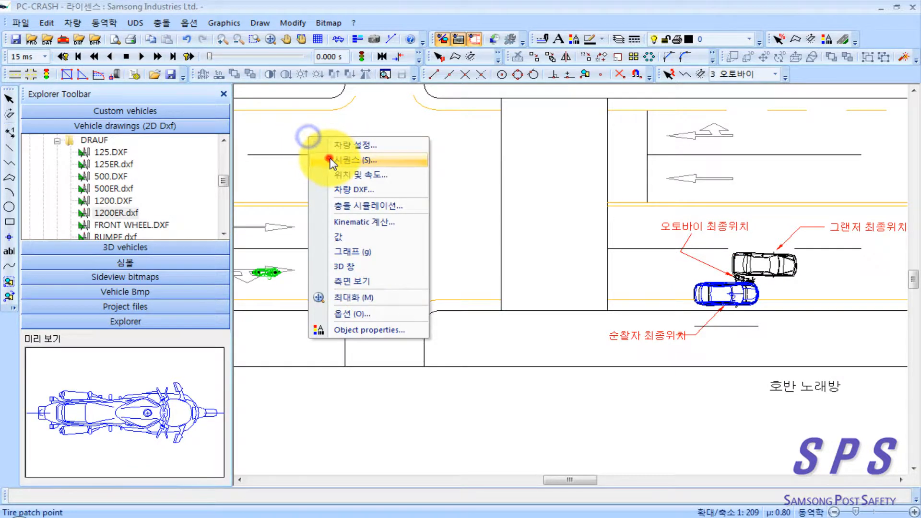
pyautogui.click(330, 158)
pyautogui.doubleClick(110, 168)
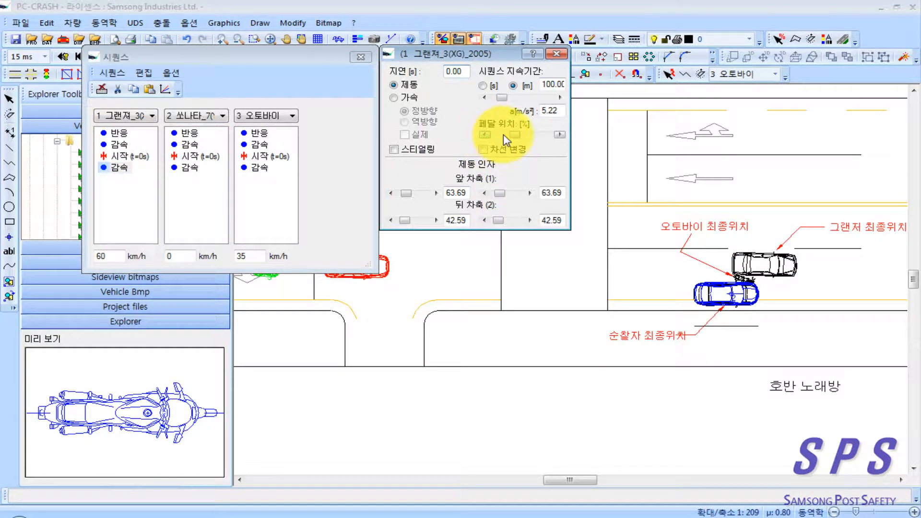
pyautogui.doubleClick(259, 168)
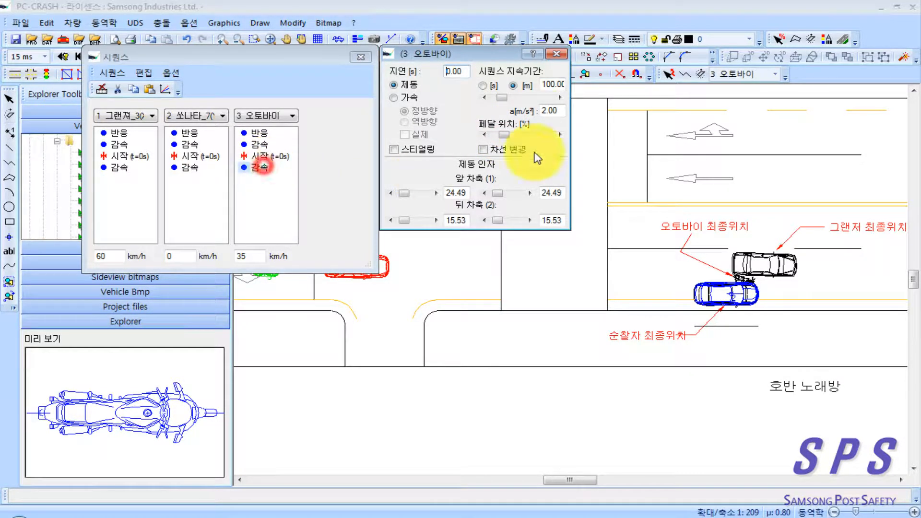
pyautogui.click(555, 109)
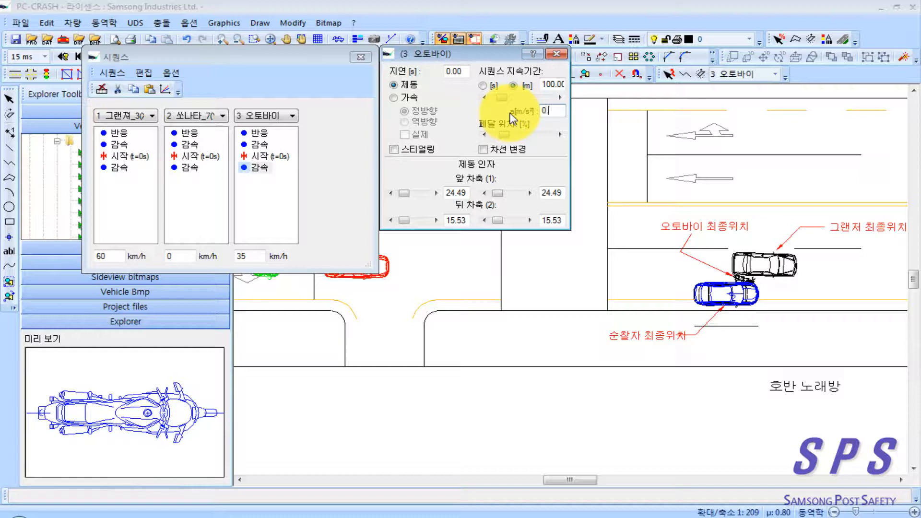
pyautogui.moveTo(306, 56); pyautogui.dragTo(288, 81)
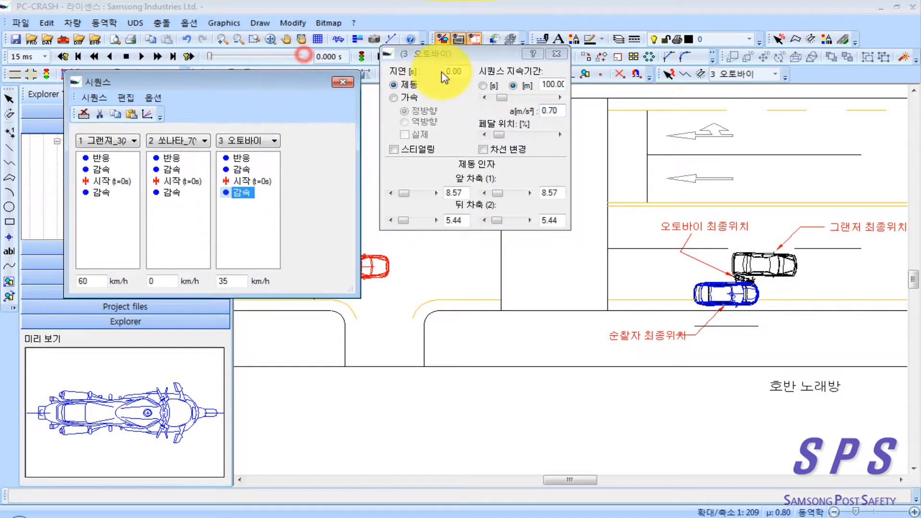
pyautogui.moveTo(450, 57); pyautogui.dragTo(424, 88)
# Step: Simulate the movement from the start and check the crash simulation data for the Grandeur and the motorcycle
pyautogui.click(127, 59)
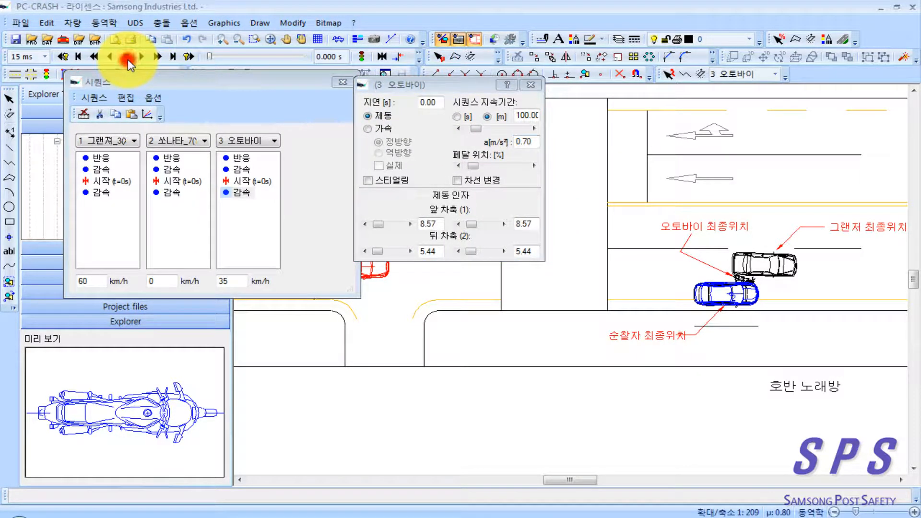
pyautogui.click(158, 57)
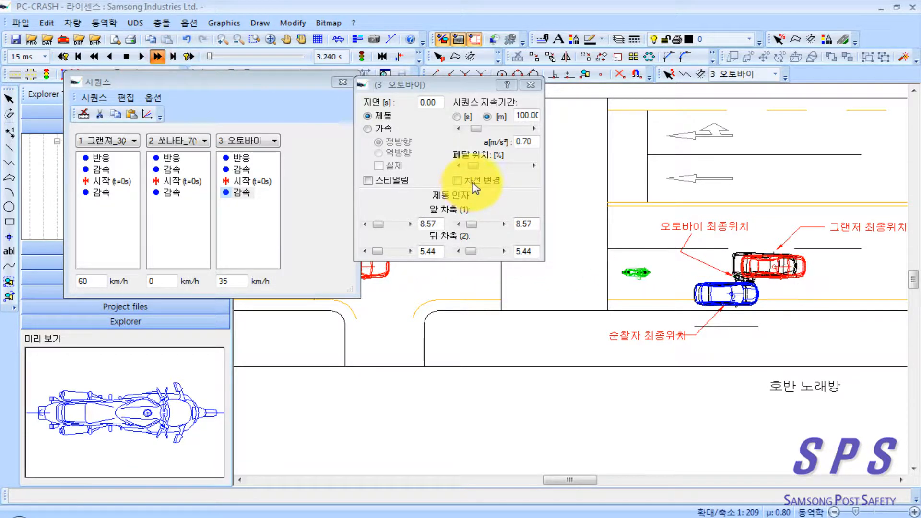
pyautogui.rightClick(689, 377)
pyautogui.click(638, 373)
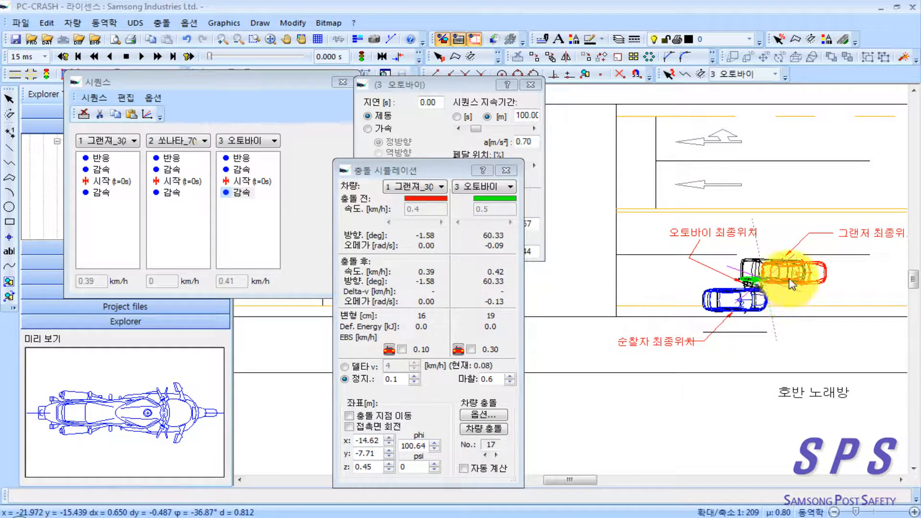
pyautogui.click(507, 173)
# Step: Set the Grandeur's braking after the start to 4.60 m/s², reset the simulation and nudge the car's starting position slightly toward the centre line
pyautogui.click(98, 193)
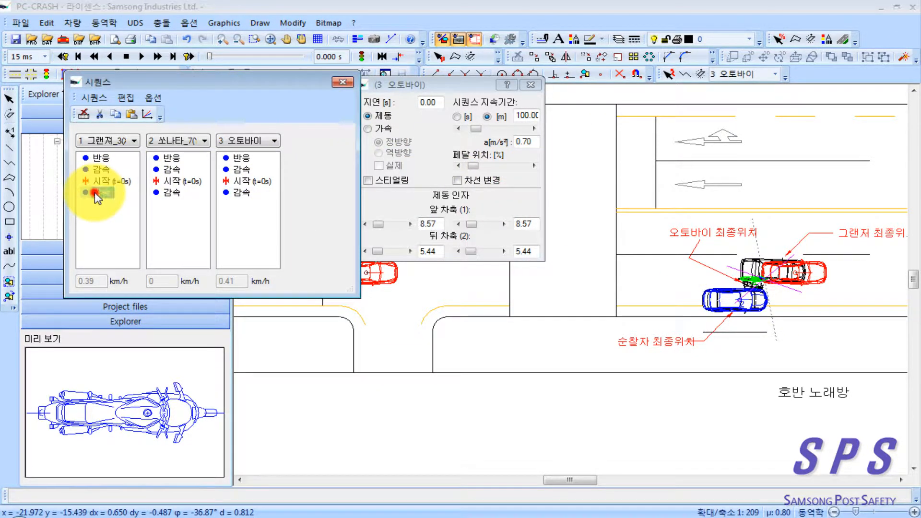
pyautogui.doubleClick(534, 137)
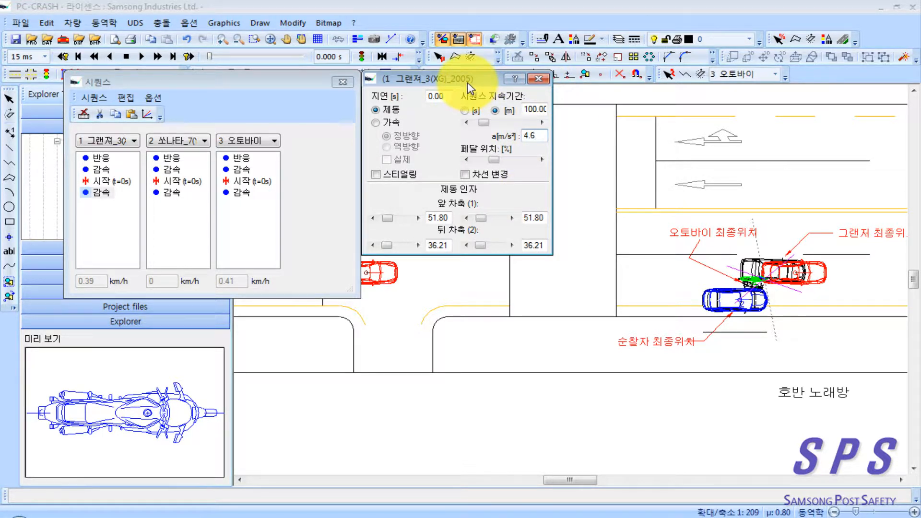
pyautogui.click(128, 57)
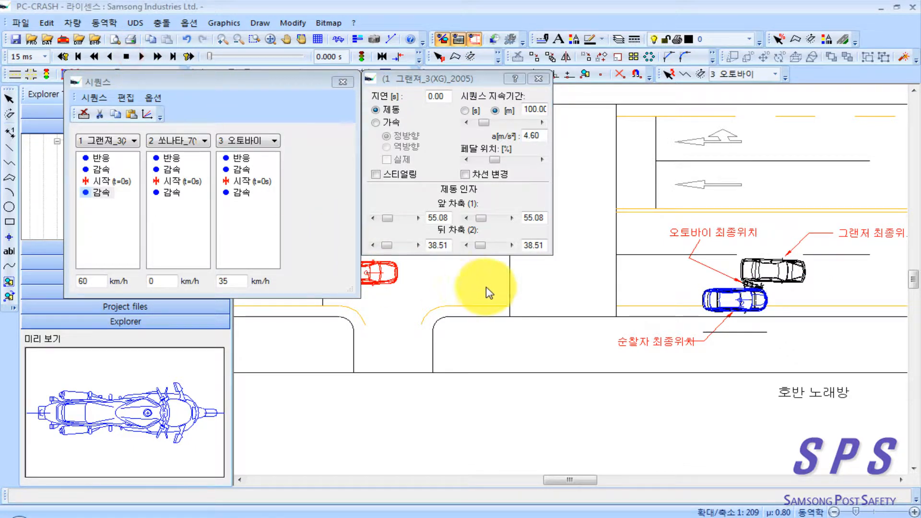
pyautogui.moveTo(513, 295); pyautogui.dragTo(570, 298)
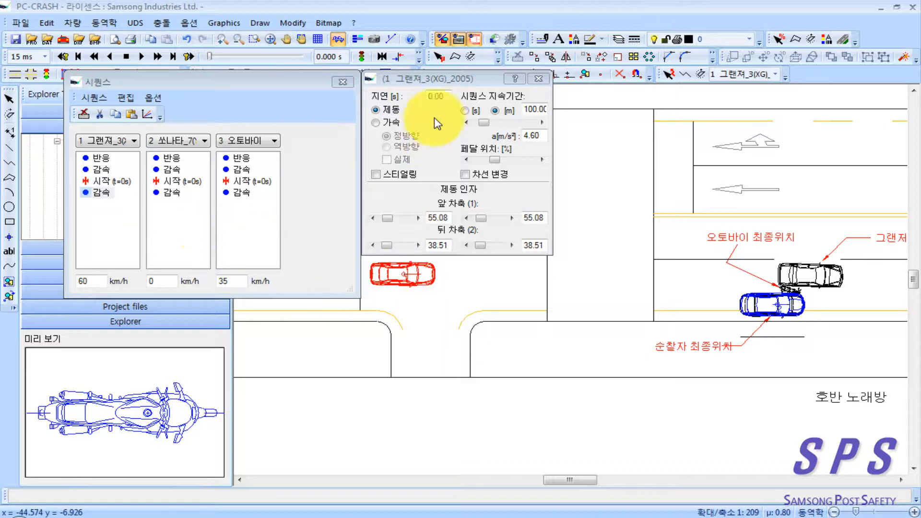
# Step: Rerun the simulation with the crash simulation data open and compare the vehicles' end positions with the drawn final positions
pyautogui.click(160, 57)
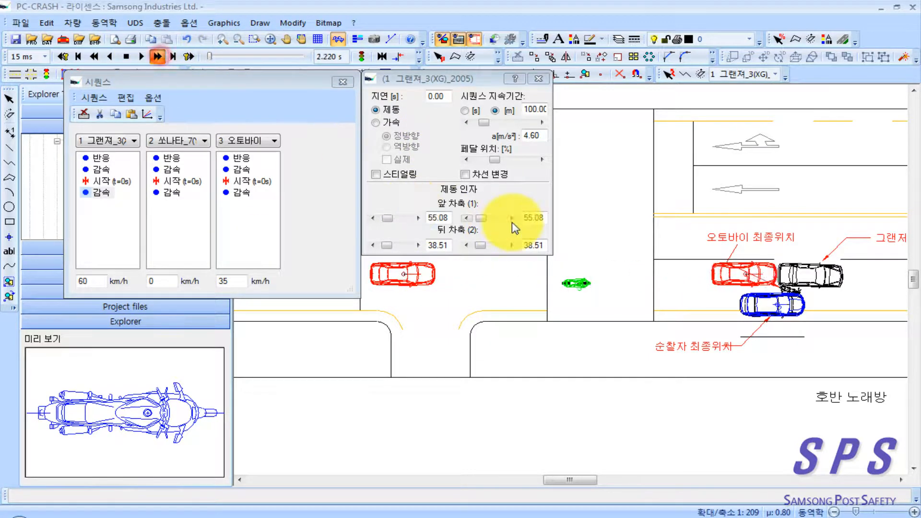
pyautogui.rightClick(765, 368)
pyautogui.click(727, 339)
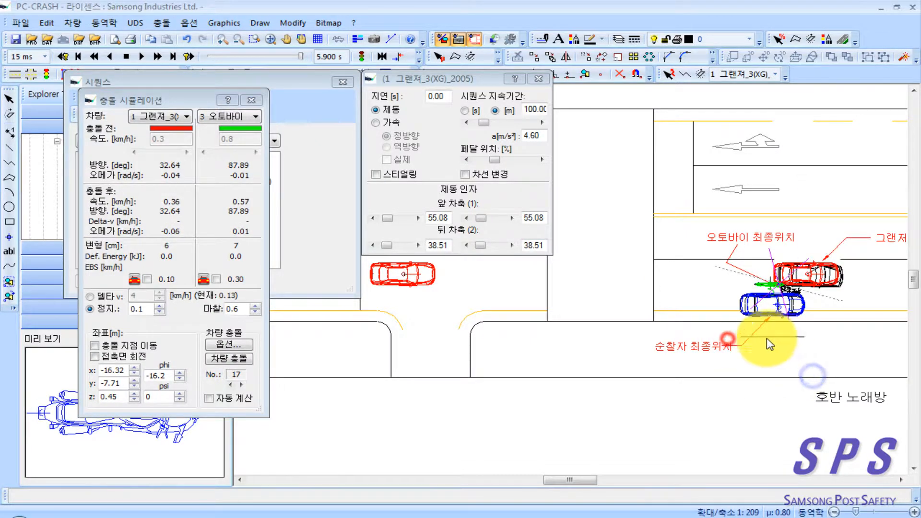
pyautogui.moveTo(776, 322); pyautogui.dragTo(664, 355)
pyautogui.scroll(3, 667, 354)
pyautogui.moveTo(723, 299); pyautogui.dragTo(723, 302)
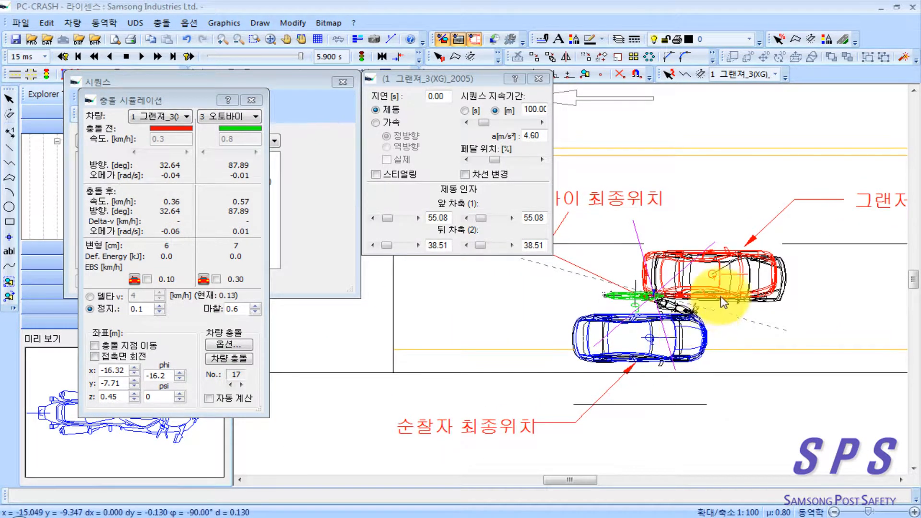
pyautogui.scroll(-1, 603, 300)
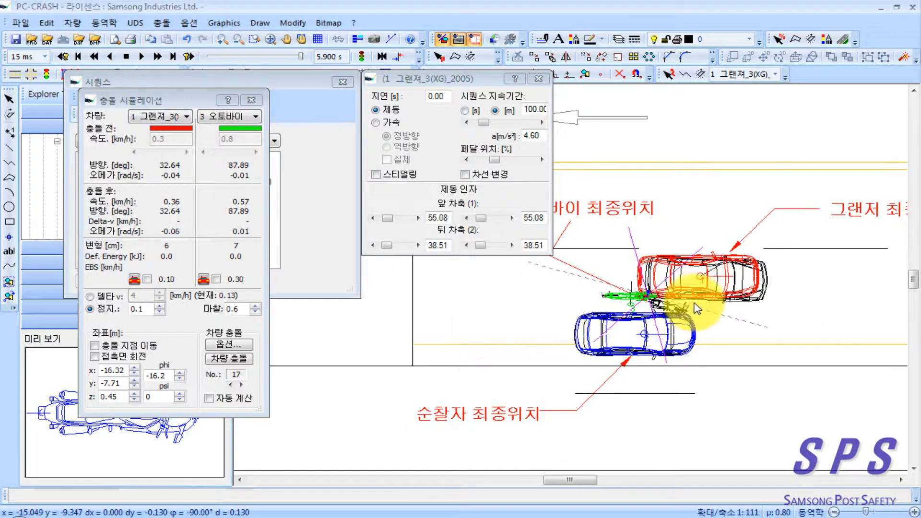
pyautogui.scroll(-1, 691, 304)
pyautogui.scroll(-1, 554, 329)
# Step: Reset the simulation and move the motorcycle's starting position behind the Grandeur slightly toward the kerb
pyautogui.moveTo(542, 340); pyautogui.dragTo(606, 341)
pyautogui.scroll(-1, 566, 339)
pyautogui.moveTo(505, 341); pyautogui.dragTo(603, 344)
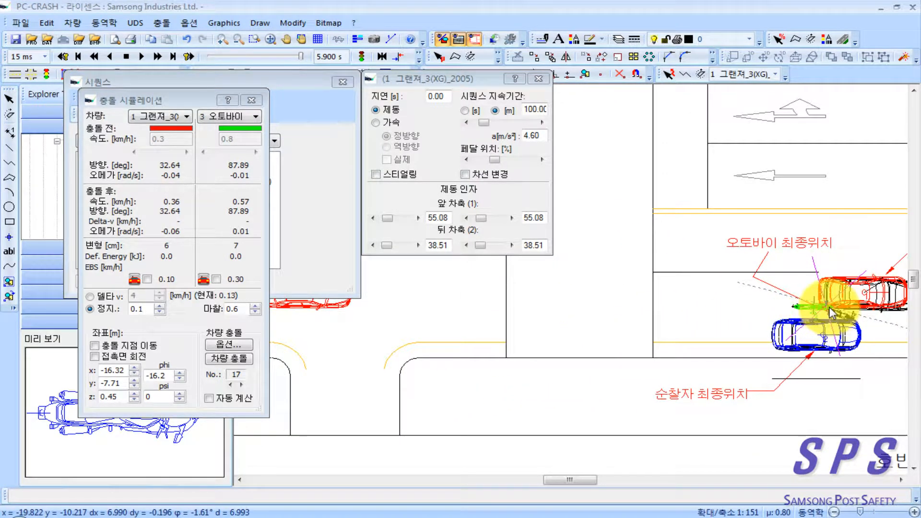
pyautogui.moveTo(835, 323); pyautogui.dragTo(862, 333)
pyautogui.moveTo(545, 324); pyautogui.dragTo(667, 325)
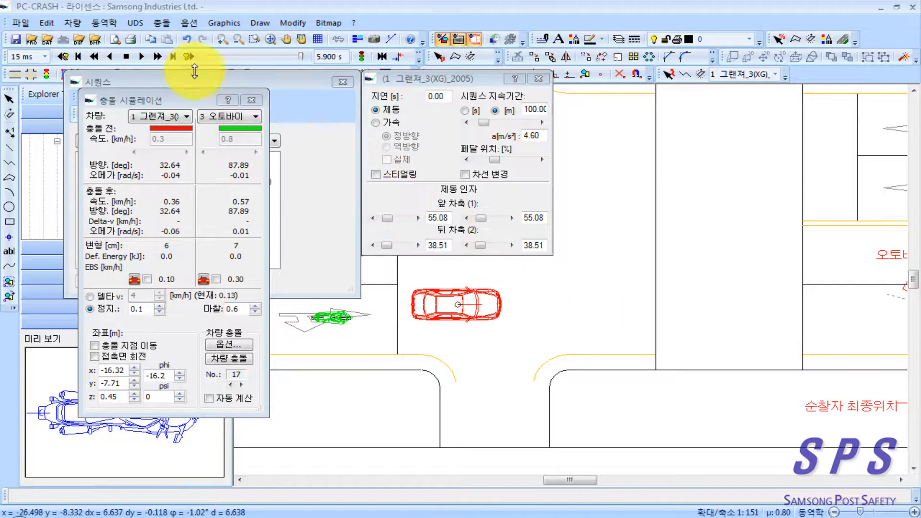
pyautogui.click(127, 55)
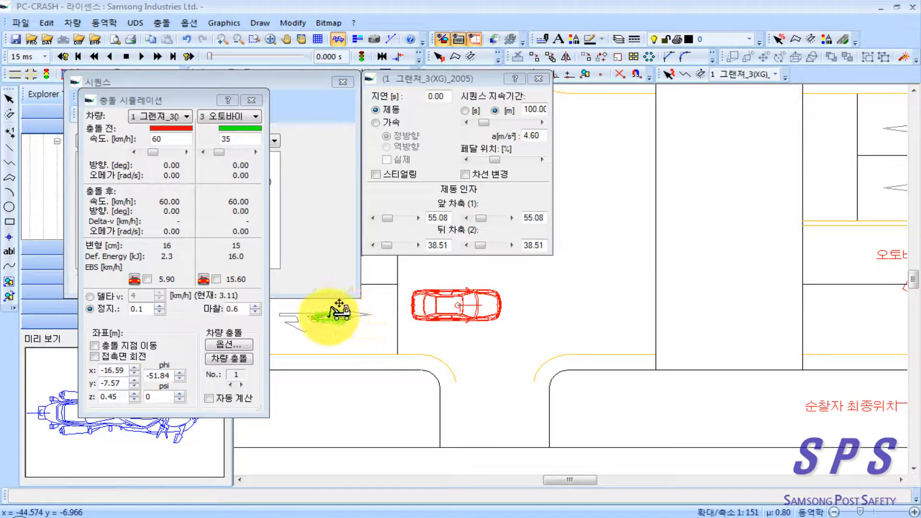
pyautogui.click(488, 367)
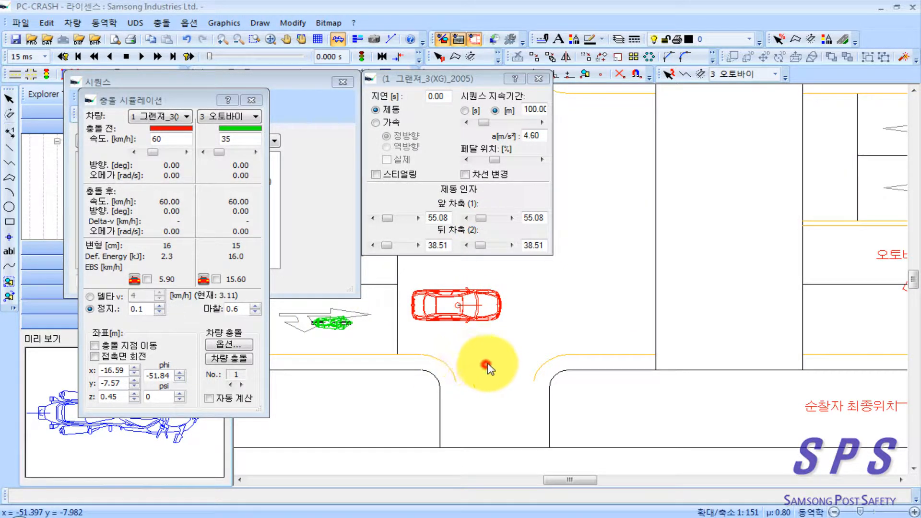
pyautogui.scroll(-1, 488, 367)
# Step: Simulate from the motorcycle's shifted start and examine the resting positions beside the Sonata up close
pyautogui.moveTo(531, 379); pyautogui.dragTo(389, 368)
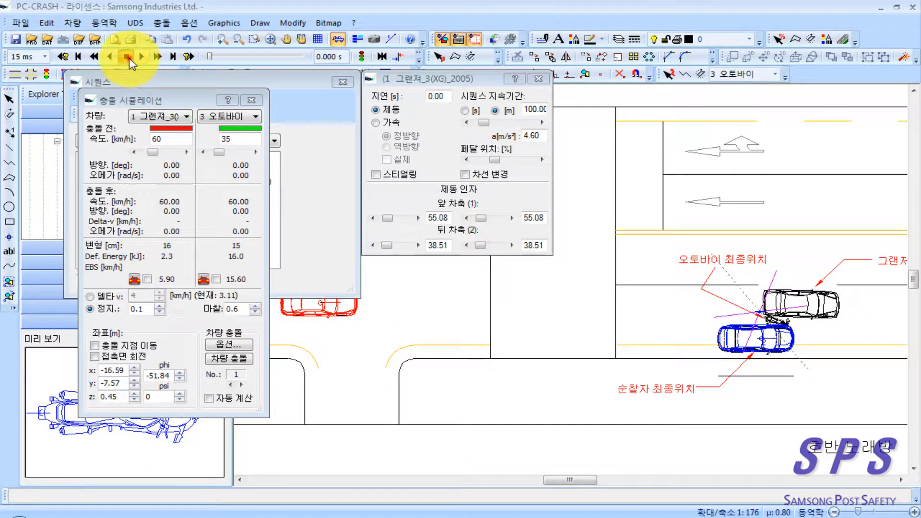
pyautogui.click(158, 56)
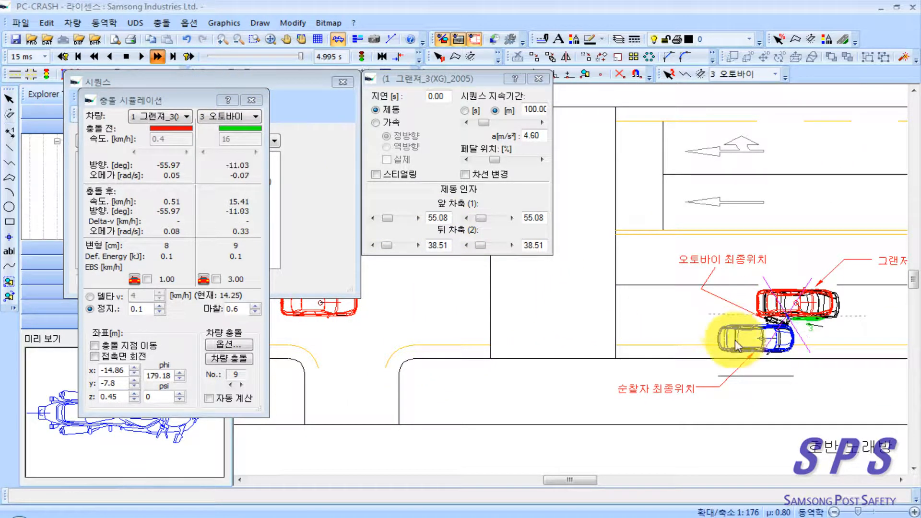
pyautogui.moveTo(766, 367); pyautogui.dragTo(677, 370)
pyautogui.scroll(1, 677, 369)
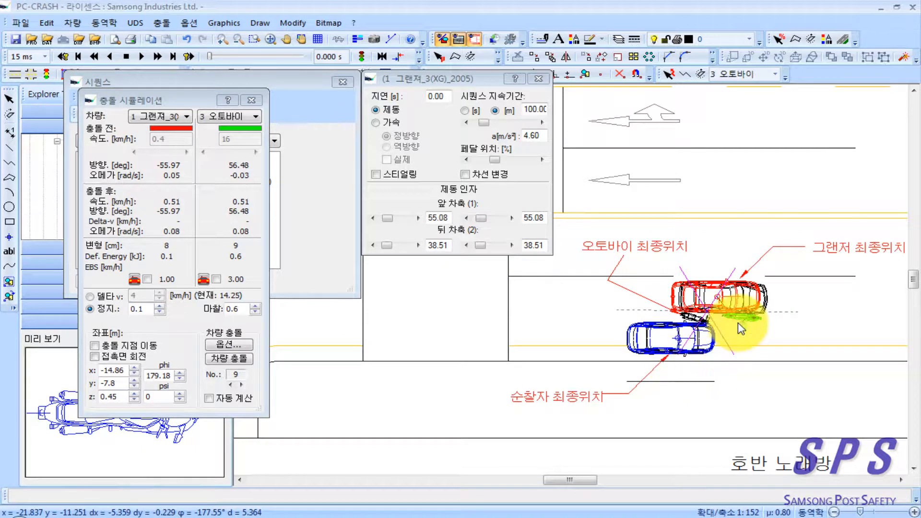
pyautogui.scroll(3, 741, 329)
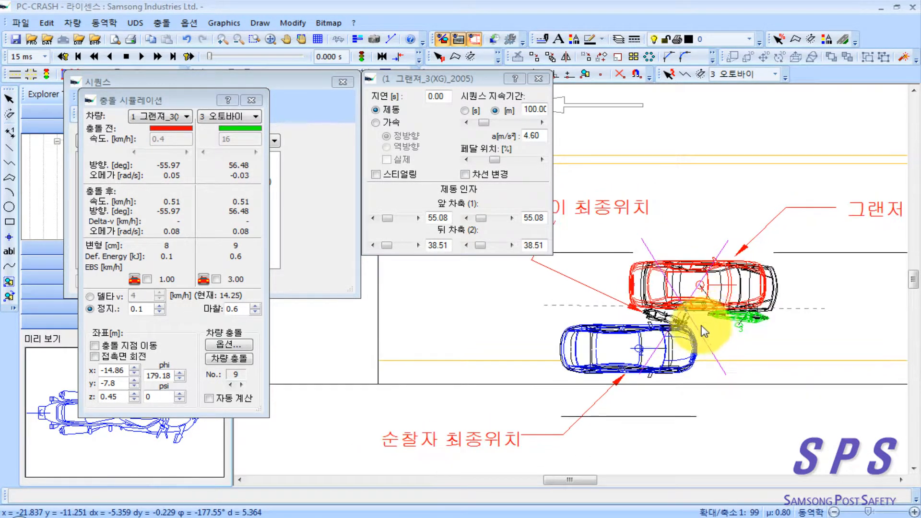
# Step: Review the Grandeur's braking after the start, rerun the simulation unchanged and recheck the crash simulation data
pyautogui.click(250, 100)
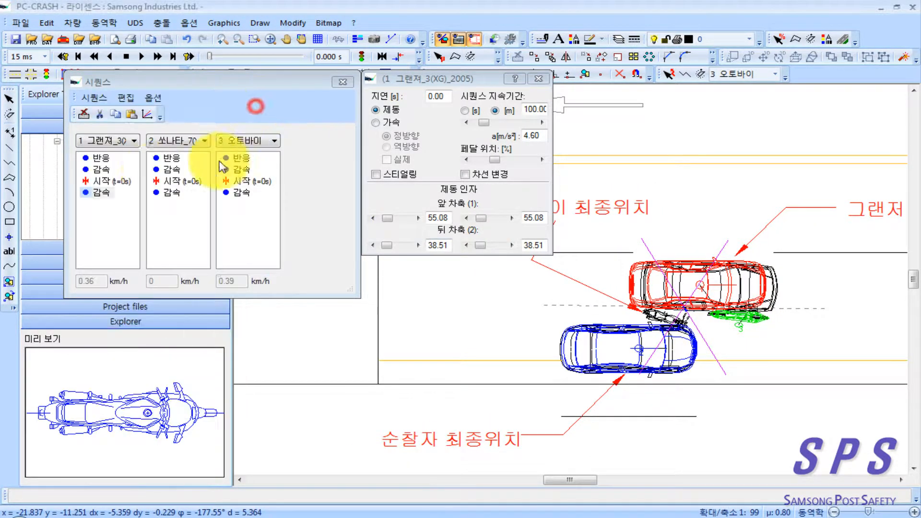
pyautogui.click(101, 192)
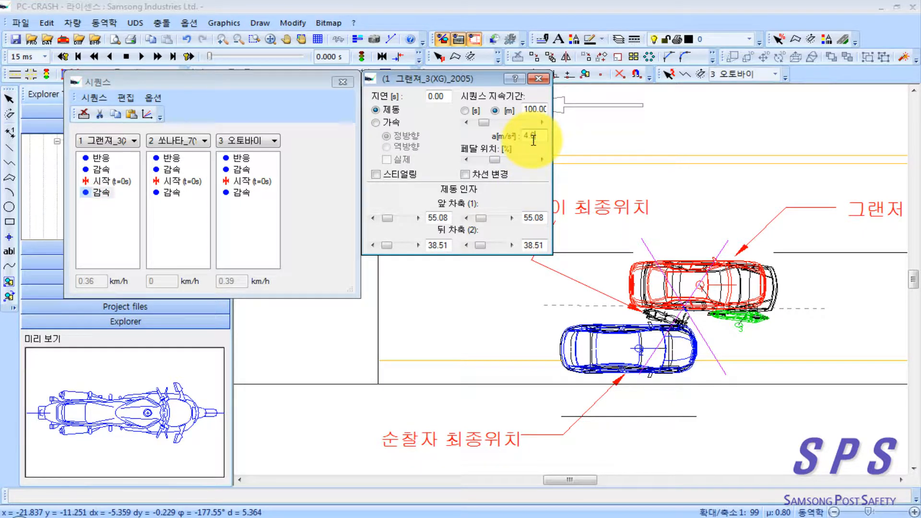
pyautogui.click(157, 56)
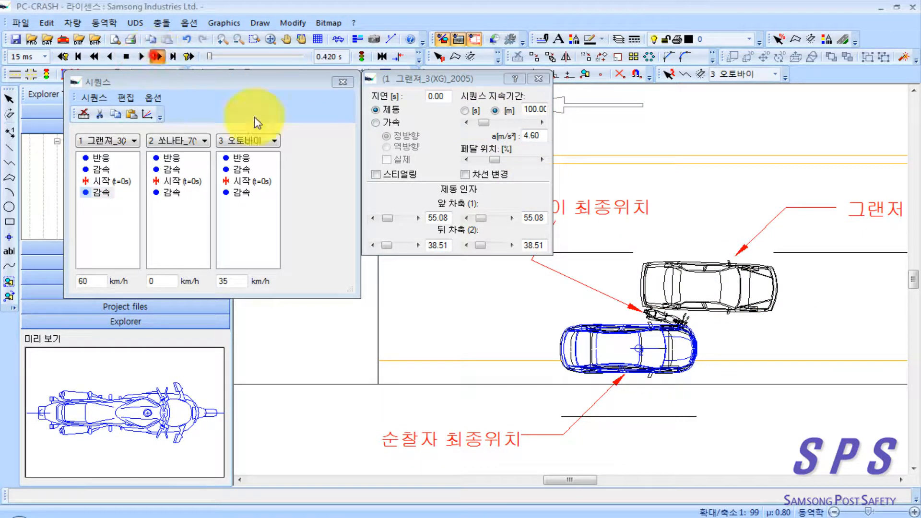
pyautogui.rightClick(601, 420)
pyautogui.click(499, 384)
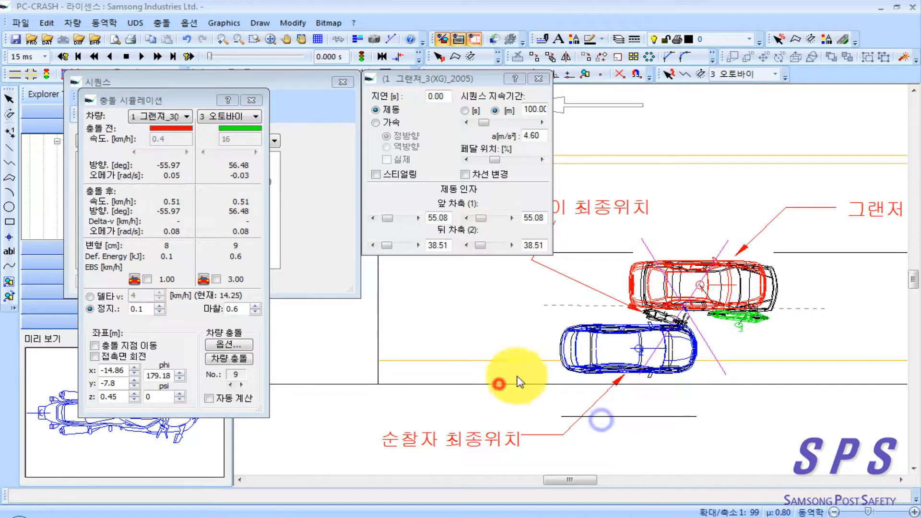
pyautogui.click(533, 136)
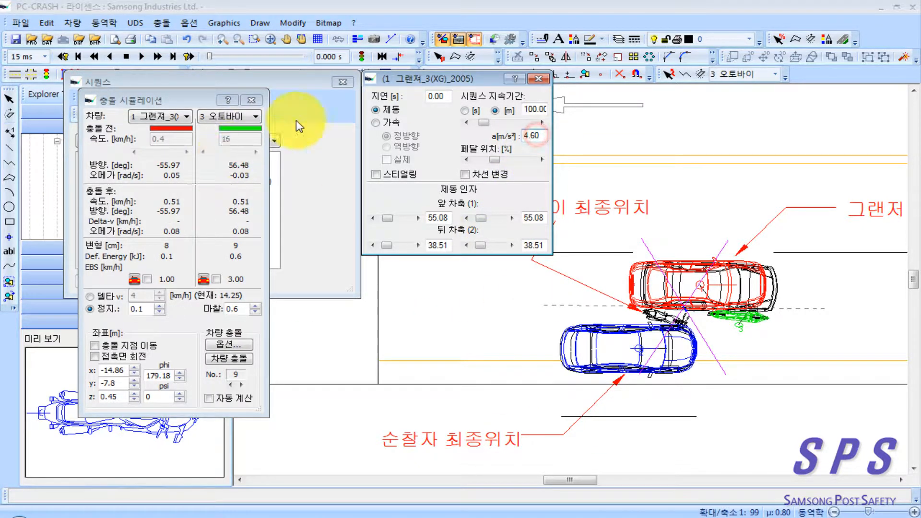
pyautogui.click(261, 100)
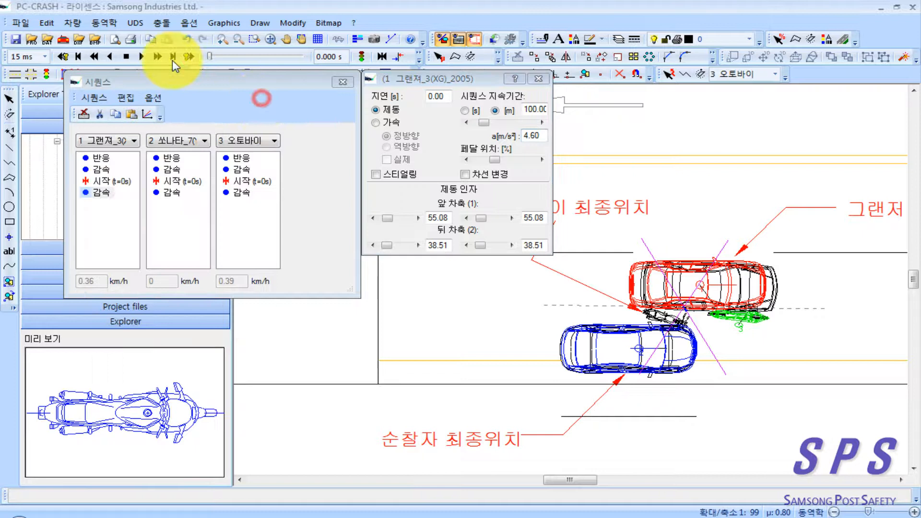
# Step: Reset the simulation, try 4.40 m/s² for the Grandeur's braking after the start, and rerun it with the crash simulation data open
pyautogui.click(126, 56)
pyautogui.click(546, 140)
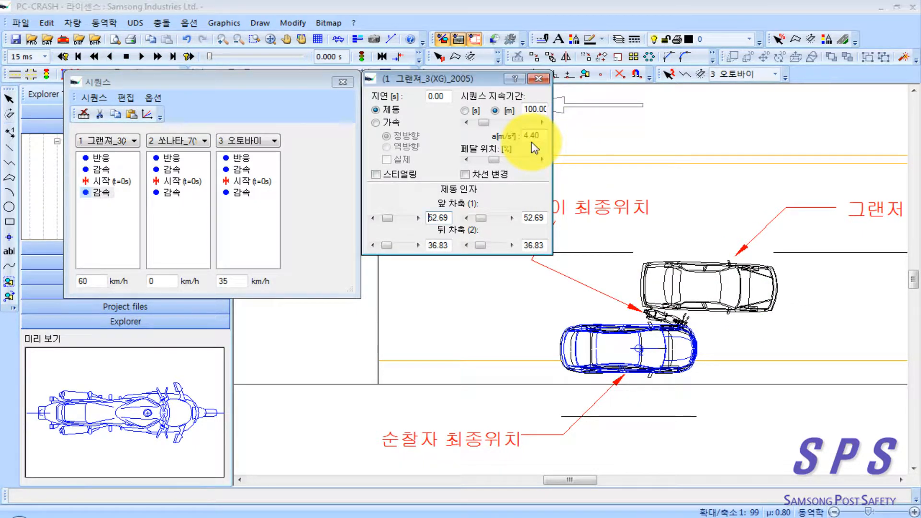
pyautogui.click(125, 56)
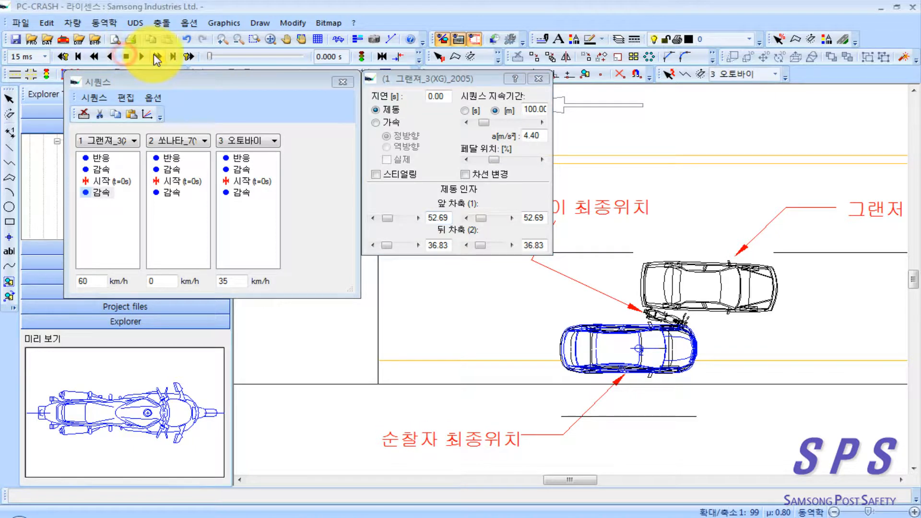
pyautogui.click(155, 56)
pyautogui.rightClick(520, 378)
pyautogui.click(452, 331)
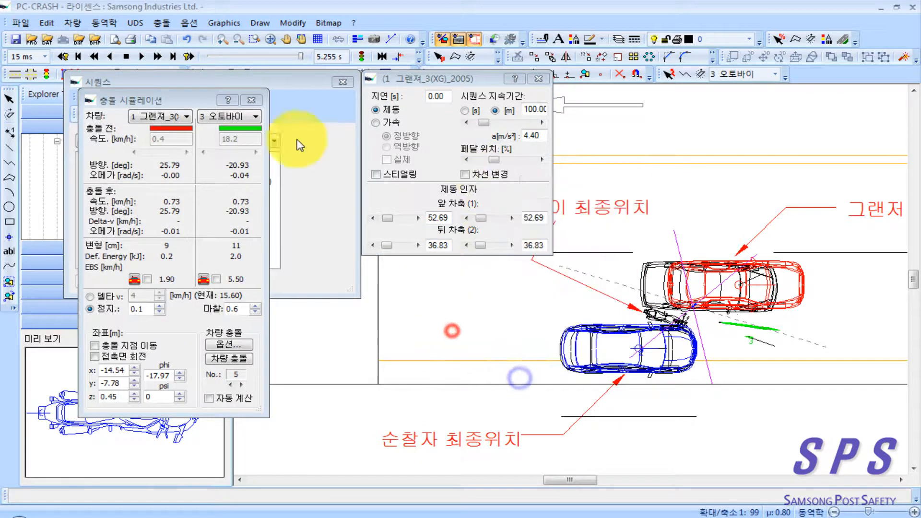
# Step: Reset the simulation and set the Grandeur's braking after the start to 4.50 m/s²
pyautogui.click(126, 56)
pyautogui.click(542, 140)
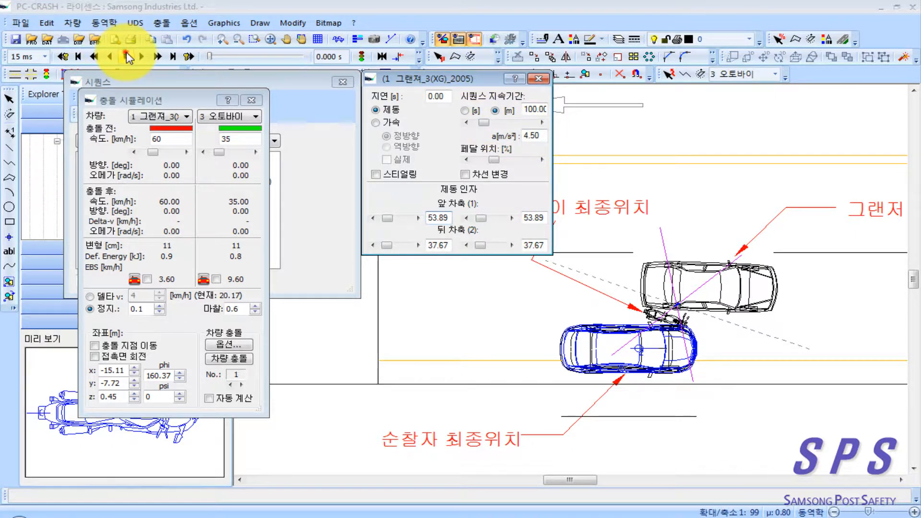
# Step: Run the simulation, move it to about 4.25 s to examine the vehicle positions, and close the crash simulation data
pyautogui.click(157, 56)
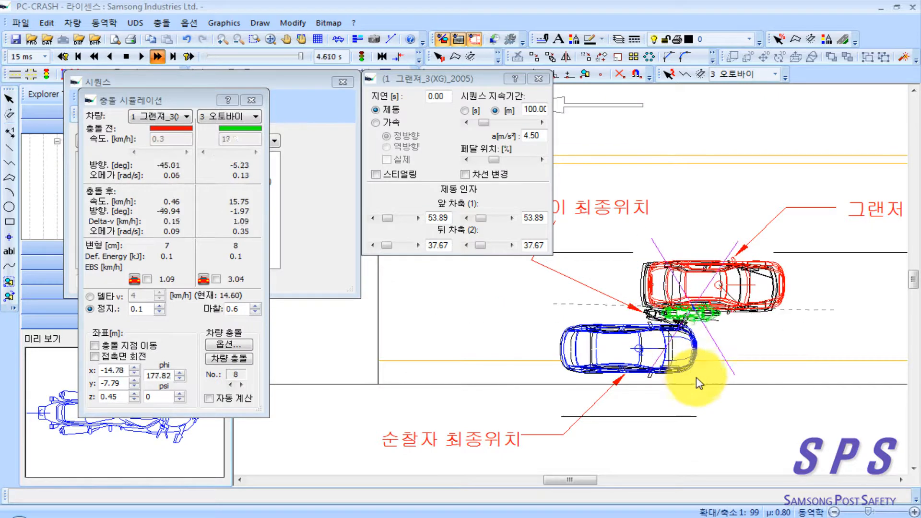
pyautogui.rightClick(605, 427)
pyautogui.moveTo(534, 401)
pyautogui.mouseDown()
pyautogui.moveTo(555, 424)
pyautogui.moveTo(632, 411)
pyautogui.mouseUp()
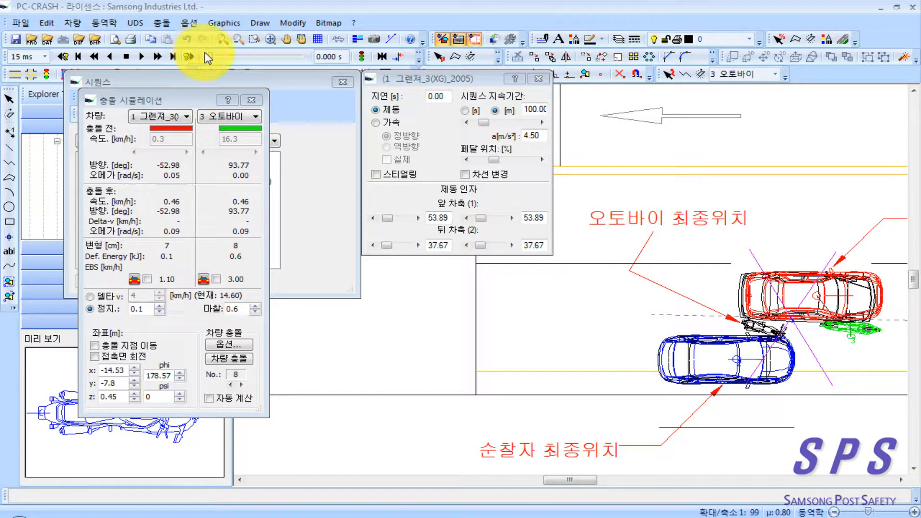
pyautogui.moveTo(211, 57); pyautogui.dragTo(275, 62)
pyautogui.click(258, 98)
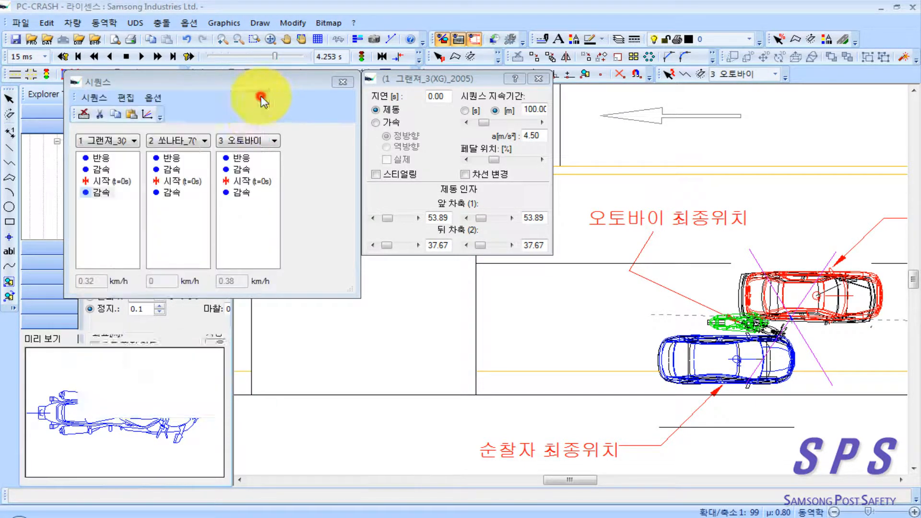
# Step: Try 1.00 m/s² for the motorcycle's braking after the start, rerun the simulation from the beginning and examine the resting positions
pyautogui.click(242, 192)
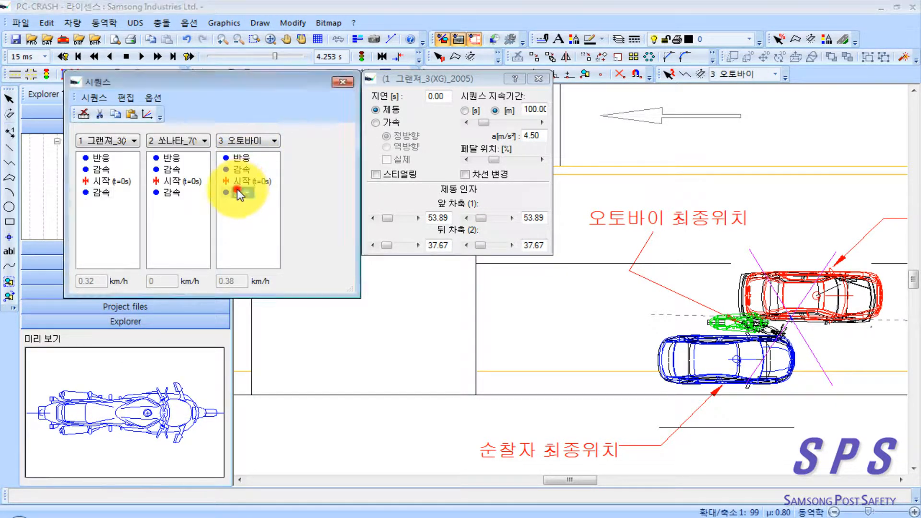
pyautogui.click(540, 137)
pyautogui.write('1')
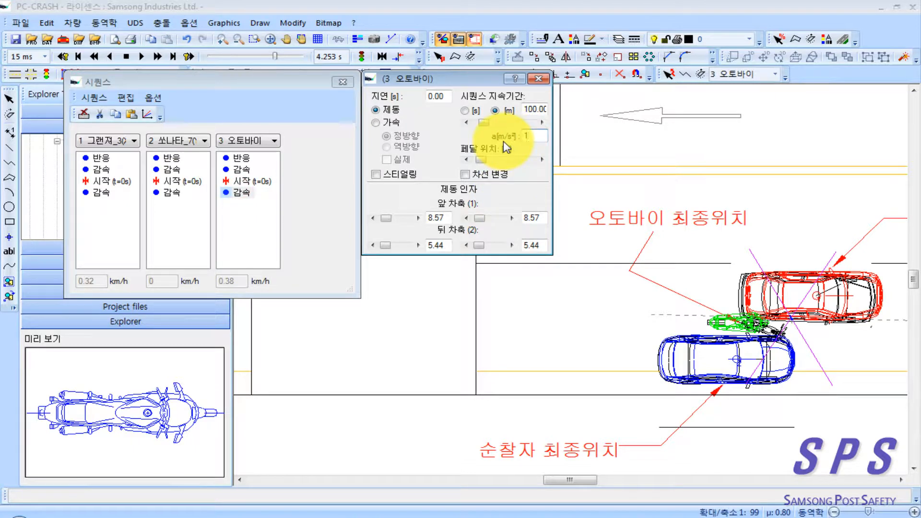
pyautogui.click(130, 56)
pyautogui.click(156, 58)
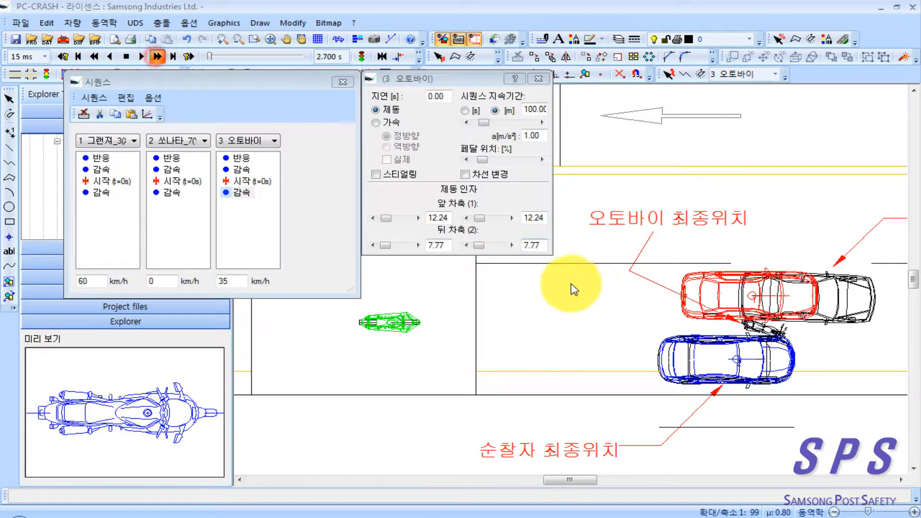
pyautogui.rightClick(588, 372)
pyautogui.click(522, 344)
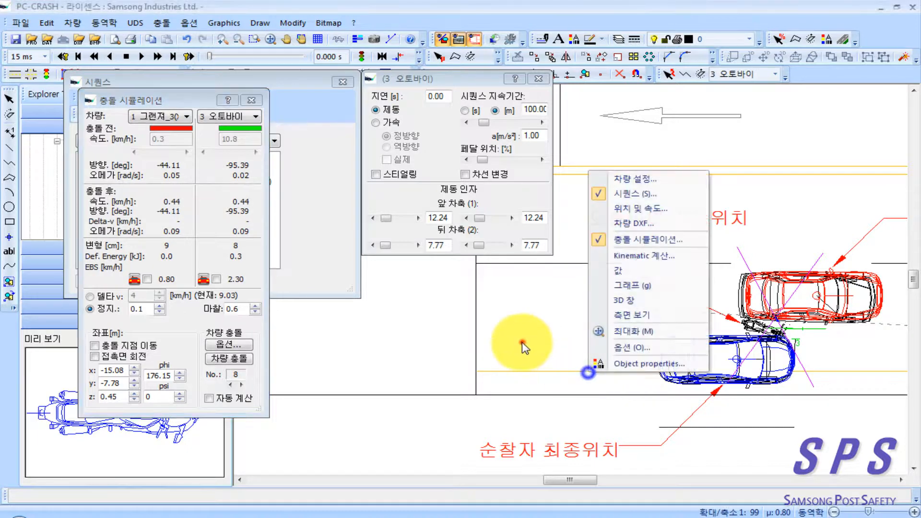
pyautogui.moveTo(593, 339)
pyautogui.mouseDown()
pyautogui.moveTo(503, 338)
pyautogui.moveTo(535, 335)
pyautogui.mouseUp()
pyautogui.scroll(-1, 504, 338)
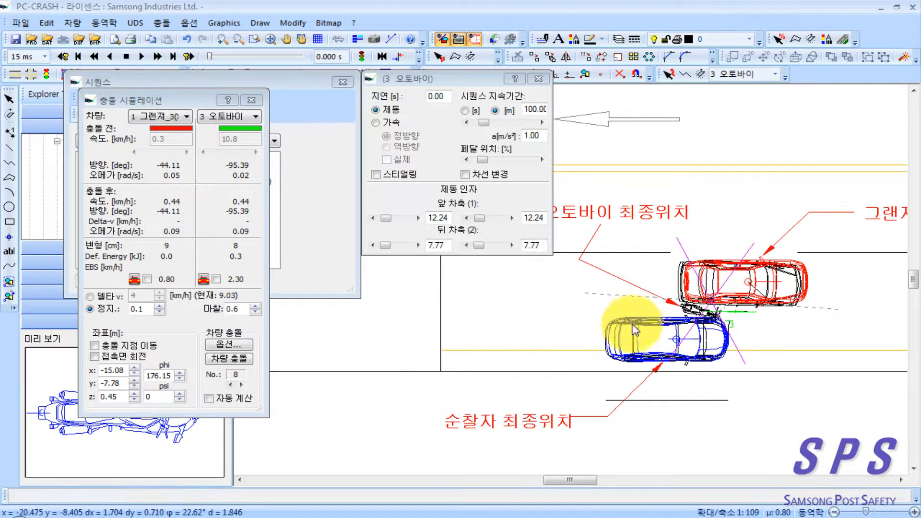
# Step: Try braking after the start of 0.8 m/s² for the motorcycle and 4.48 m/s² for the Grandeur, and rerun the simulation
pyautogui.doubleClick(538, 135)
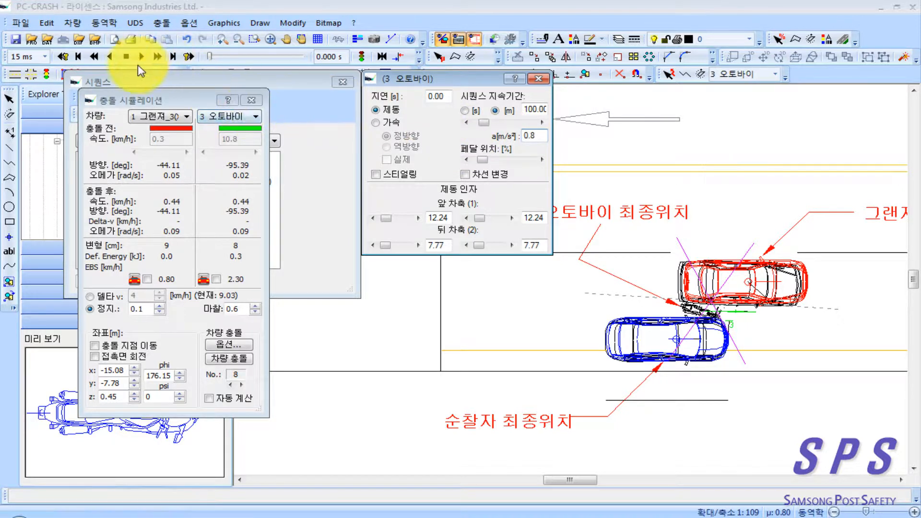
pyautogui.click(247, 102)
pyautogui.click(97, 193)
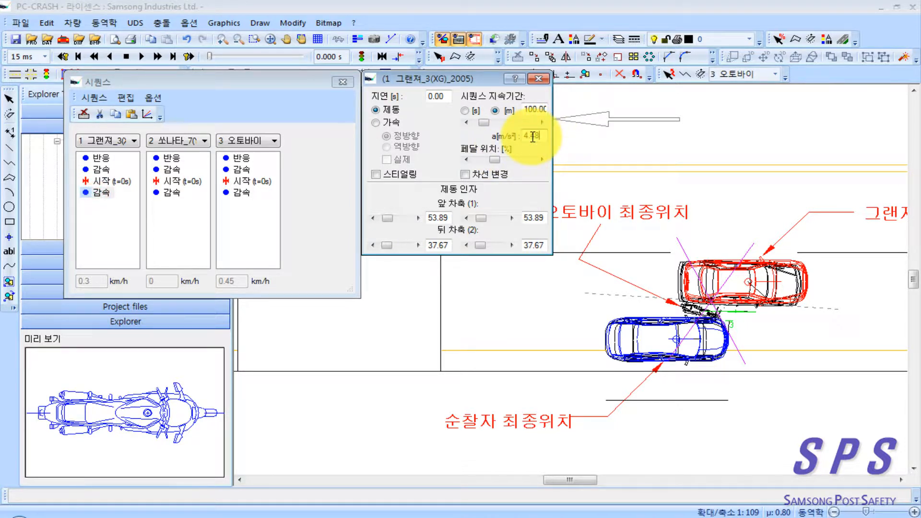
pyautogui.click(130, 57)
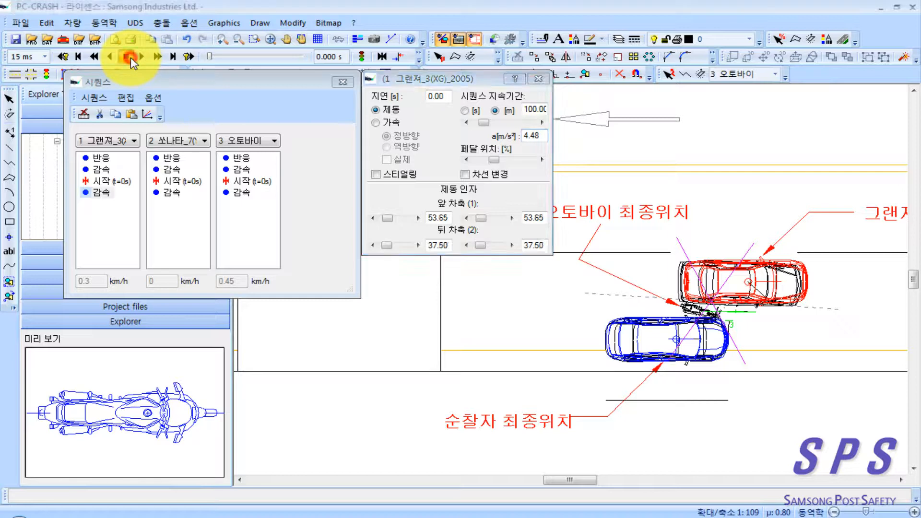
pyautogui.click(156, 56)
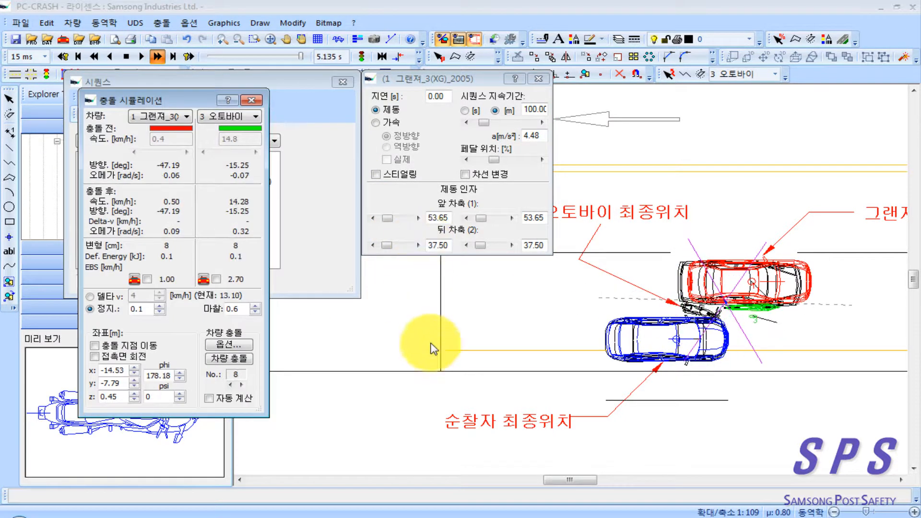
# Step: Set the Grandeur's braking after the start to 4.53 m/s² and rerun the simulation from the beginning
pyautogui.moveTo(544, 138); pyautogui.dragTo(531, 137)
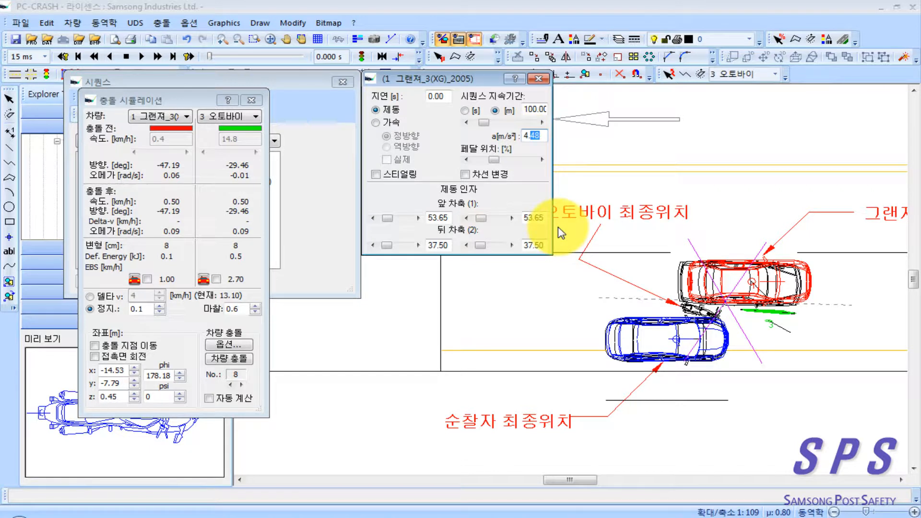
pyautogui.write('53')
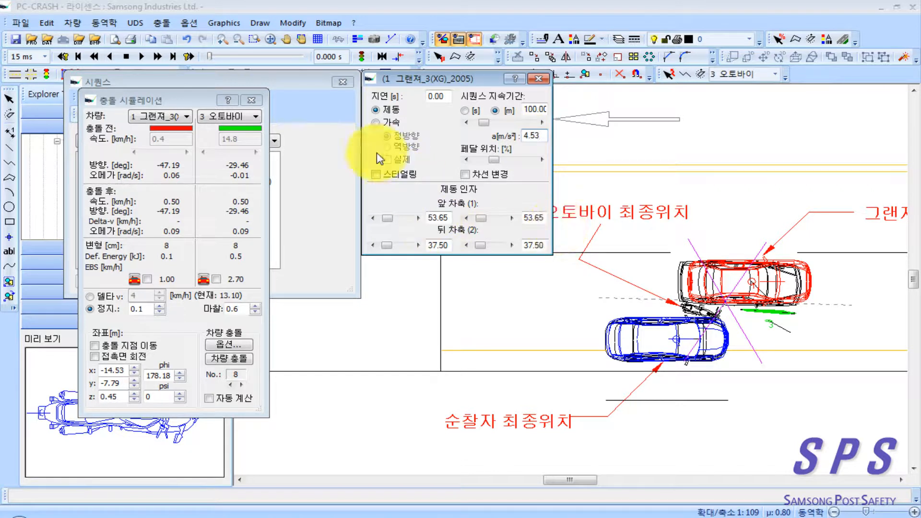
pyautogui.click(127, 57)
pyautogui.click(158, 56)
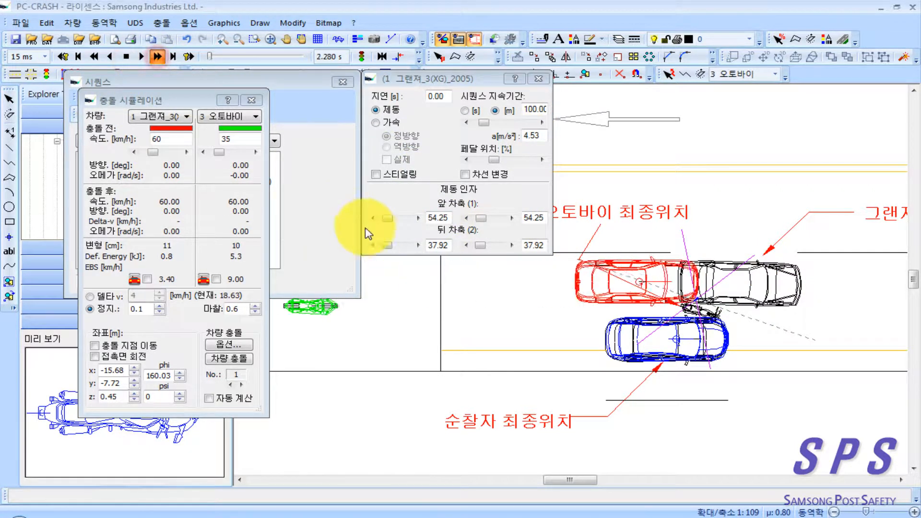
pyautogui.rightClick(545, 409)
pyautogui.click(467, 386)
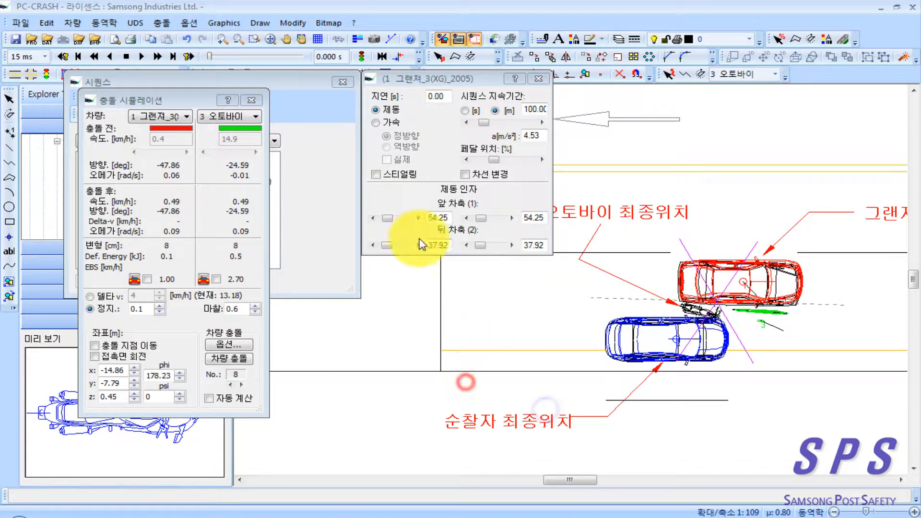
# Step: Close the crash simulation data, try 1.40 m/s² for the motorcycle's braking after the start, and rerun the simulation
pyautogui.click(251, 99)
pyautogui.click(239, 193)
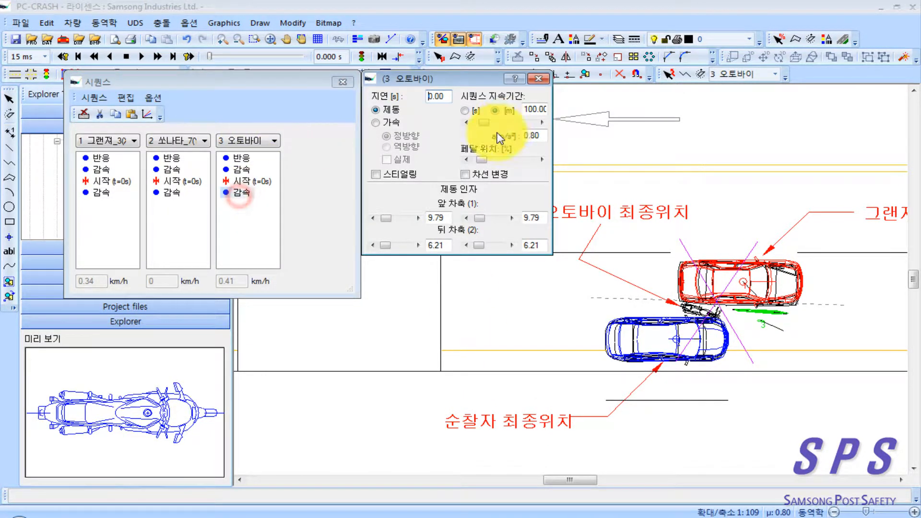
pyautogui.doubleClick(544, 138)
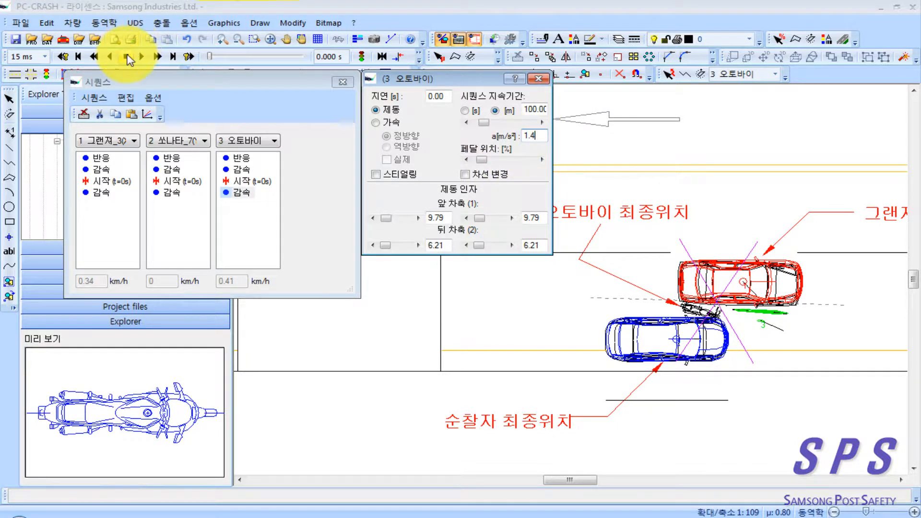
pyautogui.click(157, 56)
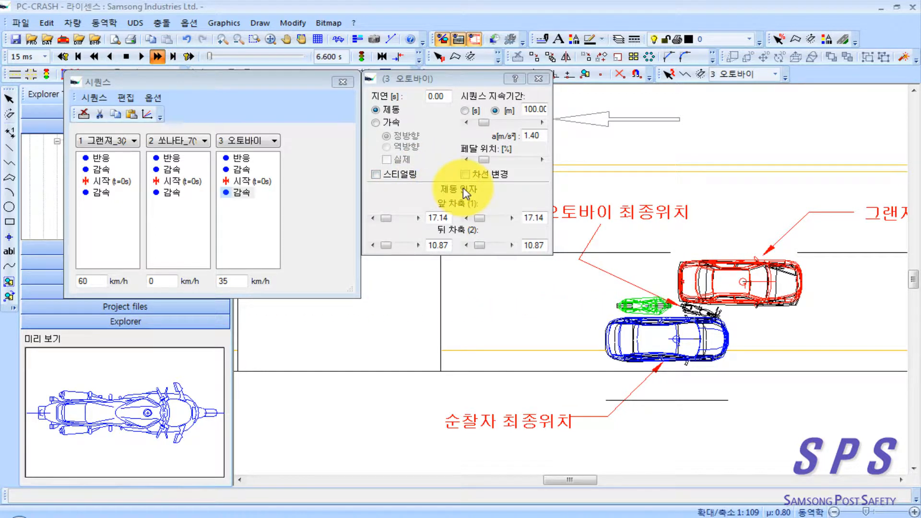
# Step: Set the motorcycle's braking after the start to 1.10 m/s² and rerun the simulation from the beginning
pyautogui.click(542, 134)
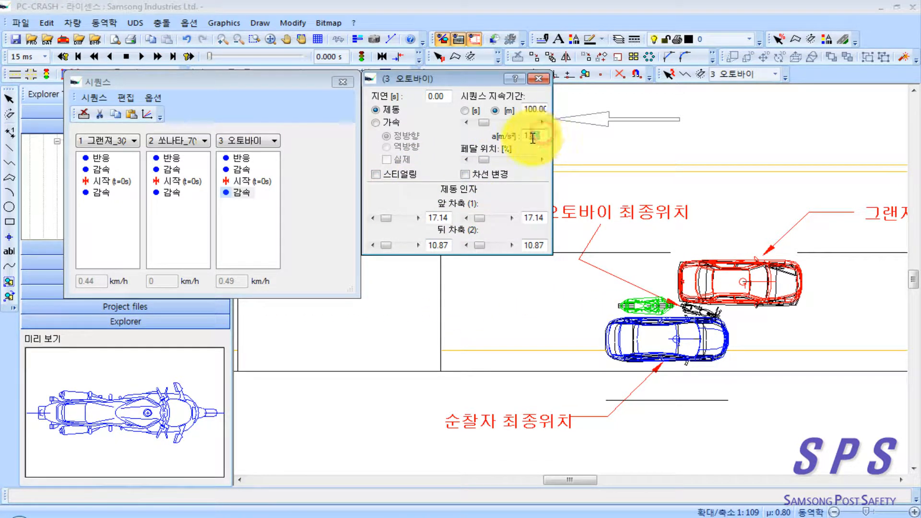
pyautogui.press('BackSpace')
pyautogui.write('10')
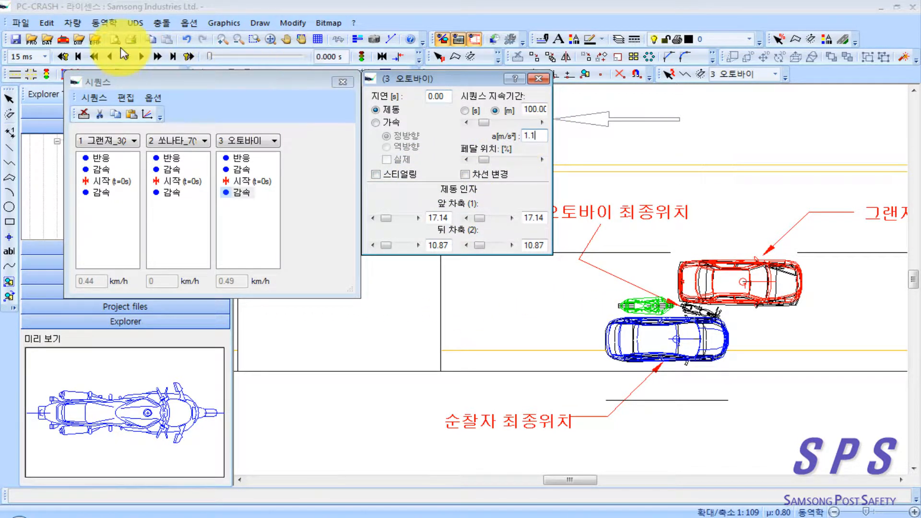
pyautogui.click(125, 57)
pyautogui.click(156, 56)
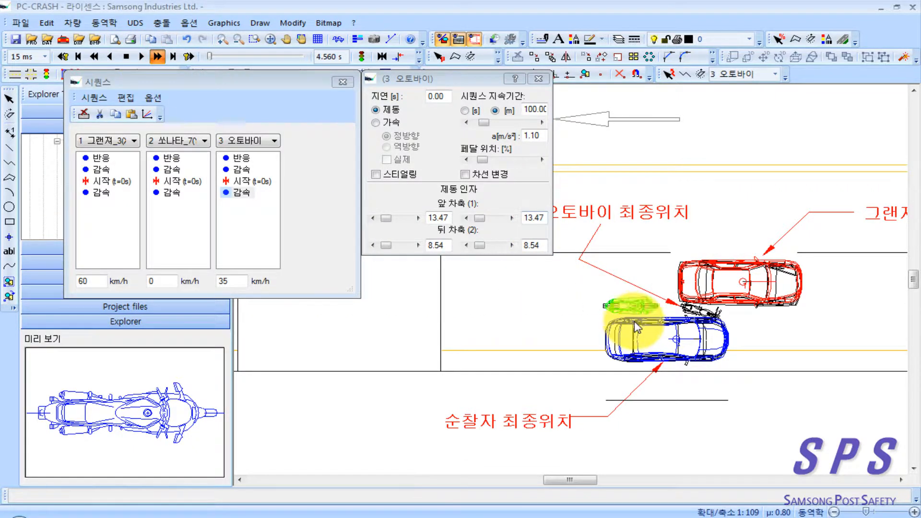
pyautogui.rightClick(540, 374)
pyautogui.click(457, 356)
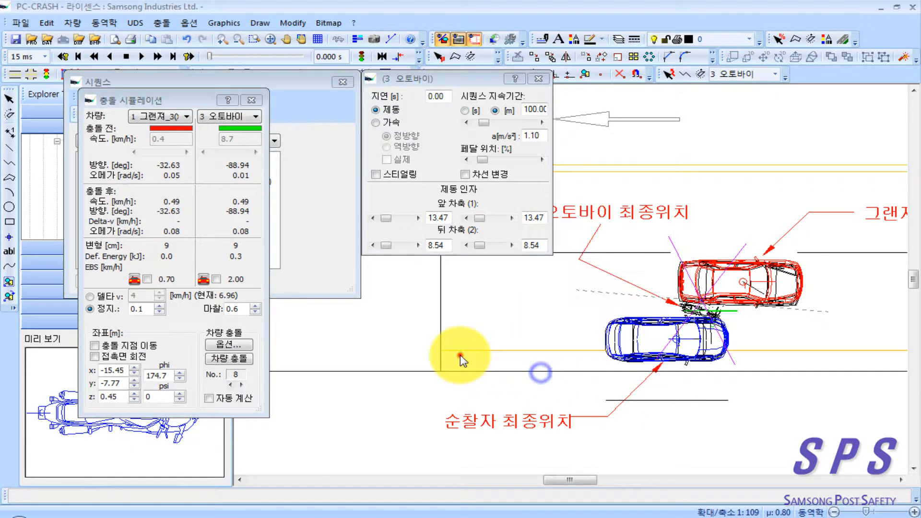
# Step: Close the motorcycle's braking settings, the crash simulation data and the sequences window
pyautogui.click(542, 80)
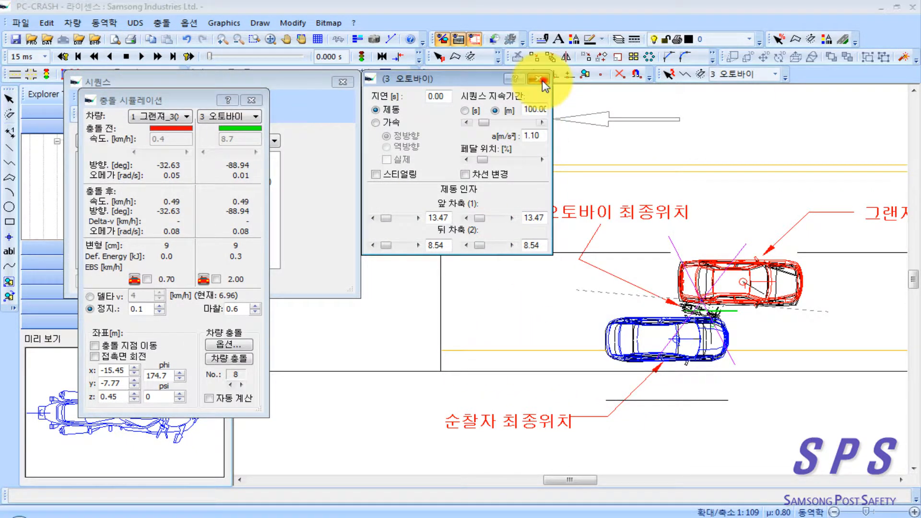
pyautogui.click(250, 100)
pyautogui.click(335, 82)
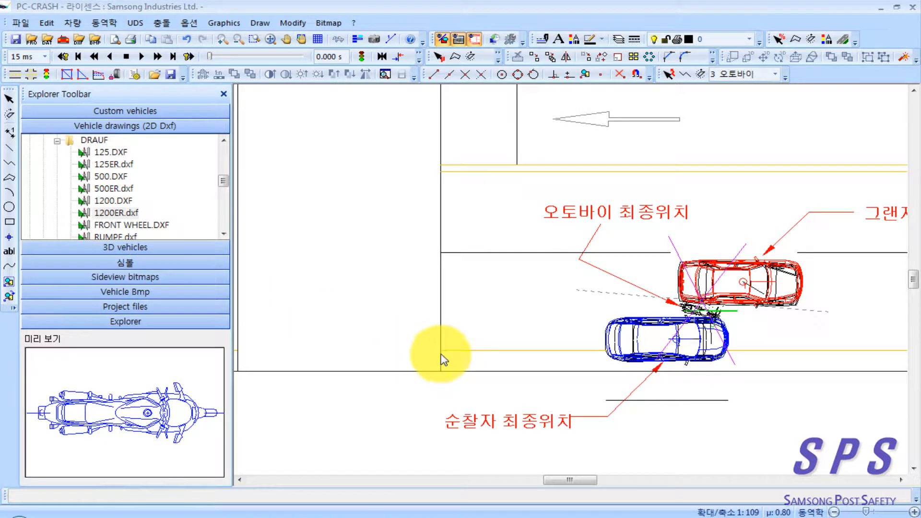
# Step: Open the Cars folder of the DirectX models in the 3D vehicle library and look through its manufacturers
pyautogui.click(138, 253)
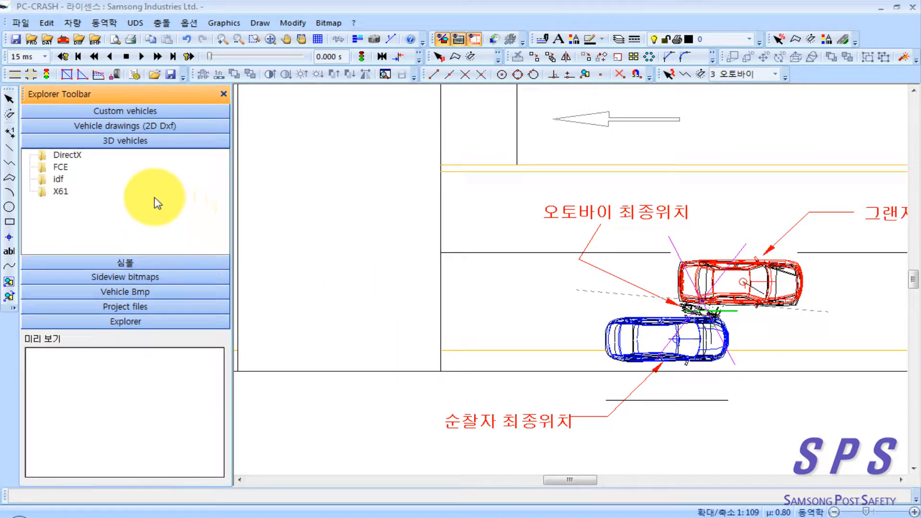
pyautogui.doubleClick(66, 155)
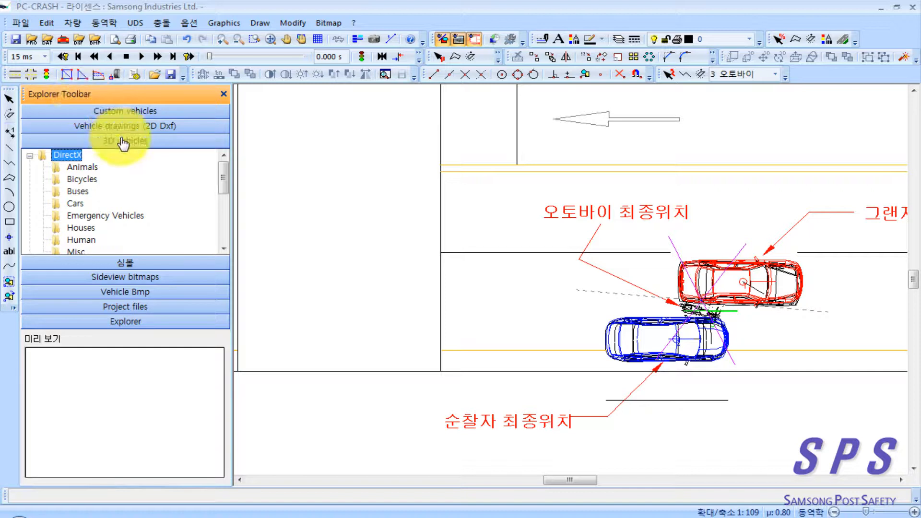
pyautogui.click(44, 203)
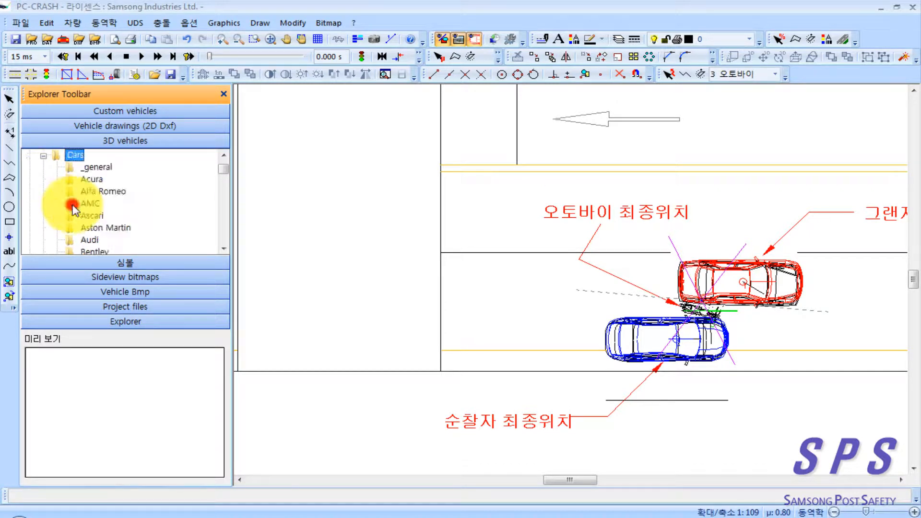
pyautogui.click(122, 228)
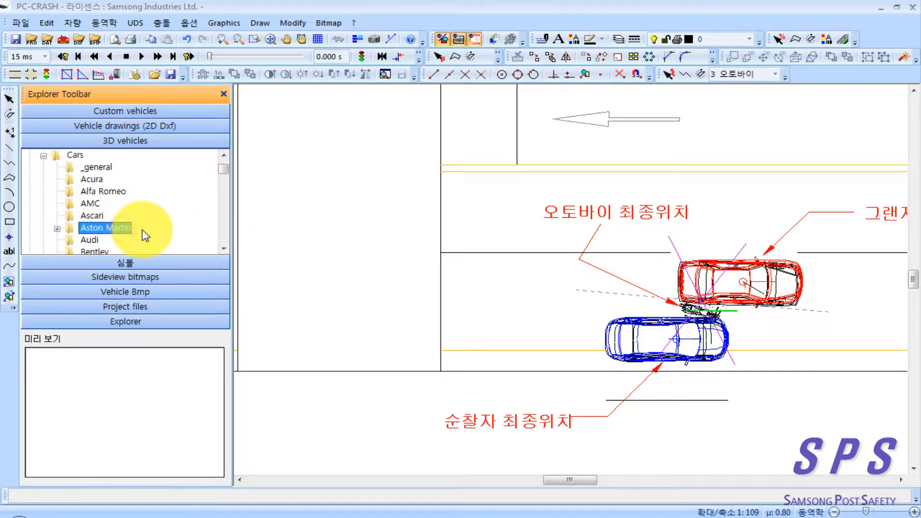
pyautogui.click(103, 209)
pyautogui.click(88, 193)
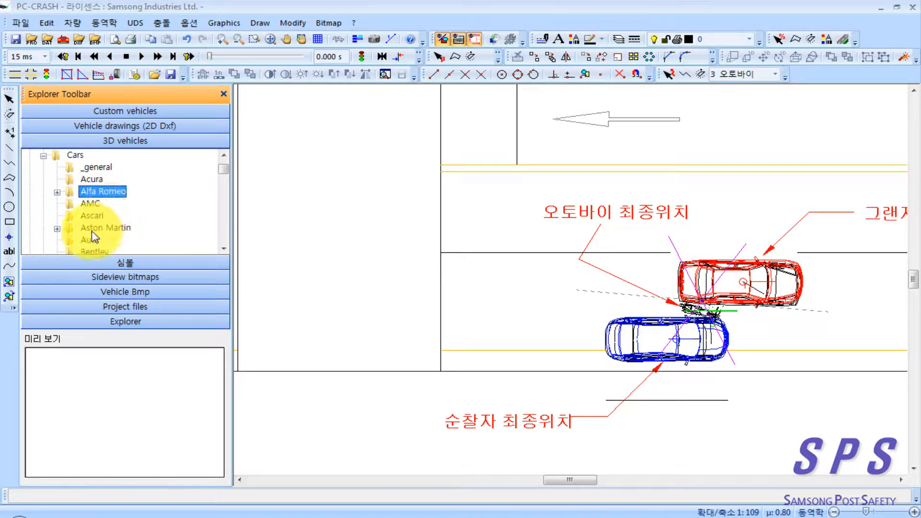
pyautogui.click(101, 228)
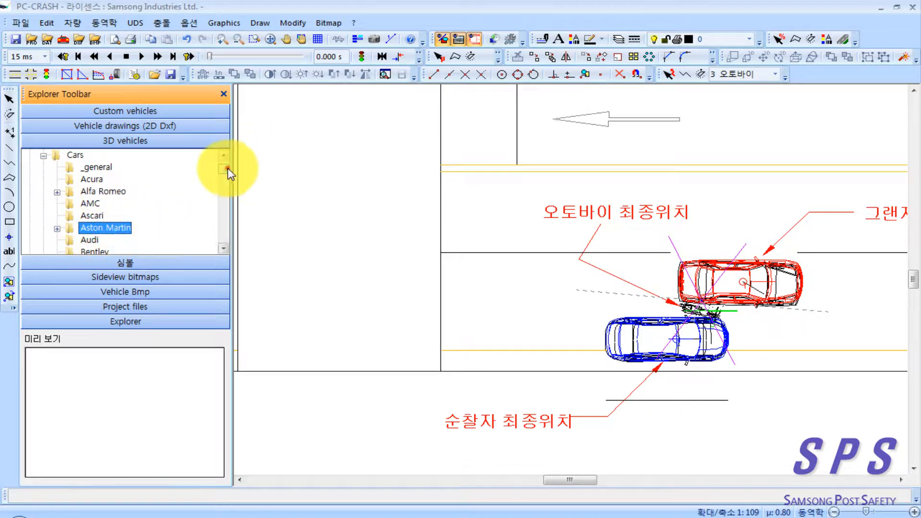
# Step: Assign the 3D model sonata_11r.enc from Hyundai's Sonata 2008 folder to the blue patrol car
pyautogui.moveTo(225, 168); pyautogui.dragTo(225, 187)
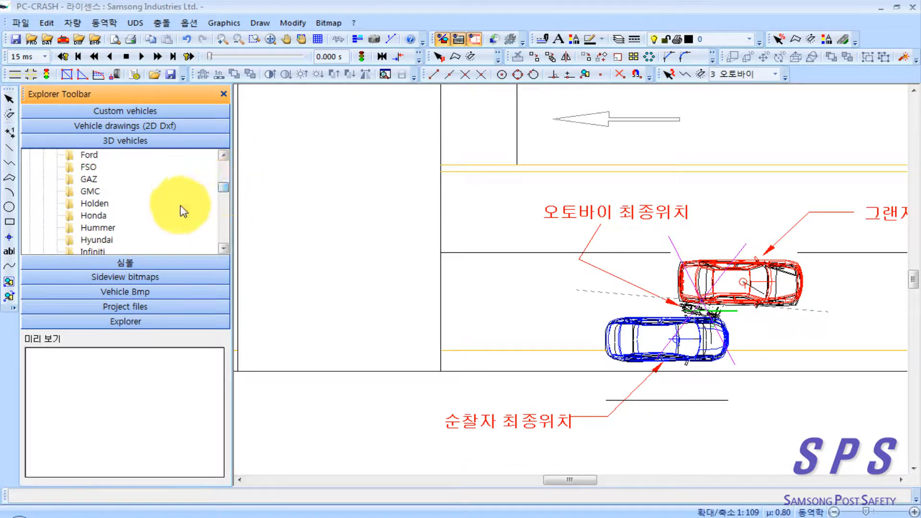
pyautogui.doubleClick(98, 240)
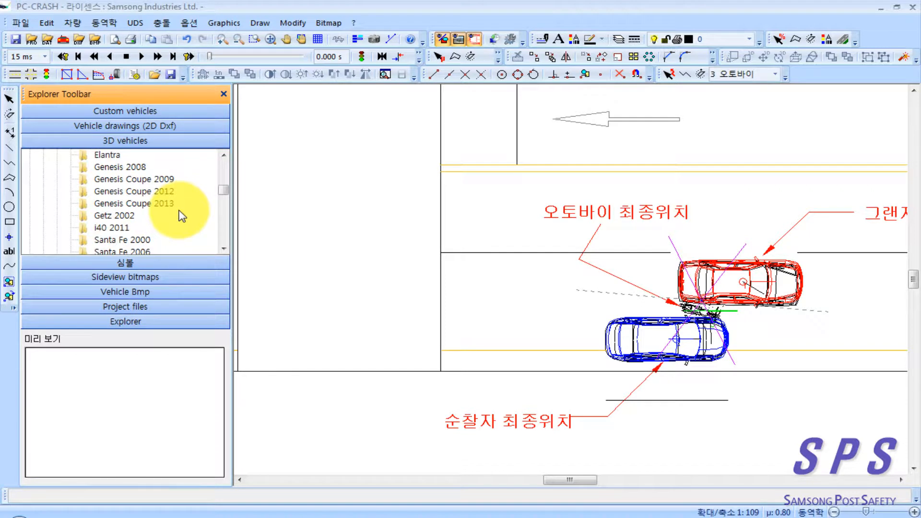
pyautogui.scroll(-1, 182, 214)
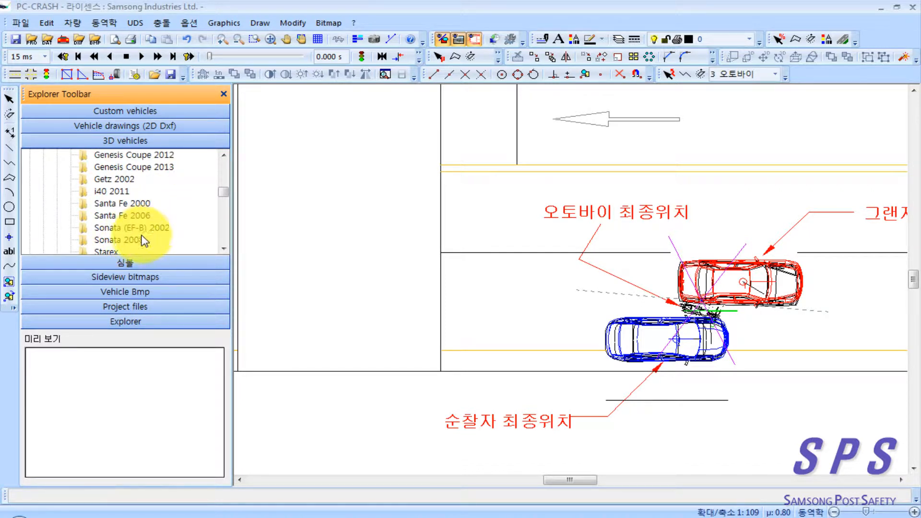
pyautogui.scroll(-1, 156, 235)
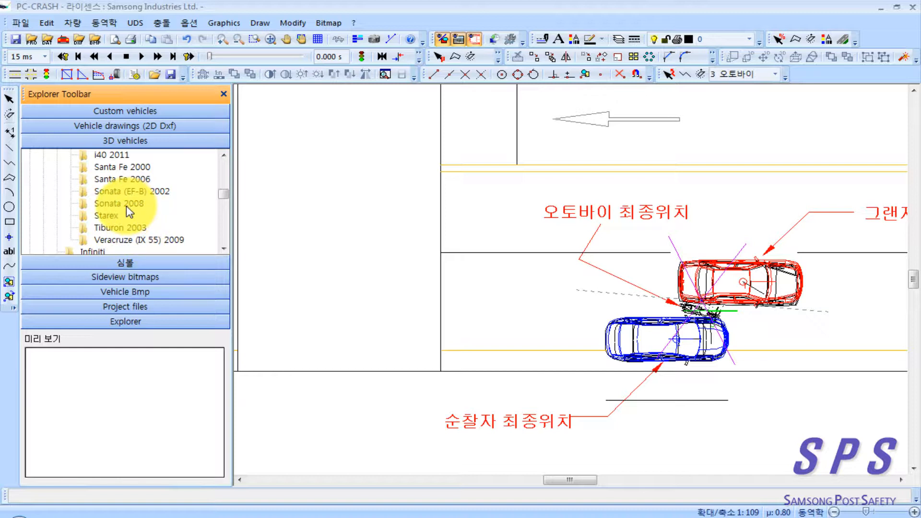
pyautogui.doubleClick(126, 205)
pyautogui.click(136, 228)
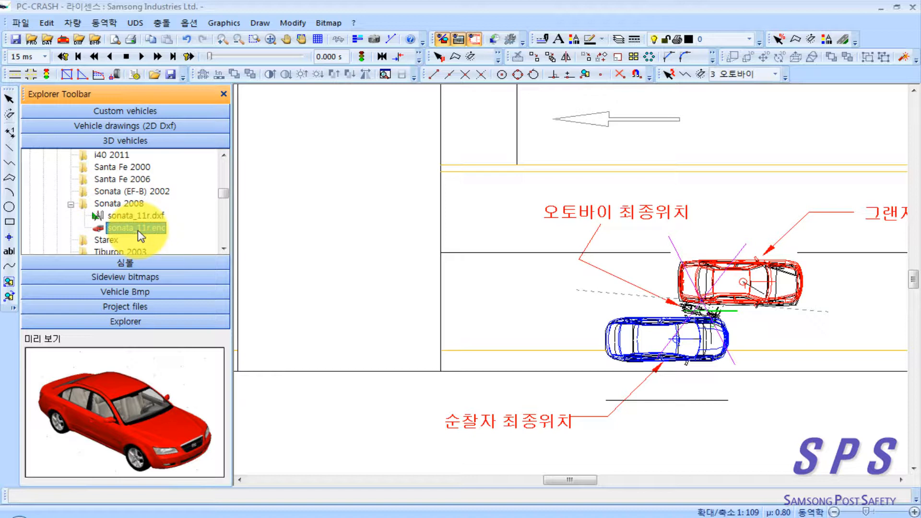
pyautogui.moveTo(136, 234); pyautogui.dragTo(682, 341)
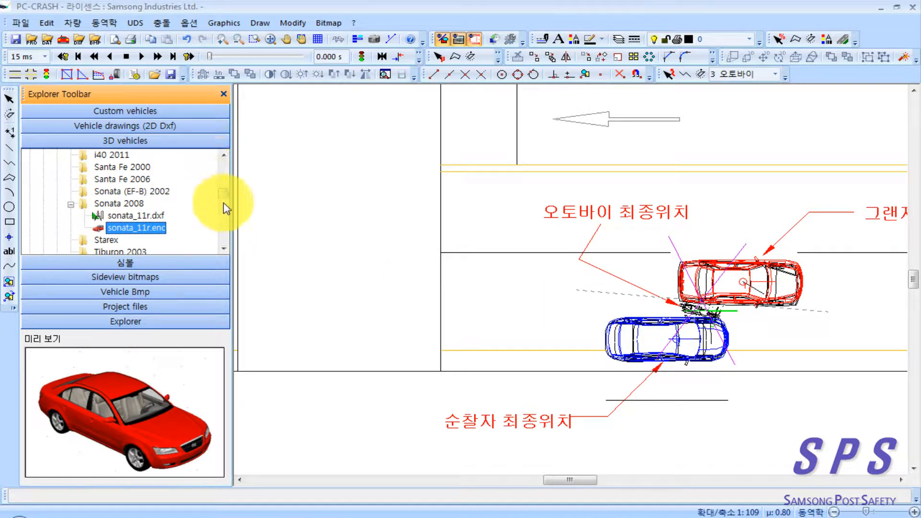
# Step: Look through the Hyundai models and assign sonata_11r.enc from Sonata 2008 to the red car as well
pyautogui.click(224, 248)
pyautogui.click(224, 248)
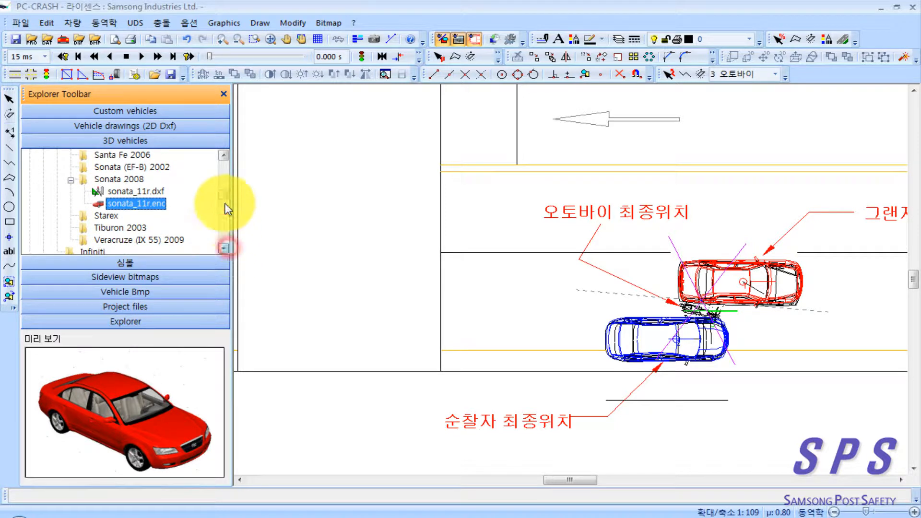
pyautogui.click(224, 156)
pyautogui.click(223, 156)
pyautogui.click(223, 155)
pyautogui.click(224, 154)
pyautogui.click(224, 155)
pyautogui.click(224, 154)
pyautogui.click(223, 154)
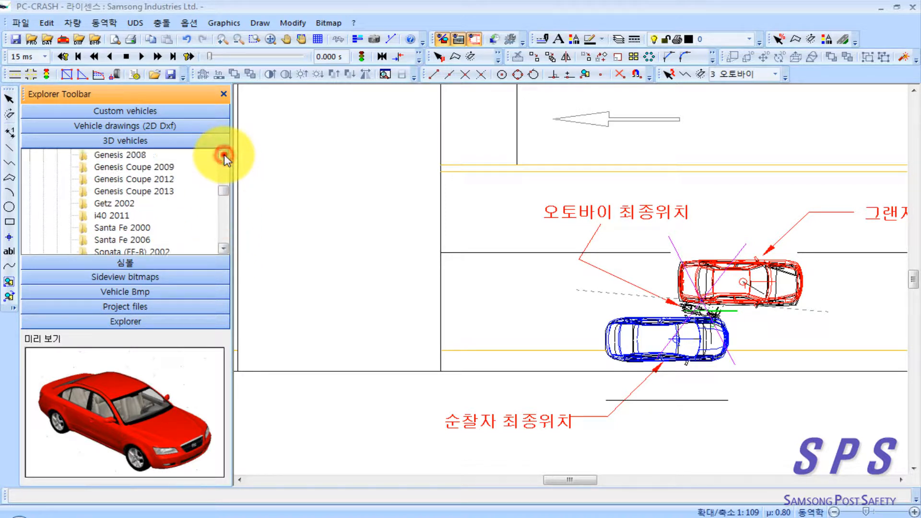
pyautogui.click(223, 155)
pyautogui.click(224, 154)
pyautogui.click(224, 154)
pyautogui.click(223, 155)
pyautogui.click(224, 154)
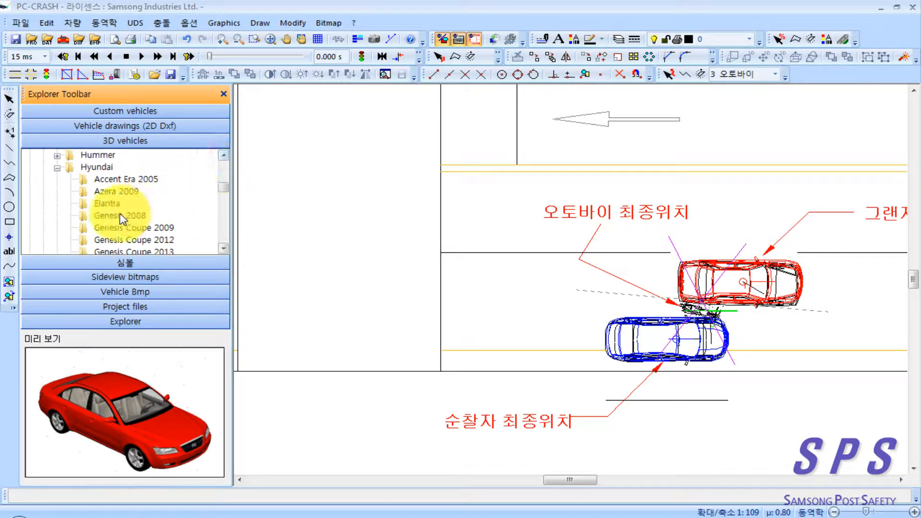
pyautogui.click(221, 247)
pyautogui.click(221, 247)
pyautogui.click(221, 247)
pyautogui.click(221, 248)
pyautogui.click(222, 248)
pyautogui.click(221, 248)
pyautogui.click(222, 247)
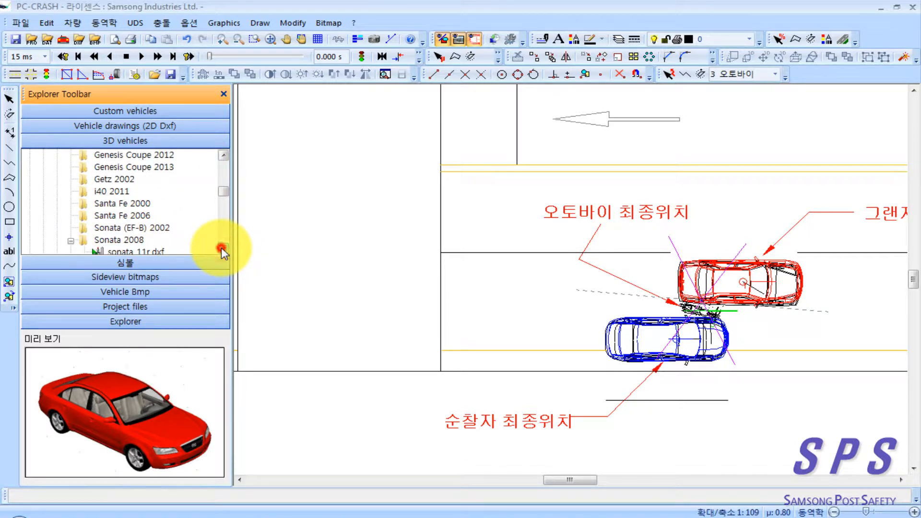
pyautogui.click(221, 248)
pyautogui.click(221, 248)
pyautogui.click(221, 247)
pyautogui.click(223, 249)
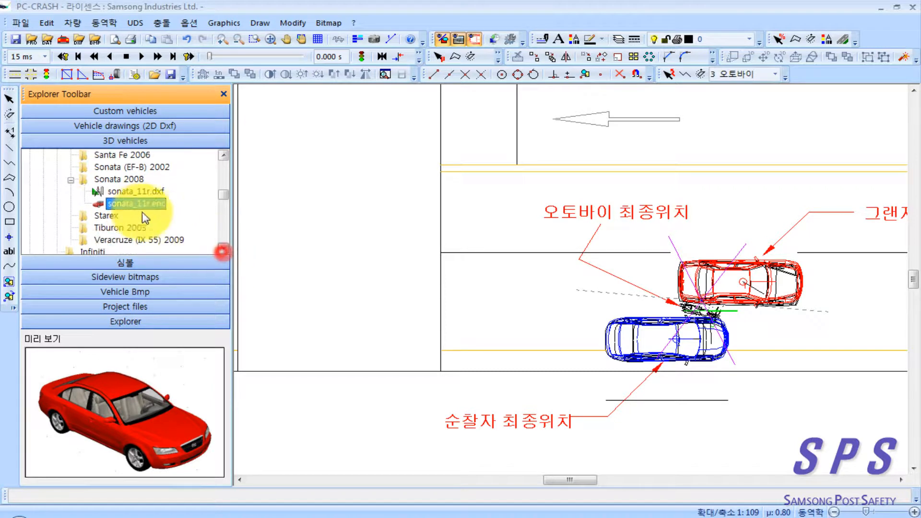
pyautogui.click(132, 204)
pyautogui.moveTo(130, 203); pyautogui.dragTo(746, 287)
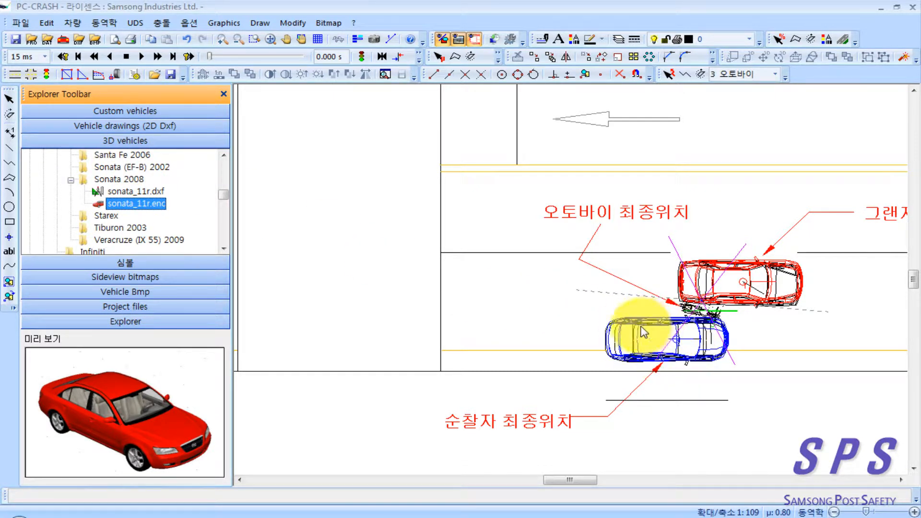
# Step: Show the 3D camera in the plan and place it behind the vehicles' final positions, in the side road crossing
pyautogui.middleClick(541, 343)
pyautogui.moveTo(540, 342); pyautogui.dragTo(426, 347)
pyautogui.scroll(-1, 551, 348)
pyautogui.moveTo(552, 358); pyautogui.dragTo(514, 298)
pyautogui.scroll(-1, 499, 329)
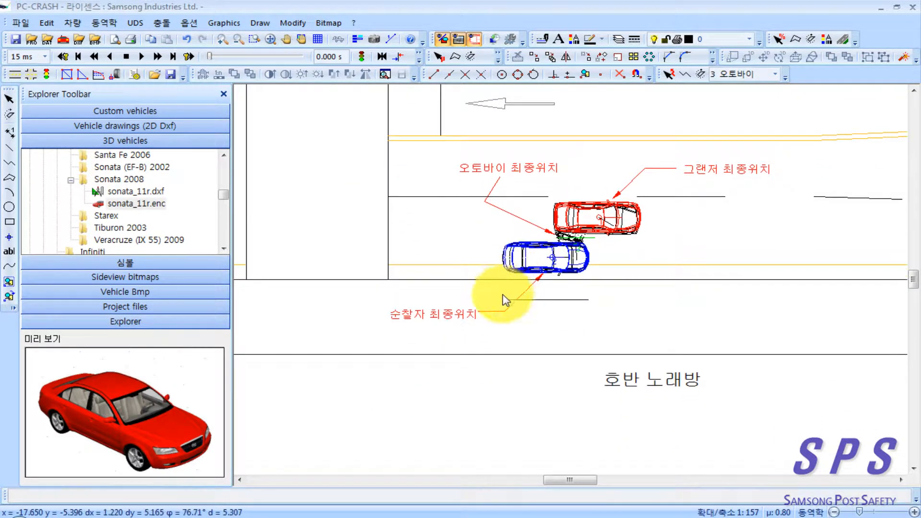
pyautogui.click(374, 38)
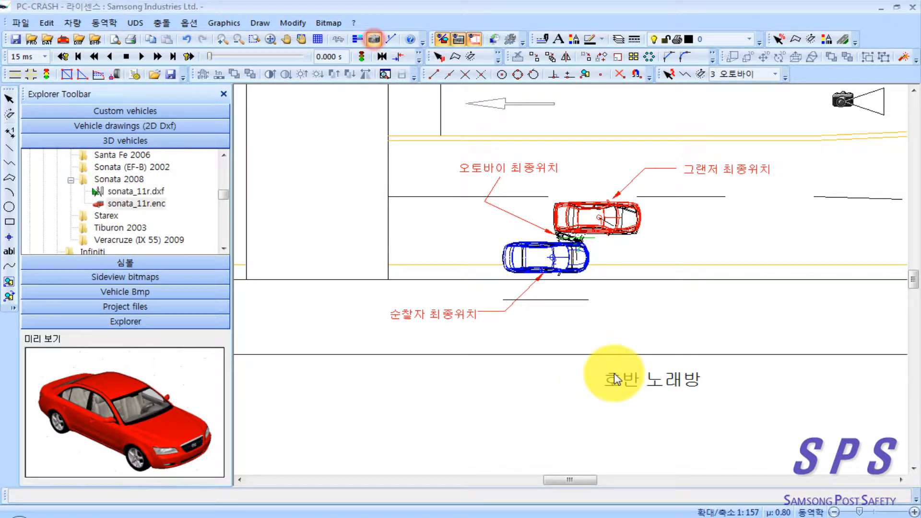
pyautogui.click(336, 255)
pyautogui.moveTo(331, 254); pyautogui.dragTo(276, 237)
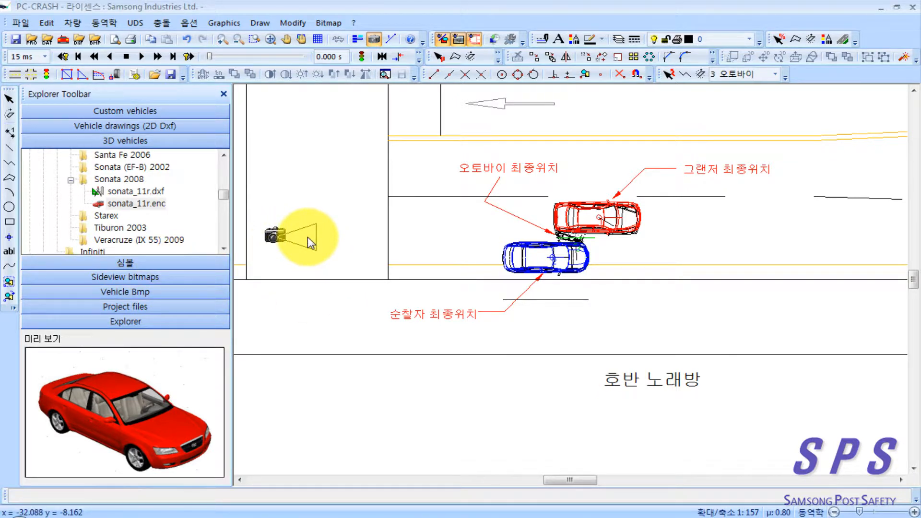
# Step: Collapse the Cars folder, open Motorbikes and preview the Aprilia Scarabeo 50cc 2003 with driver model
pyautogui.moveTo(223, 192); pyautogui.dragTo(224, 157)
pyautogui.click(43, 204)
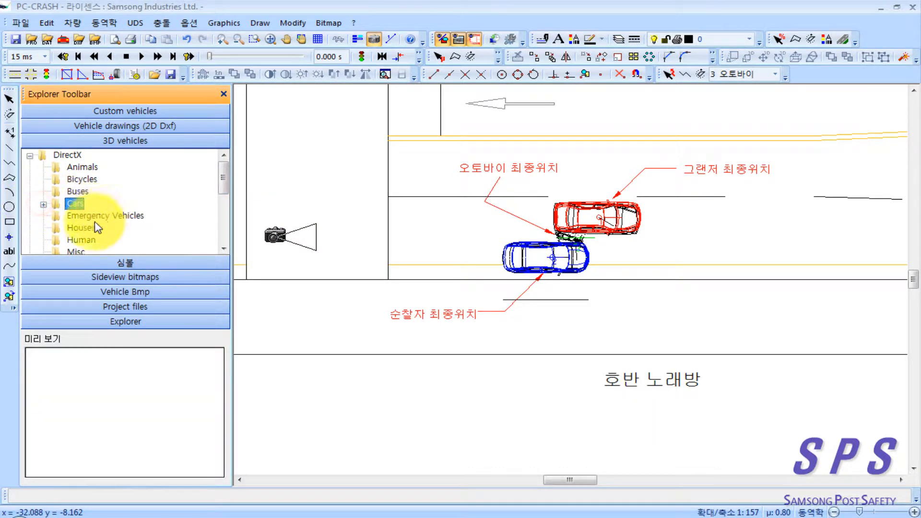
pyautogui.click(223, 248)
pyautogui.click(223, 248)
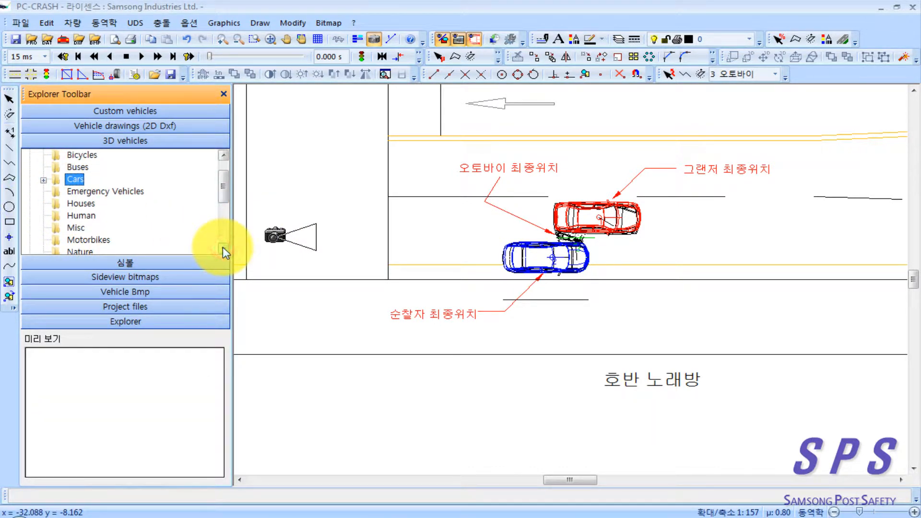
pyautogui.doubleClick(96, 240)
pyautogui.doubleClick(108, 205)
pyautogui.click(102, 216)
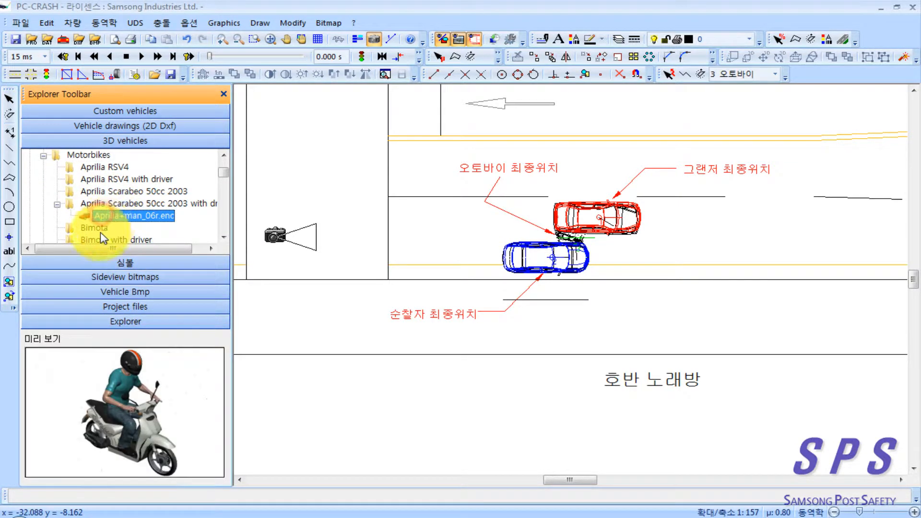
# Step: Assign the Bimota with driver model Bimota+Biker_02r.enc to the motorcycle at its starting position
pyautogui.doubleClick(101, 238)
pyautogui.click(103, 228)
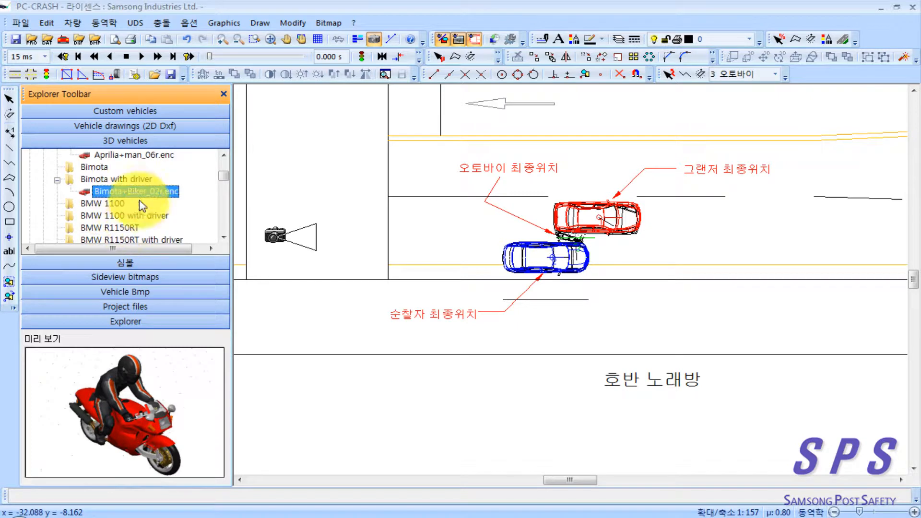
pyautogui.scroll(2, 135, 199)
pyautogui.scroll(-1, 139, 221)
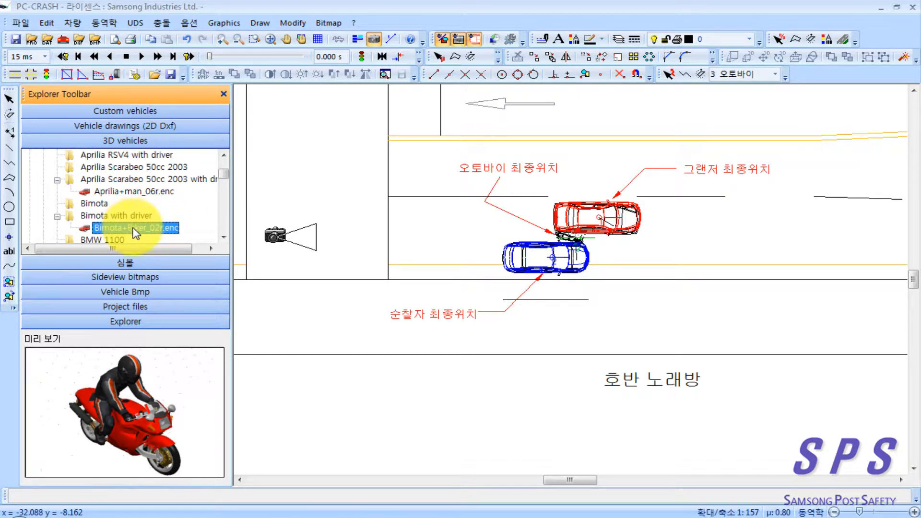
pyautogui.moveTo(409, 187); pyautogui.dragTo(692, 176)
pyautogui.moveTo(422, 171); pyautogui.dragTo(568, 192)
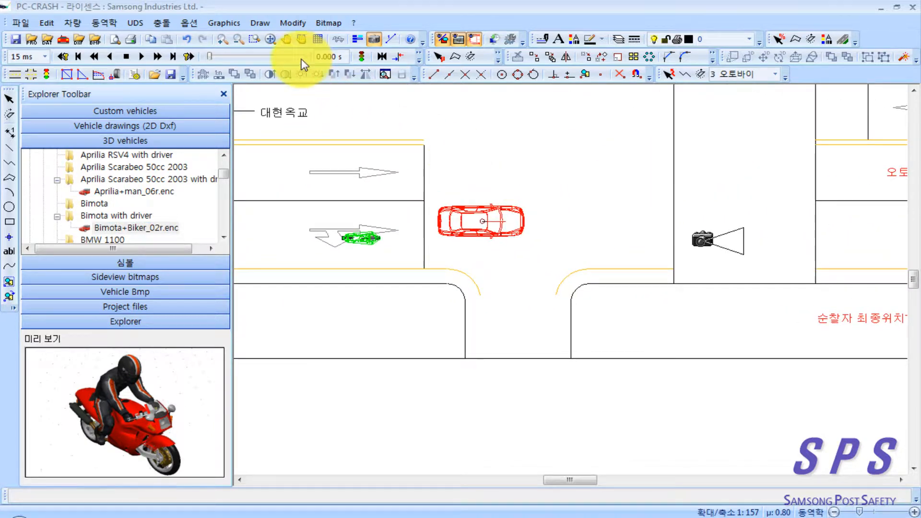
pyautogui.click(189, 57)
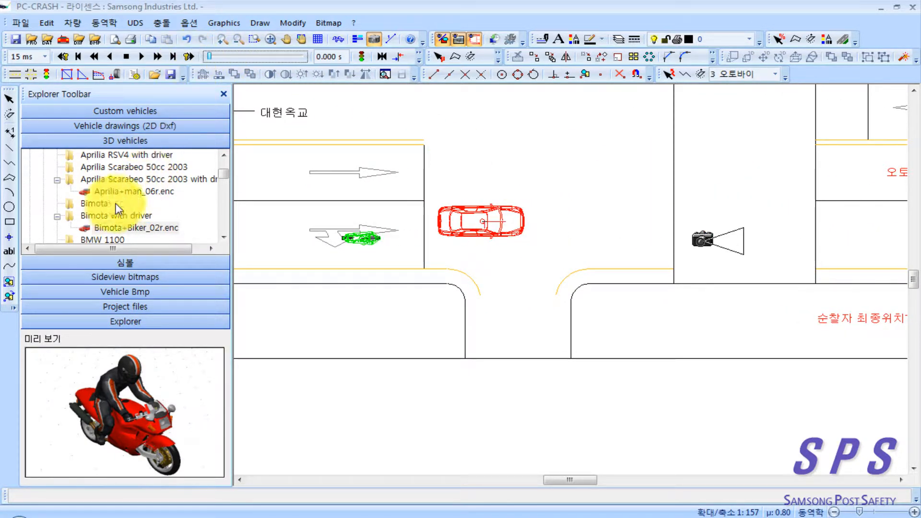
pyautogui.click(127, 191)
pyautogui.click(120, 229)
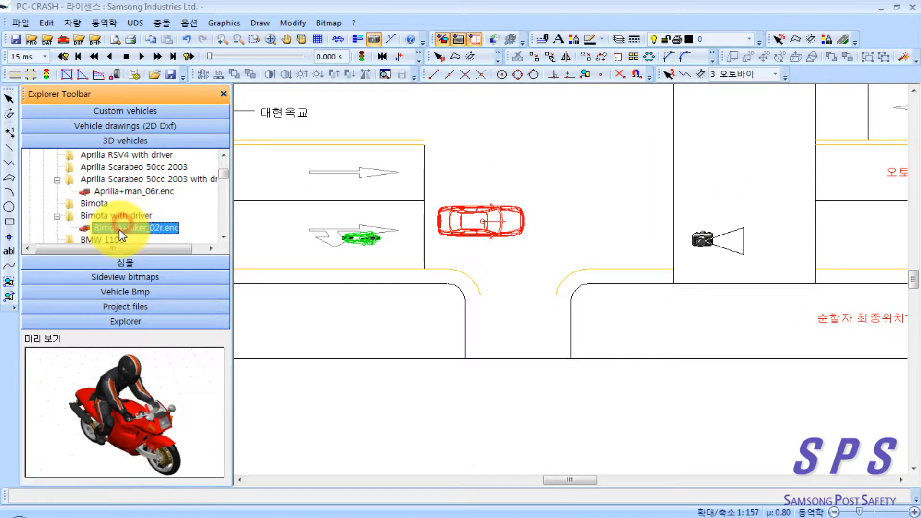
pyautogui.moveTo(119, 229); pyautogui.dragTo(362, 238)
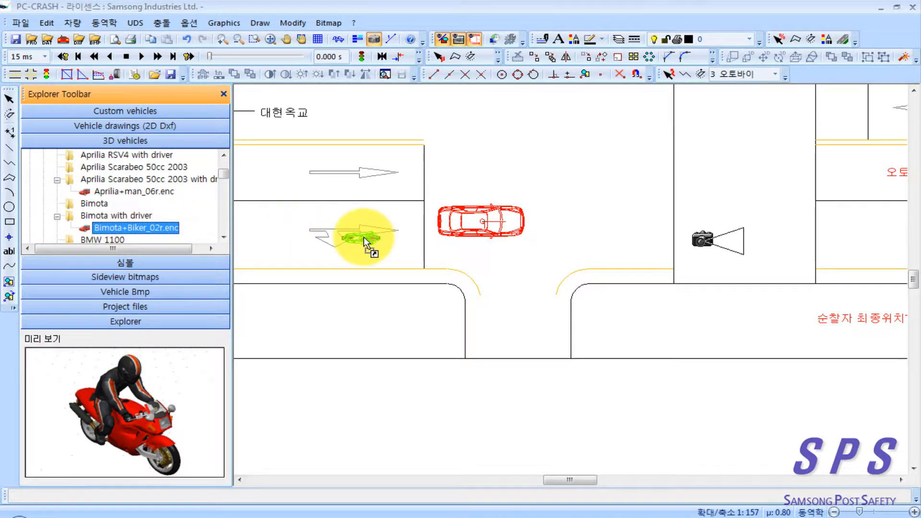
pyautogui.moveTo(363, 236); pyautogui.dragTo(364, 237)
# Step: Move the 3D camera to just ahead of the red car's starting position and aim it along the road towards the final positions
pyautogui.moveTo(493, 290); pyautogui.dragTo(401, 295)
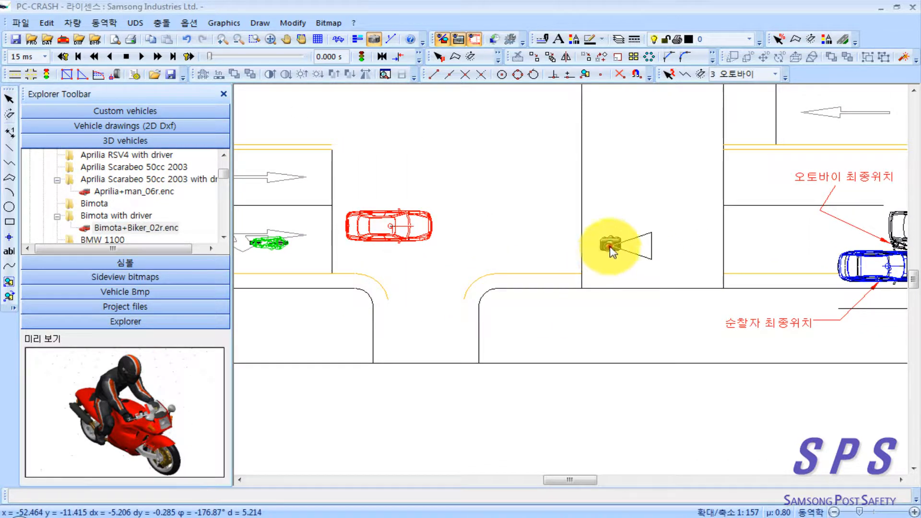
pyautogui.moveTo(610, 246); pyautogui.dragTo(457, 258)
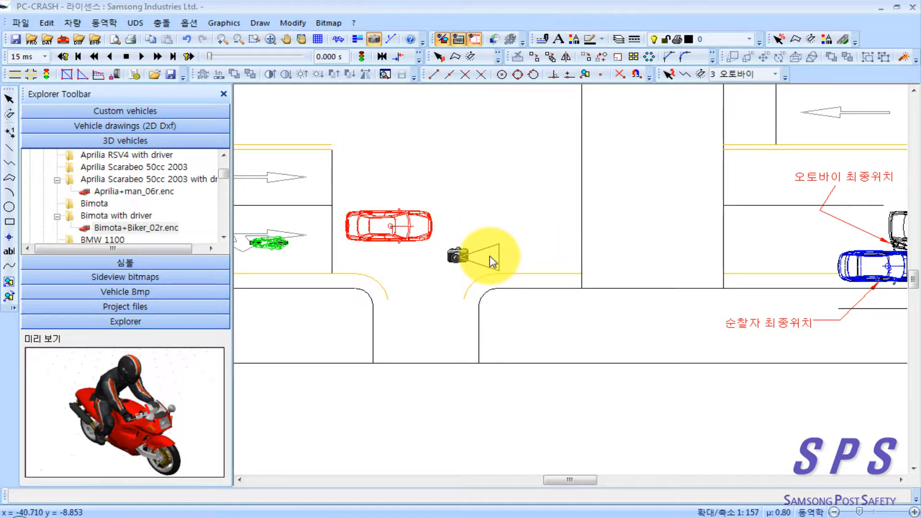
pyautogui.moveTo(484, 254)
pyautogui.mouseDown()
pyautogui.moveTo(492, 276)
pyautogui.moveTo(500, 255)
pyautogui.mouseUp()
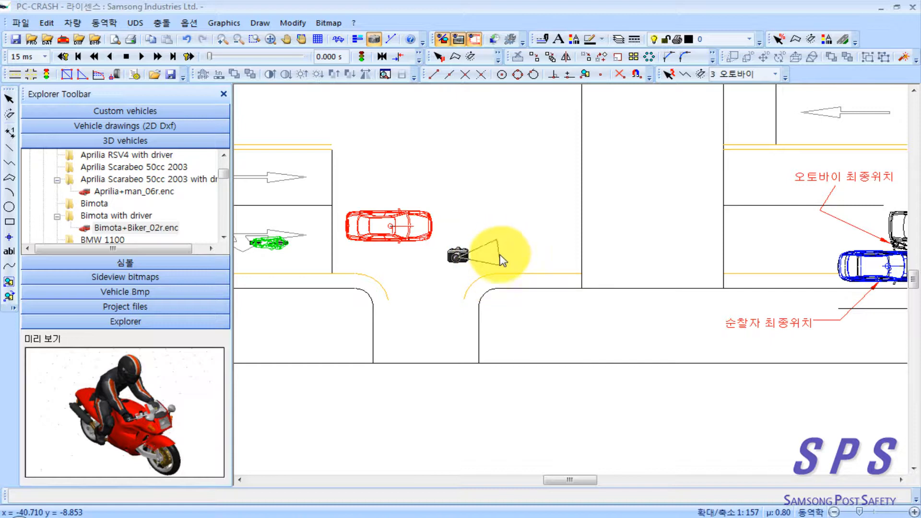
# Step: Open the 3D visualisation window, maximise it and play the accident animation
pyautogui.doubleClick(493, 261)
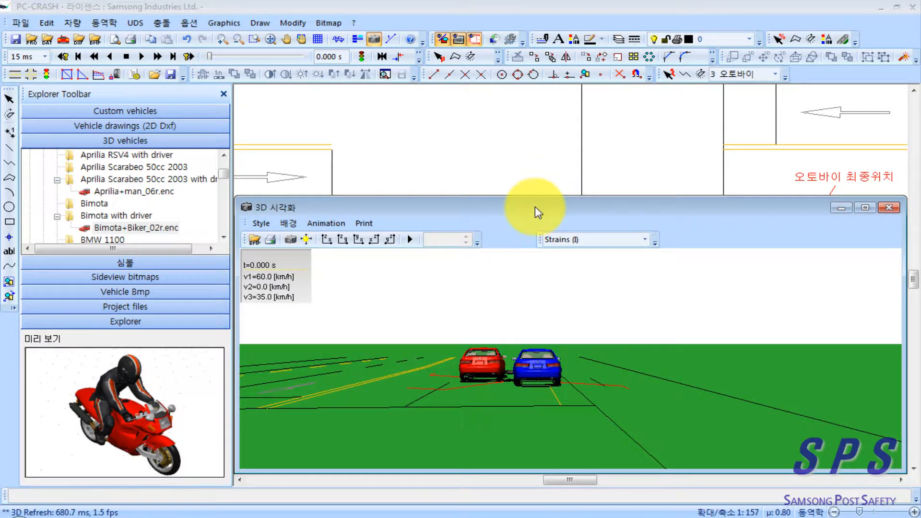
pyautogui.doubleClick(539, 213)
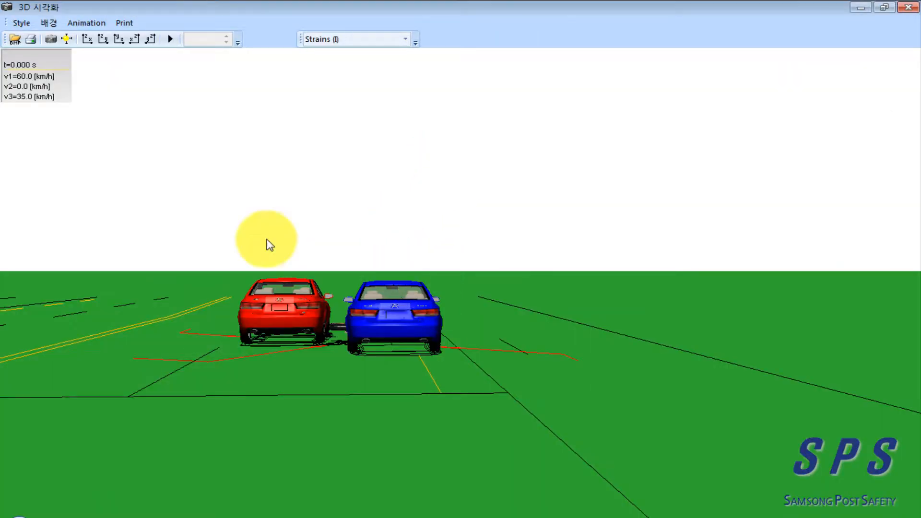
pyautogui.click(169, 39)
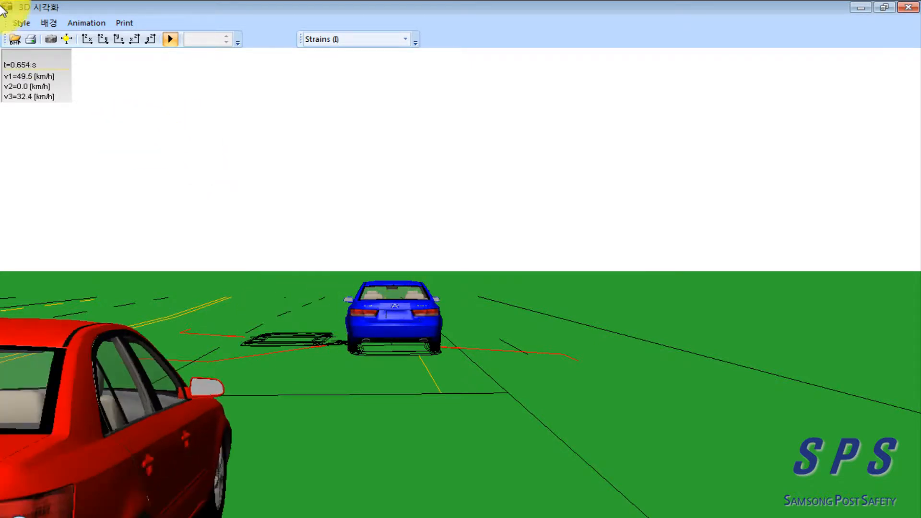
# Step: In the 3D display options, set the relative camera position to vehicle 3 오토바이 and enable the driver view (운전자 보기)
pyautogui.click(21, 23)
pyautogui.click(41, 72)
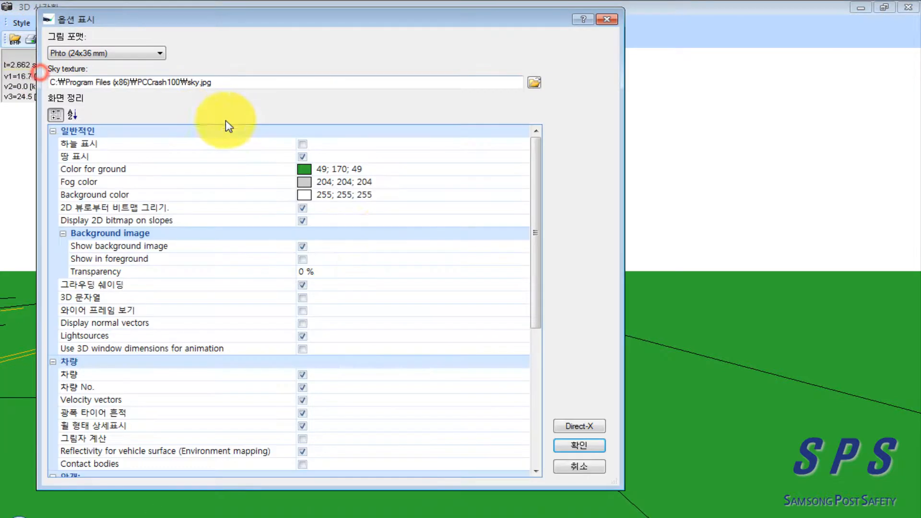
pyautogui.moveTo(537, 300); pyautogui.dragTo(547, 430)
pyautogui.click(349, 323)
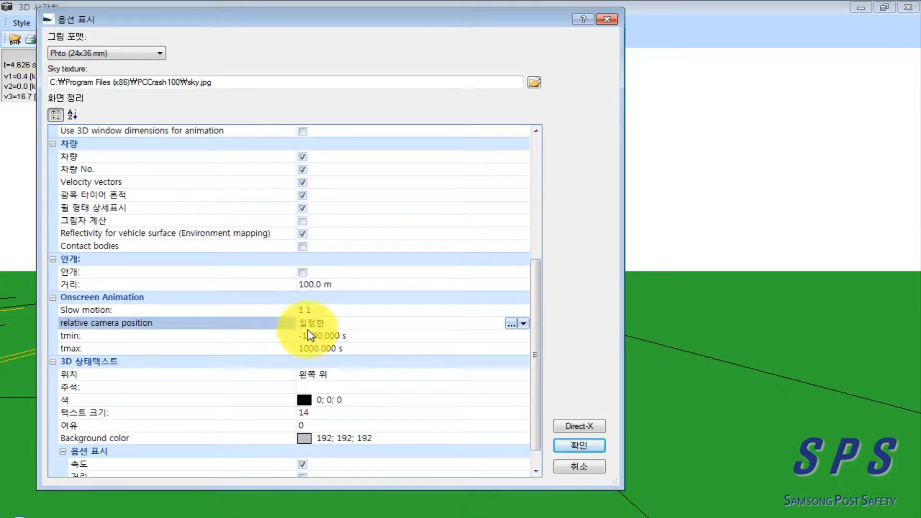
pyautogui.click(511, 324)
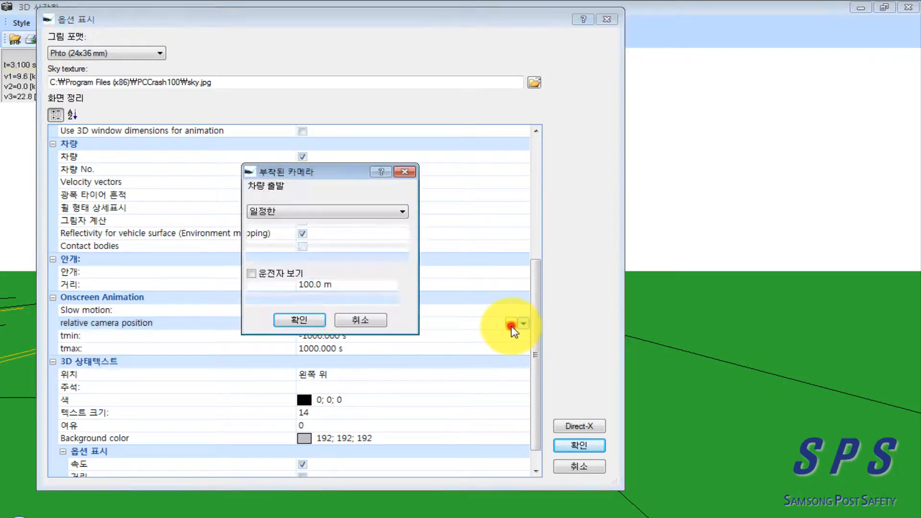
pyautogui.click(310, 216)
pyautogui.click(307, 248)
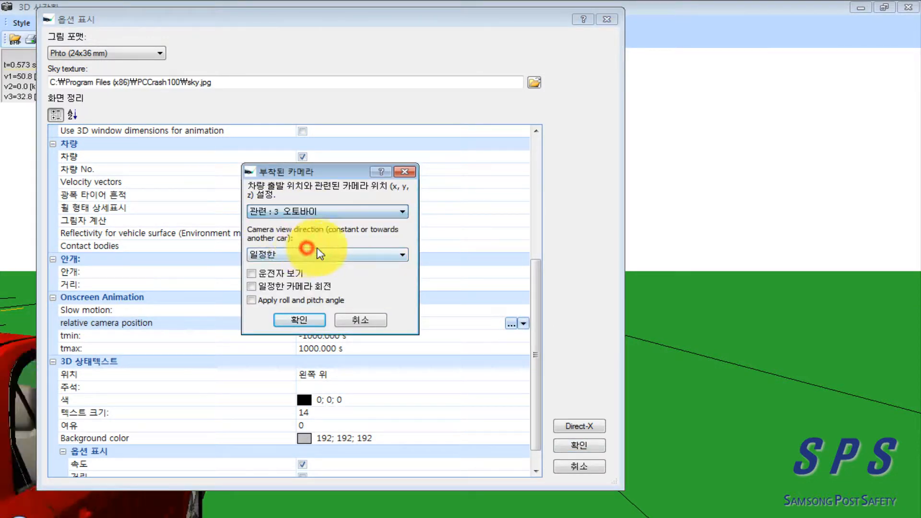
pyautogui.click(251, 273)
pyautogui.click(297, 319)
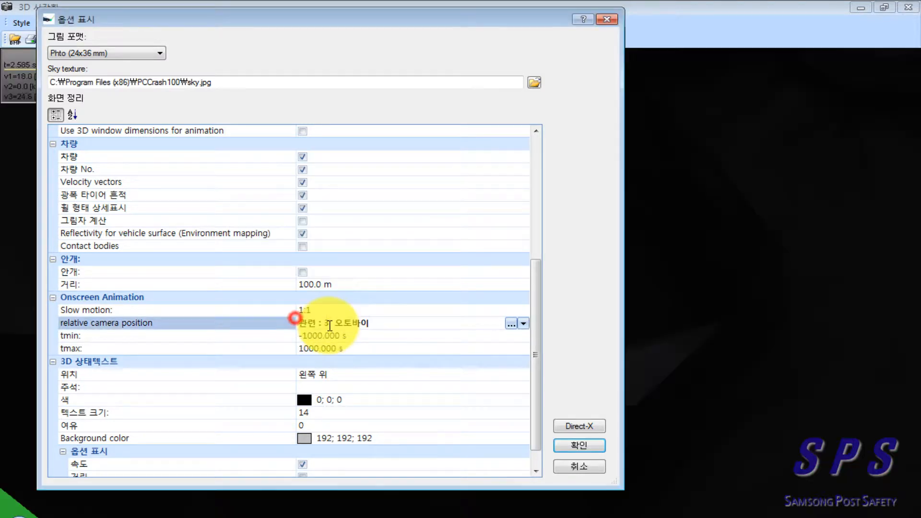
pyautogui.click(569, 446)
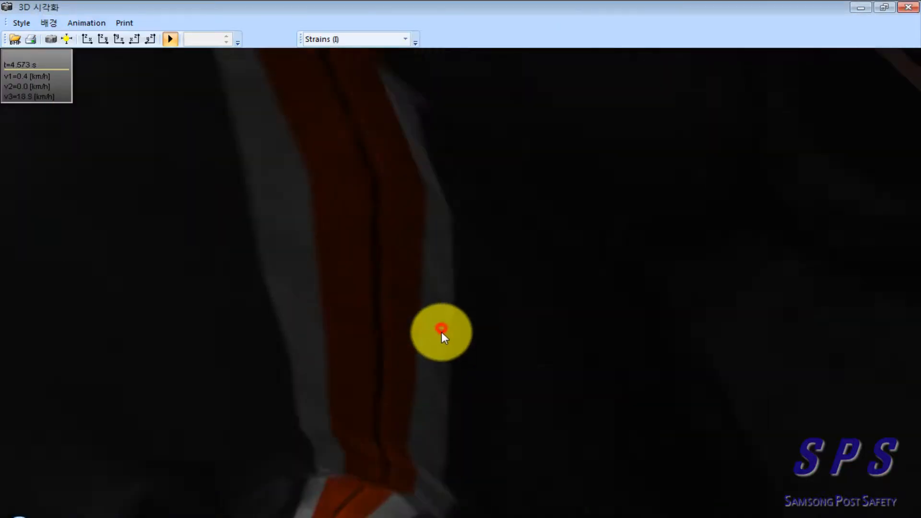
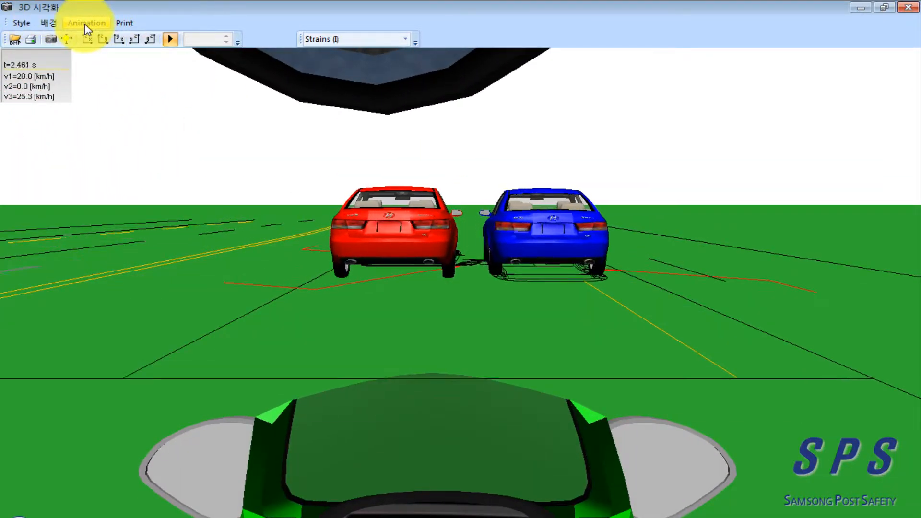
# Step: Start an animation render to an AVI file named 그랜저 진술사항 in the case_06 folder
pyautogui.click(85, 24)
pyautogui.click(118, 39)
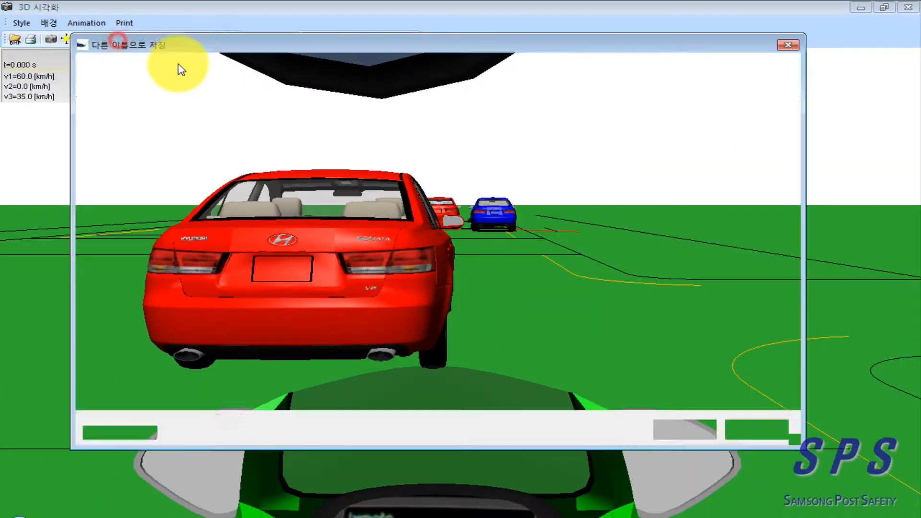
pyautogui.click(301, 206)
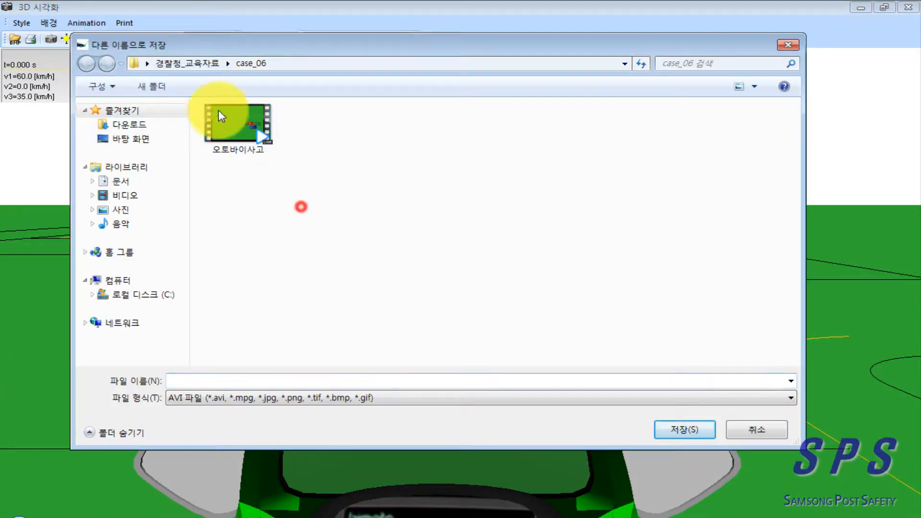
pyautogui.click(321, 208)
pyautogui.click(331, 225)
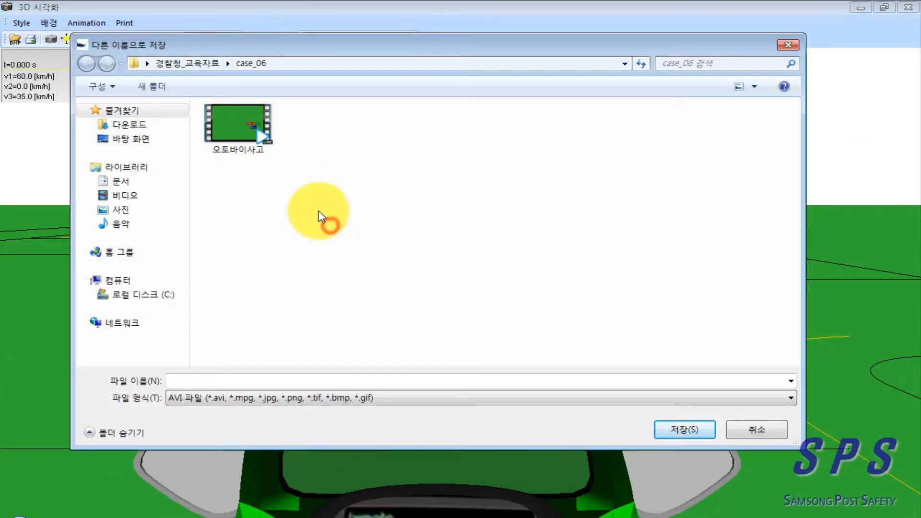
pyautogui.click(220, 380)
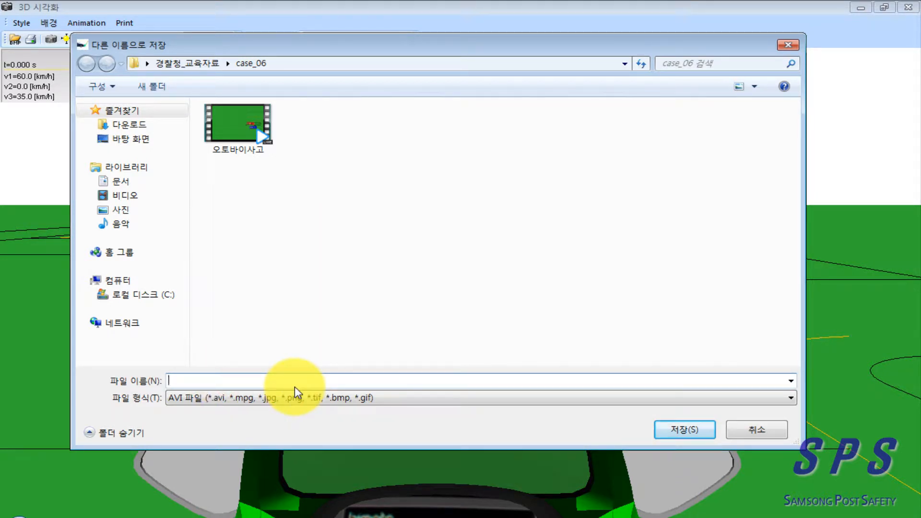
pyautogui.write('rmf')
pyautogui.press('BackSpace')
pyautogui.press('BackSpace')
pyautogui.press('BackSpace')
pyautogui.press('Hangul')
pyautogui.write('그랜저 지')
pyautogui.write('ㄴ술사하')
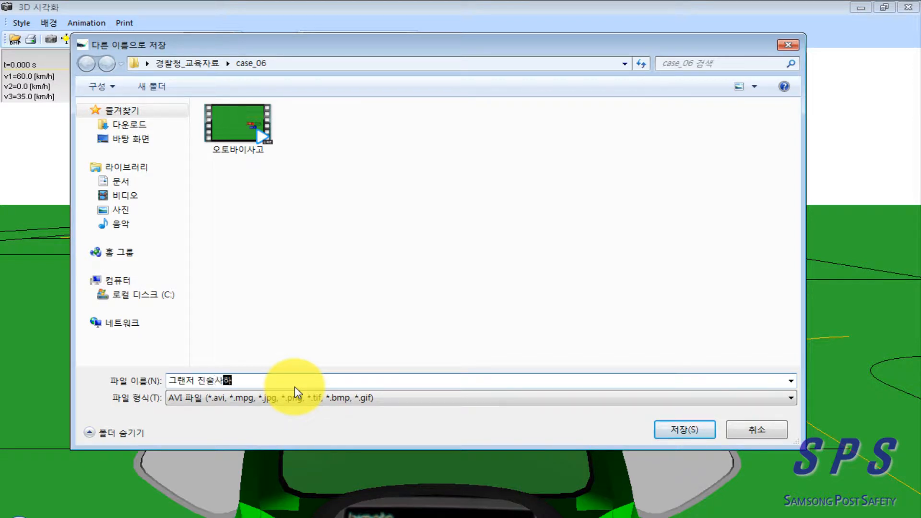
pyautogui.write('ㅇ')
pyautogui.click(683, 431)
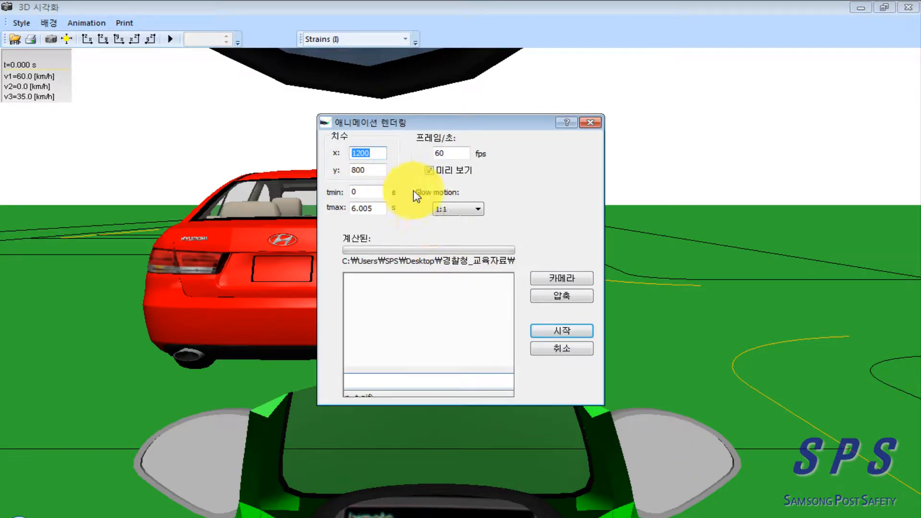
# Step: Set the slow motion ratio of the animation rendering to 2:1
pyautogui.click(434, 171)
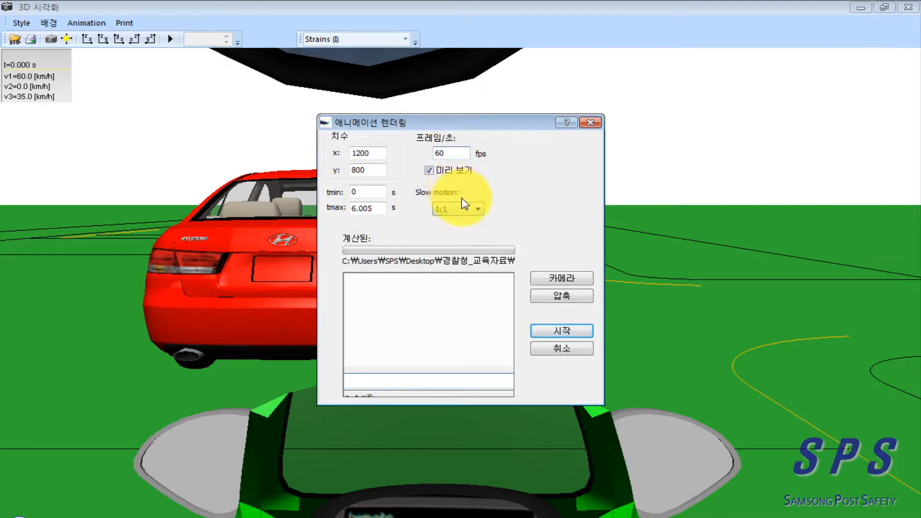
pyautogui.click(463, 229)
pyautogui.click(531, 230)
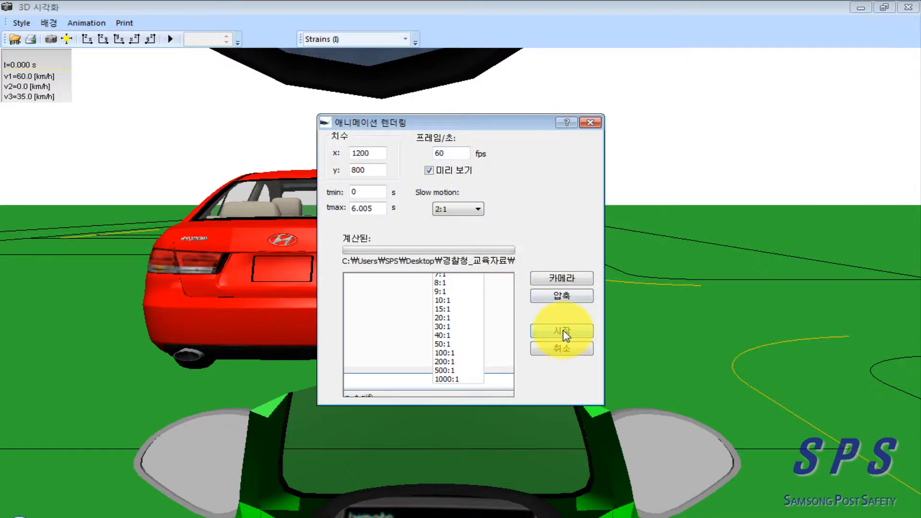
# Step: Choose Xvid MPEG-4 Codec as the video compression for the rendering
pyautogui.click(561, 297)
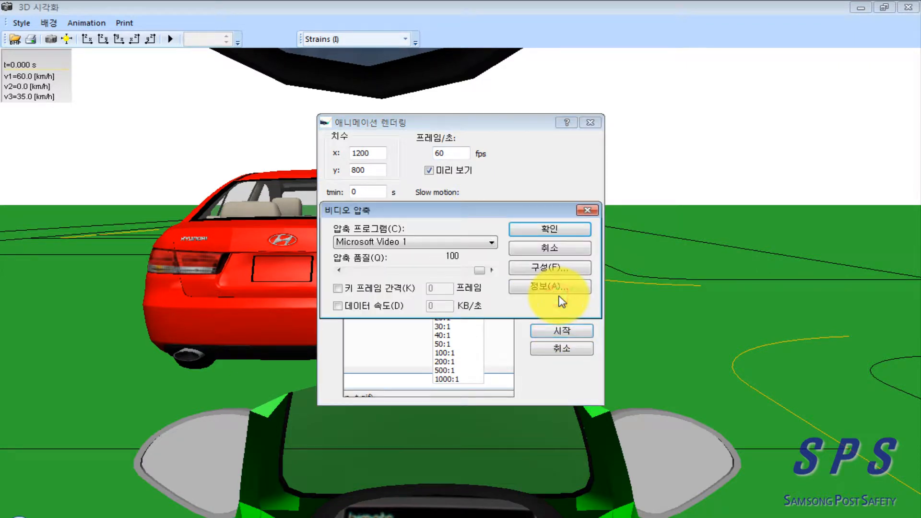
pyautogui.click(493, 243)
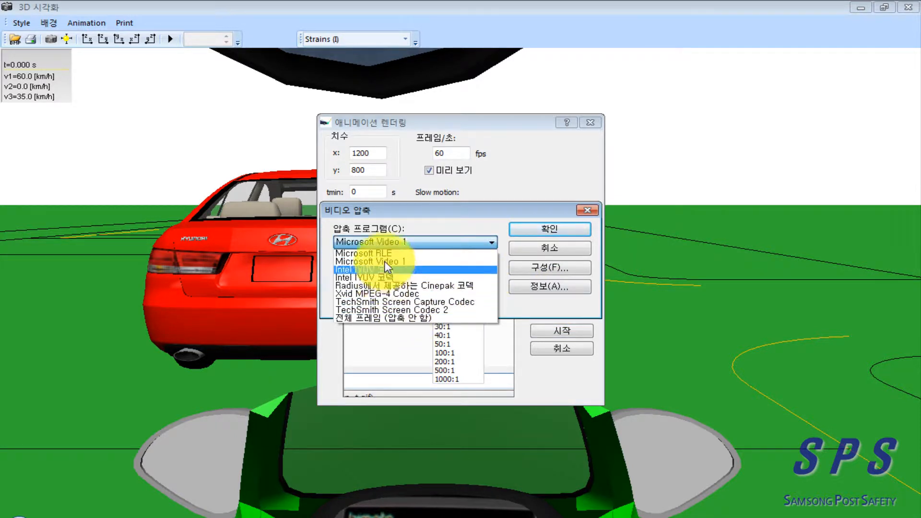
pyautogui.click(389, 294)
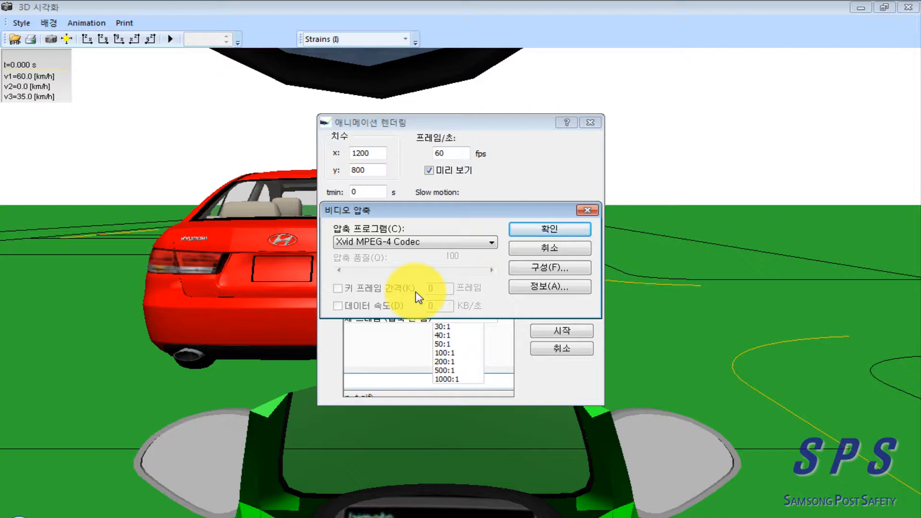
pyautogui.click(487, 244)
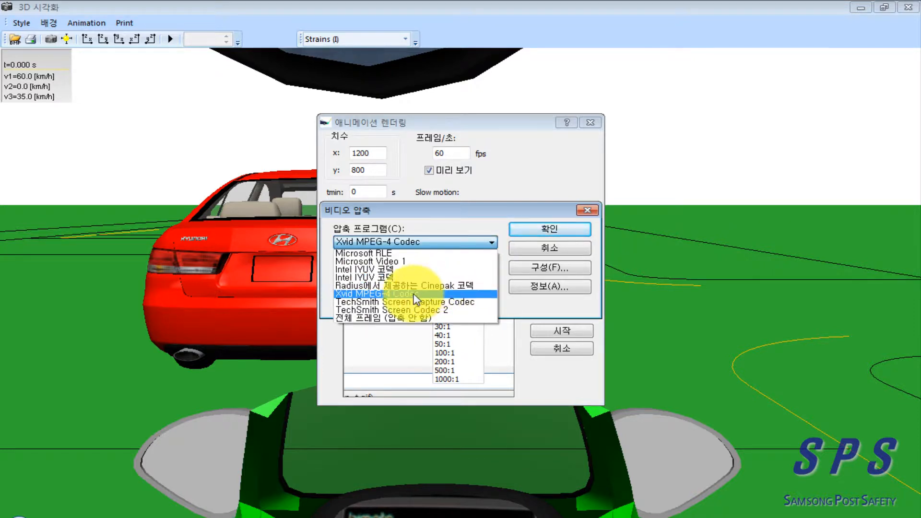
pyautogui.click(408, 297)
pyautogui.click(542, 231)
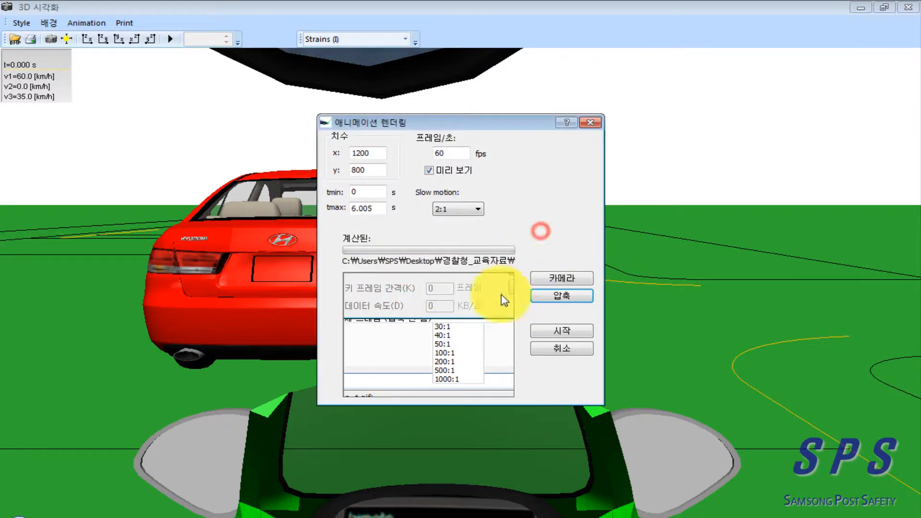
# Step: Try to render the animation with the Xvid status window moved aside, and close the stopped program
pyautogui.click(556, 331)
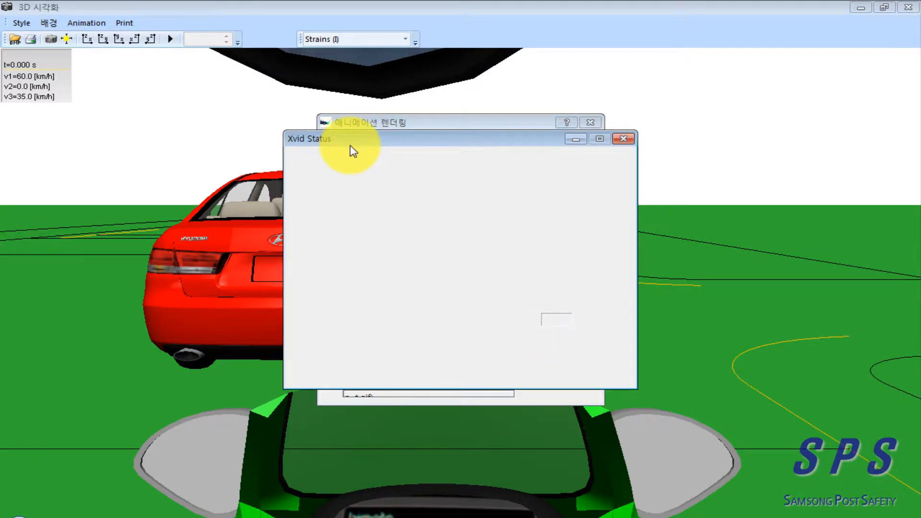
pyautogui.moveTo(366, 149); pyautogui.dragTo(644, 125)
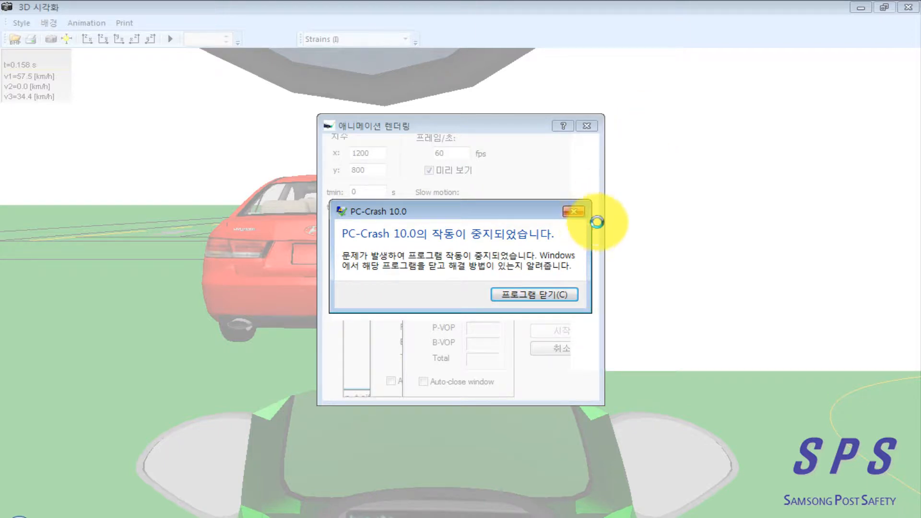
pyautogui.click(532, 294)
pyautogui.click(377, 301)
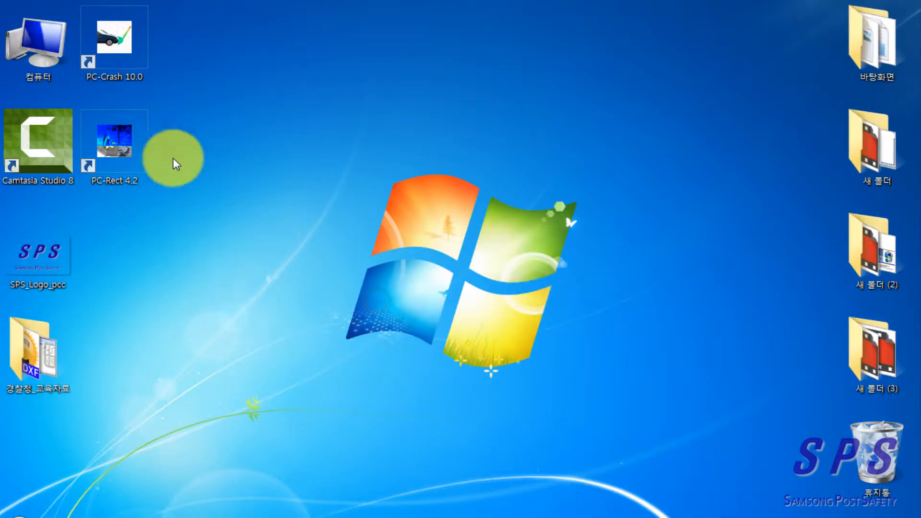
# Step: Restart PC-Crash with the accident project, dismiss the collision simulation dialog and return the simulation to 0.000 s
pyautogui.click(292, 178)
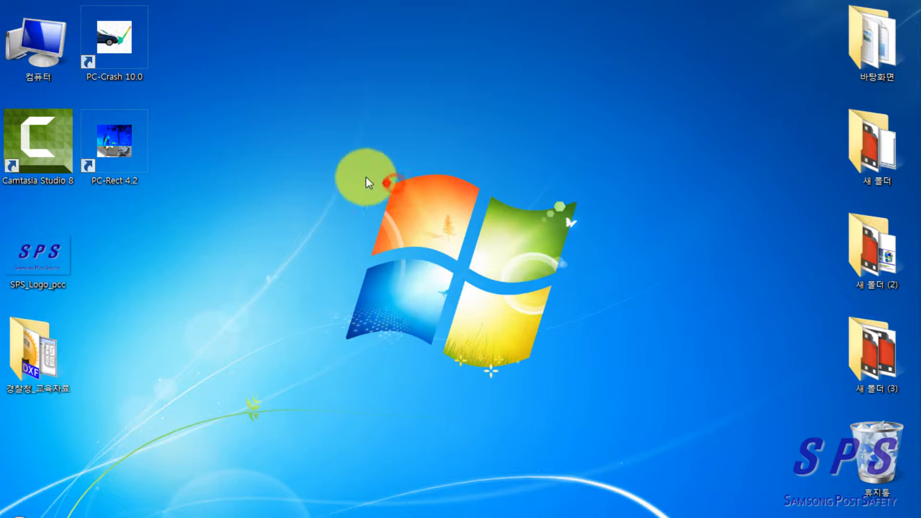
pyautogui.doubleClick(124, 44)
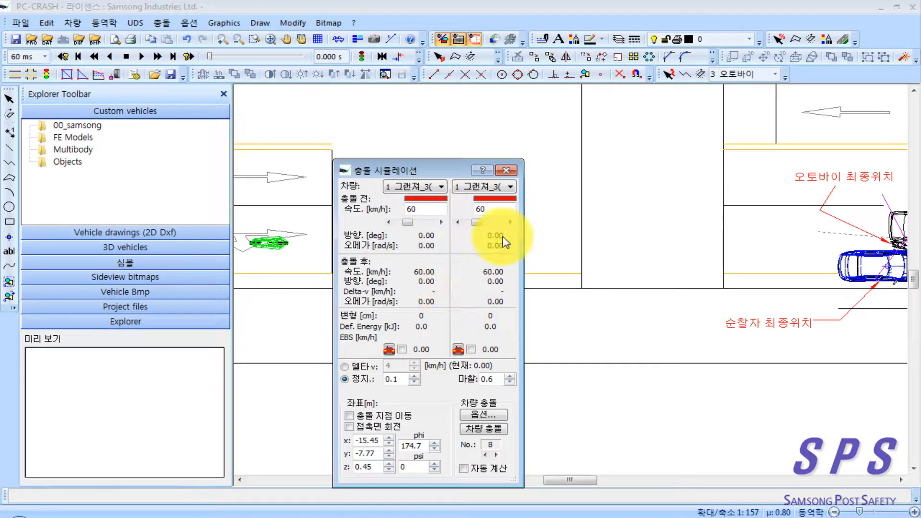
pyautogui.click(506, 171)
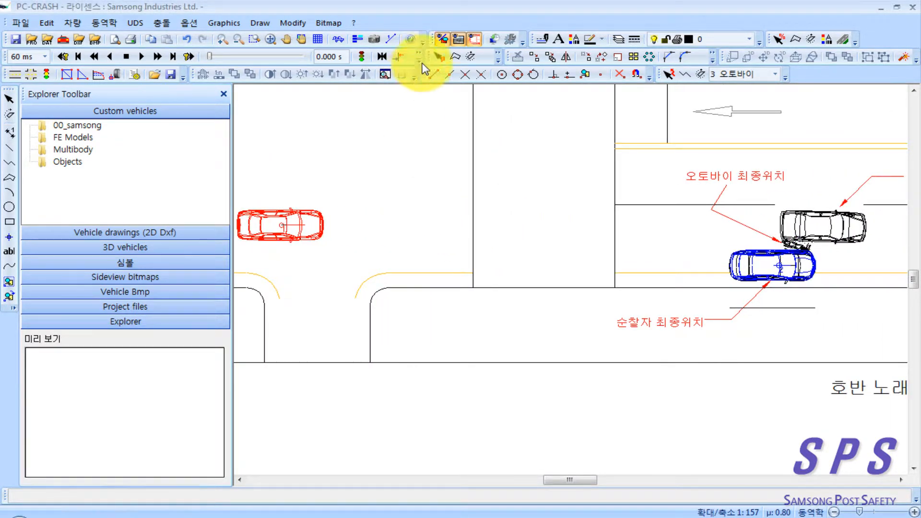
pyautogui.click(261, 57)
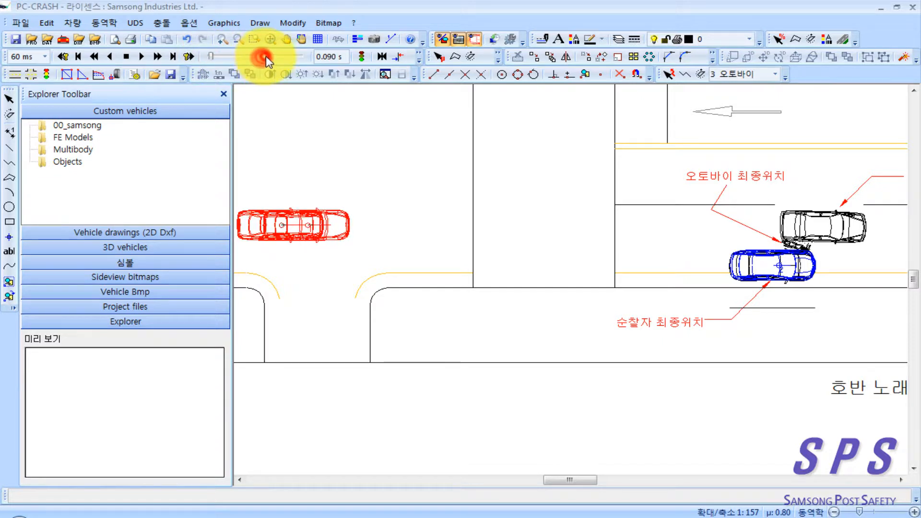
pyautogui.moveTo(214, 62)
pyautogui.mouseDown()
pyautogui.moveTo(297, 54)
pyautogui.moveTo(197, 66)
pyautogui.mouseUp()
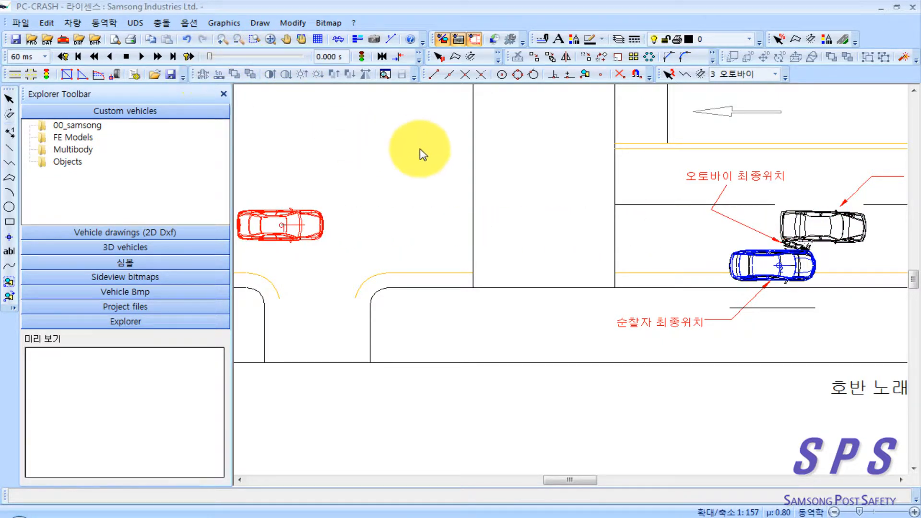
# Step: Place the 3D camera ahead of the red car in the adjacent lane, aimed along the road, and open the 3D visualisation
pyautogui.click(375, 41)
pyautogui.moveTo(372, 170); pyautogui.dragTo(404, 179)
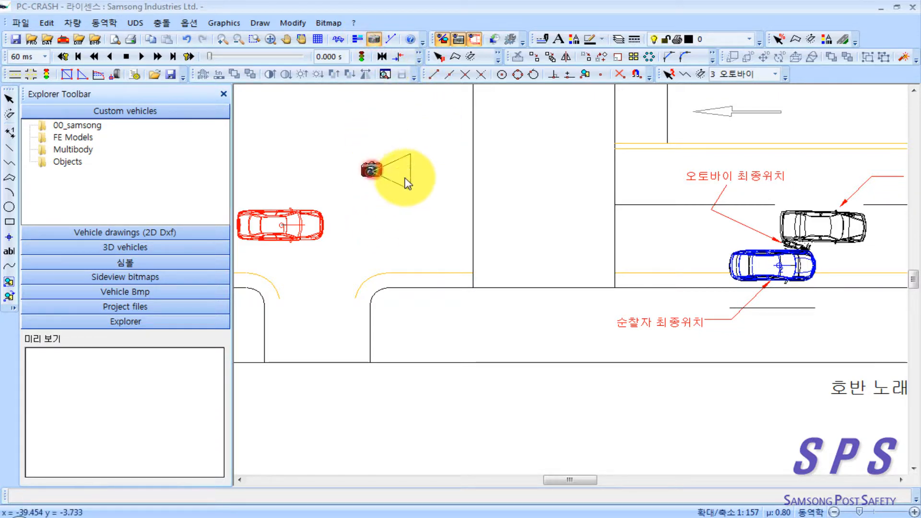
pyautogui.moveTo(448, 210); pyautogui.dragTo(72, 1)
# Step: Check the relative camera position of the onscreen animation in the 3D display options and accept them
pyautogui.click(20, 24)
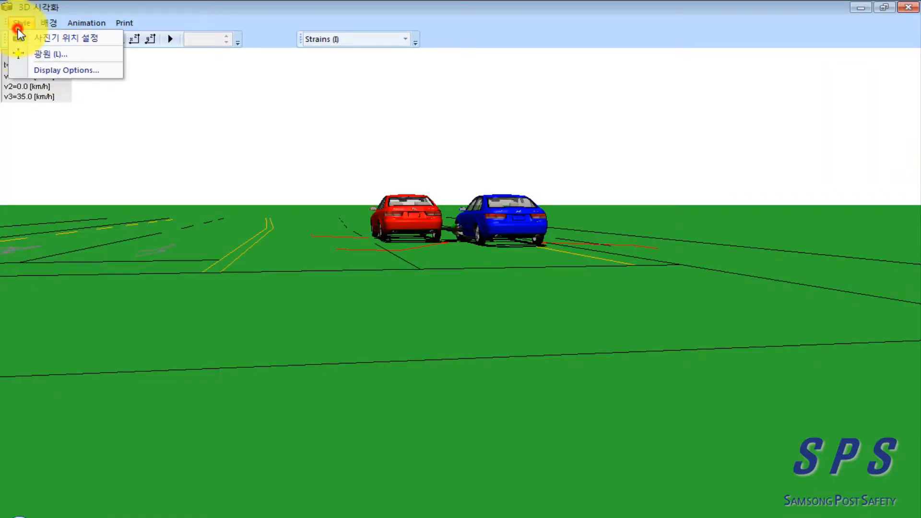
pyautogui.click(57, 72)
pyautogui.moveTo(536, 319); pyautogui.dragTo(534, 437)
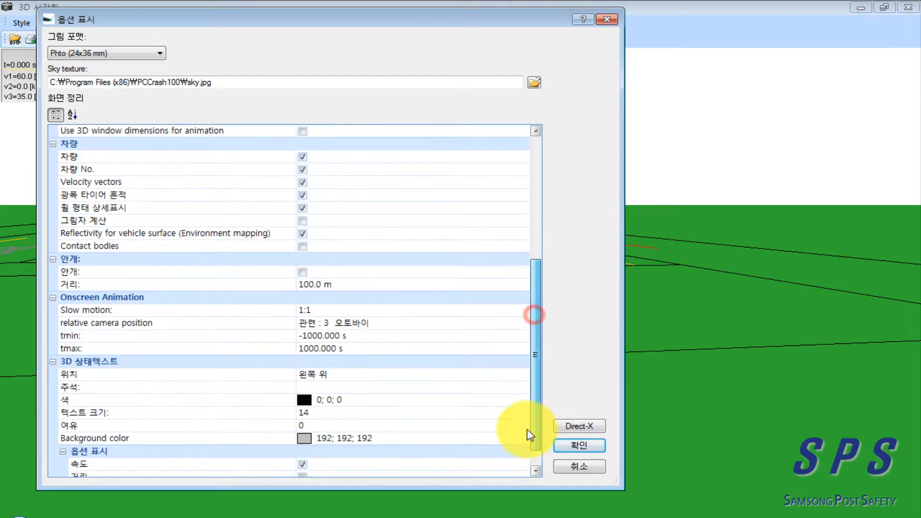
pyautogui.click(379, 323)
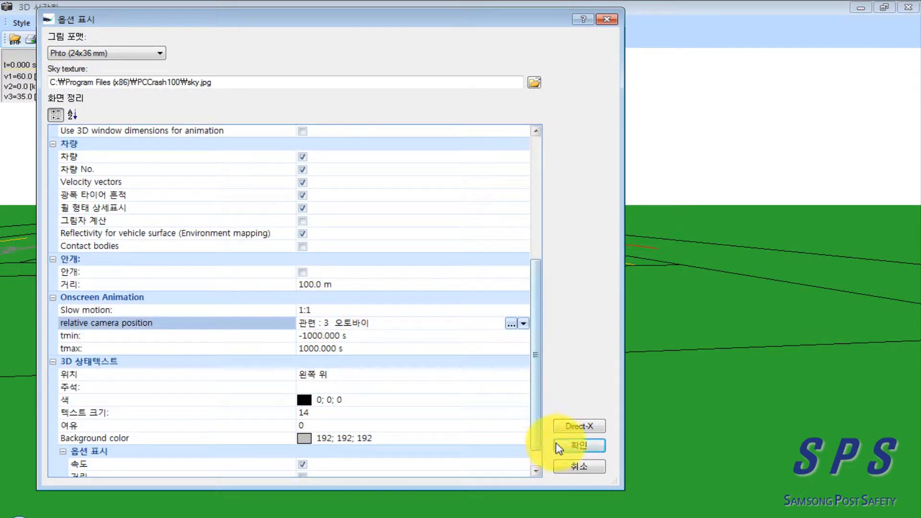
pyautogui.click(579, 445)
# Step: Play the accident animation and turn the view to look straight along the road at the red and blue cars
pyautogui.click(171, 40)
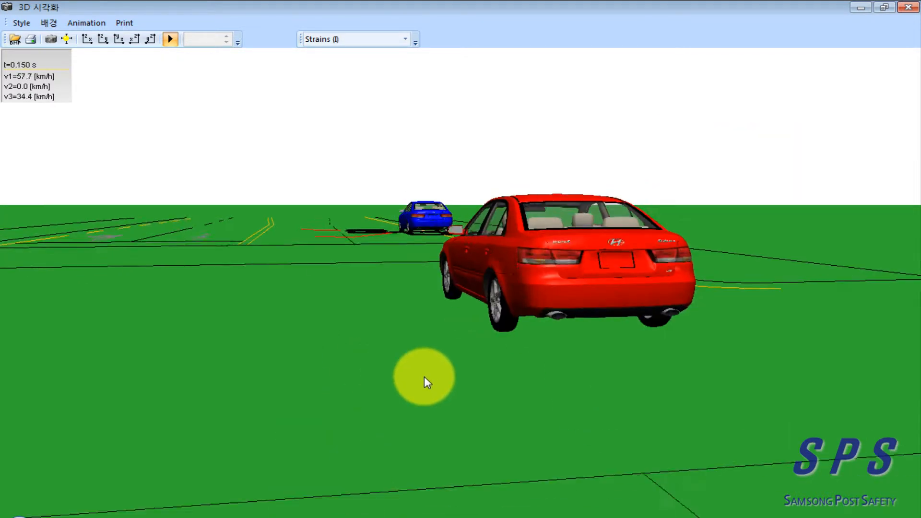
pyautogui.moveTo(426, 377); pyautogui.dragTo(453, 314)
pyautogui.click(332, 315)
pyautogui.click(307, 324)
pyautogui.click(448, 356)
pyautogui.click(459, 355)
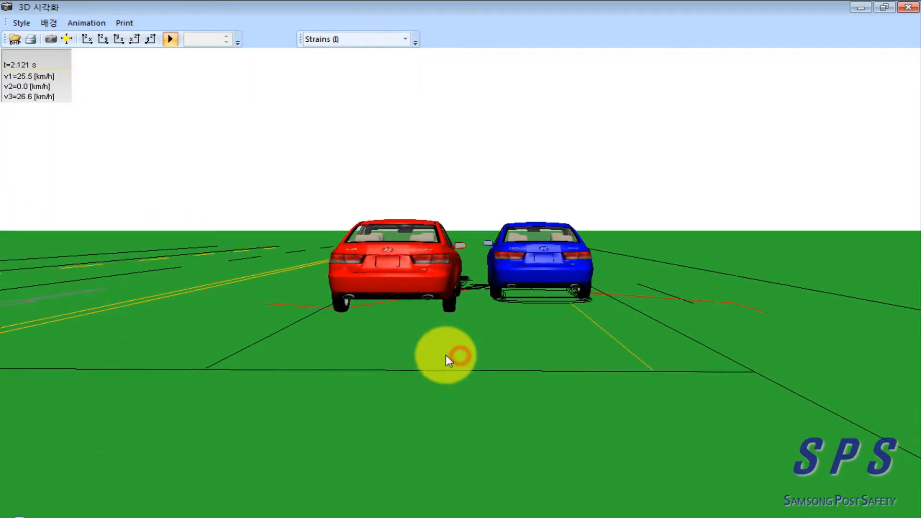
# Step: Bring the camera in behind the motorcycle rider and forward to the rider's eye position above the windscreen
pyautogui.click(442, 364)
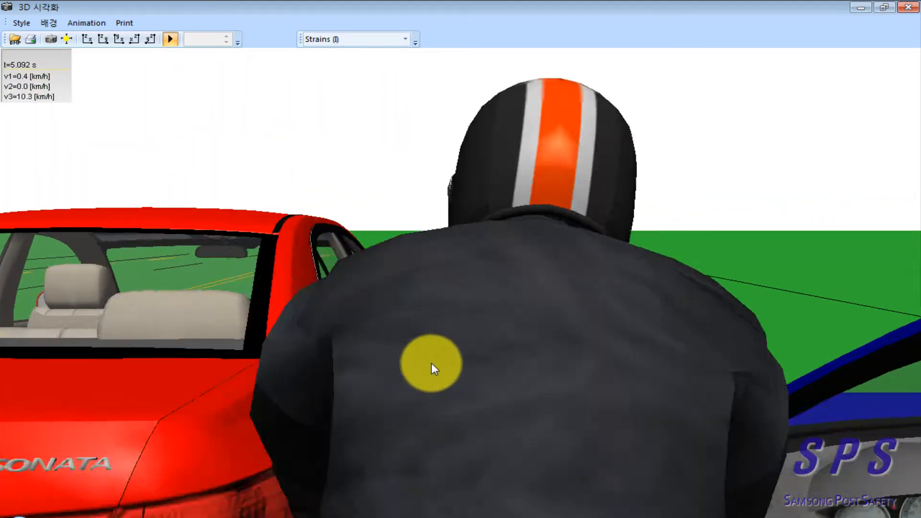
pyautogui.click(479, 359)
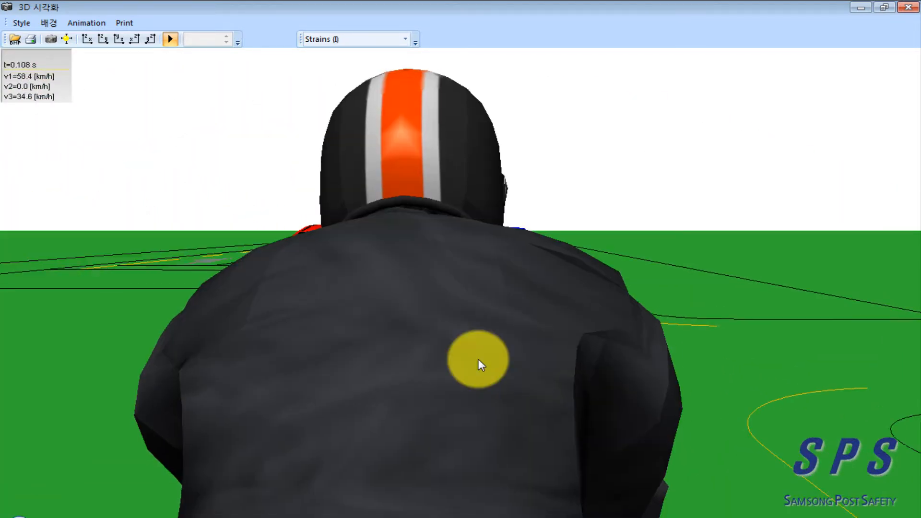
pyautogui.moveTo(423, 322)
pyautogui.mouseDown()
pyautogui.moveTo(430, 304)
pyautogui.moveTo(419, 289)
pyautogui.moveTo(412, 298)
pyautogui.moveTo(421, 314)
pyautogui.mouseUp()
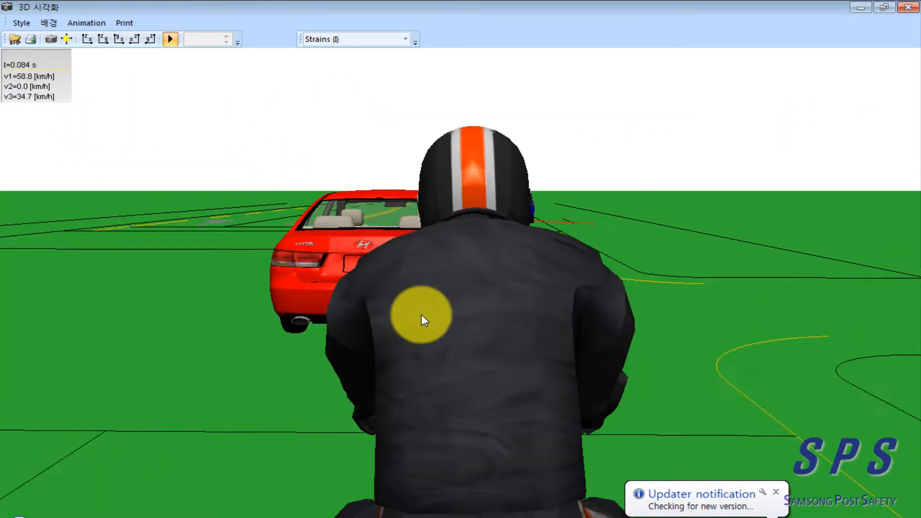
pyautogui.moveTo(456, 306); pyautogui.dragTo(476, 318)
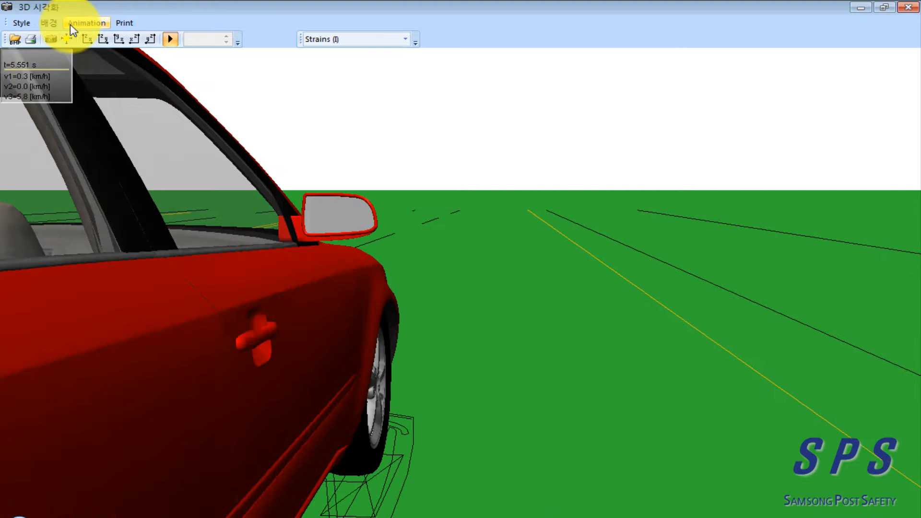
# Step: Start a new animation render that overwrites the AVI file 그랜저 진술사항 in the case_06 folder
pyautogui.click(70, 24)
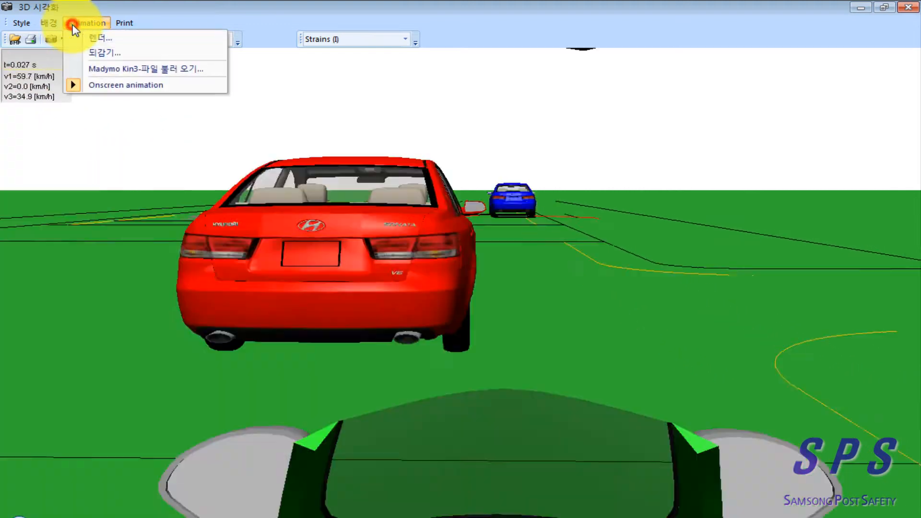
pyautogui.click(101, 38)
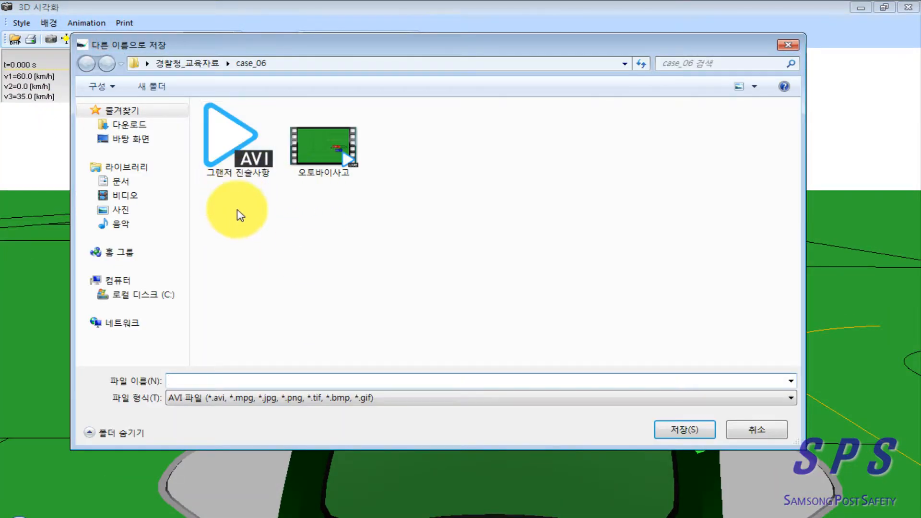
pyautogui.click(226, 154)
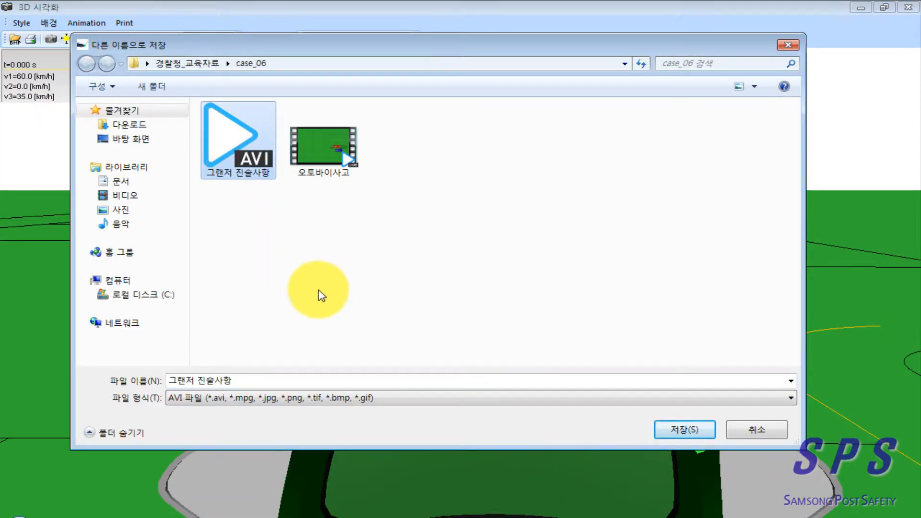
pyautogui.click(685, 429)
pyautogui.click(486, 270)
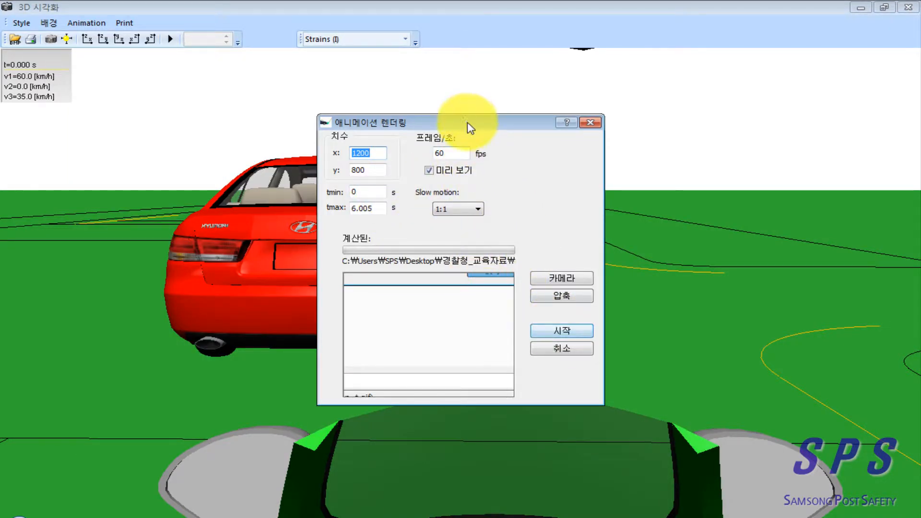
# Step: Run the AVI render with the dialog's current settings, and close the finished video and the 3D view window
pyautogui.moveTo(467, 123); pyautogui.dragTo(334, 125)
pyautogui.click(425, 334)
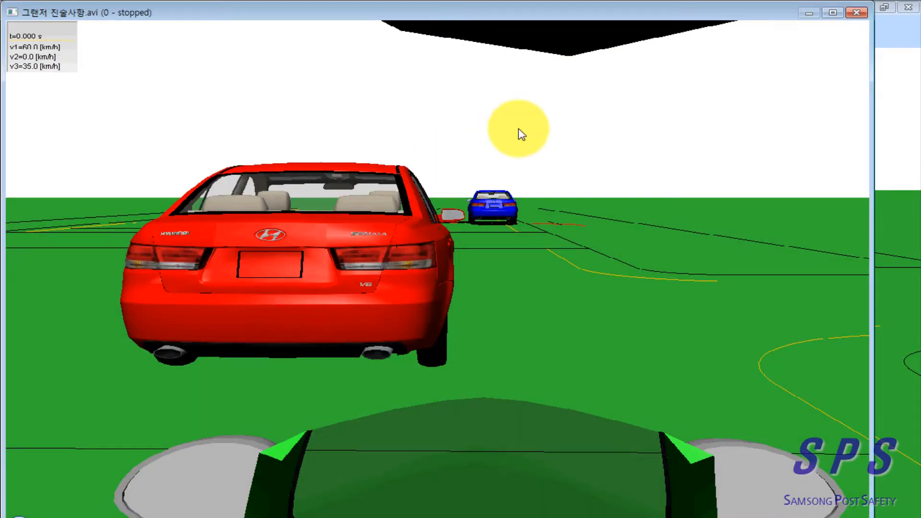
pyautogui.click(858, 14)
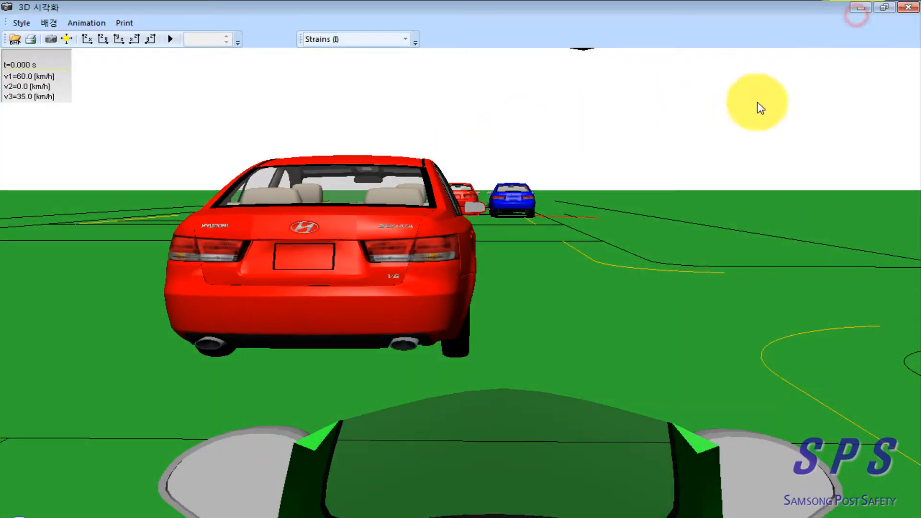
pyautogui.click(903, 10)
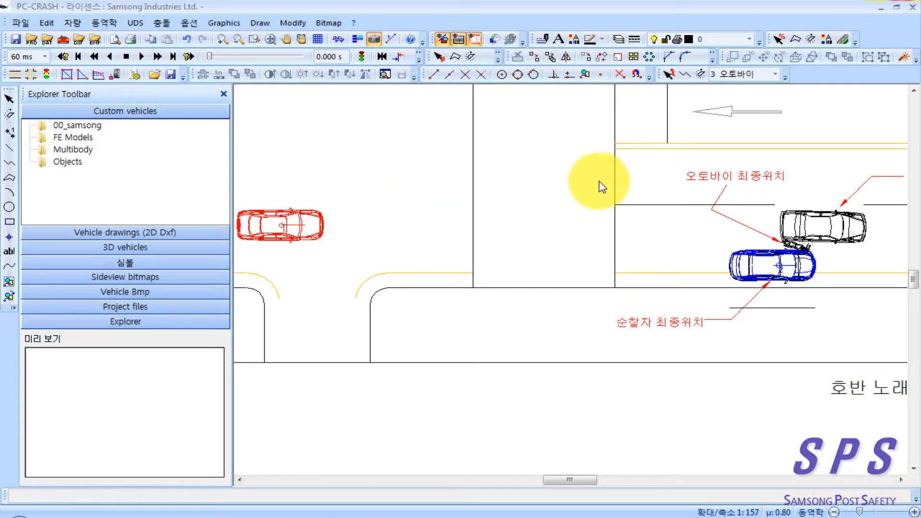
# Step: Move the red 그랜져 car back into the upper lane before the intersection and the motorcycle forward into the intersection
pyautogui.moveTo(512, 249); pyautogui.dragTo(671, 260)
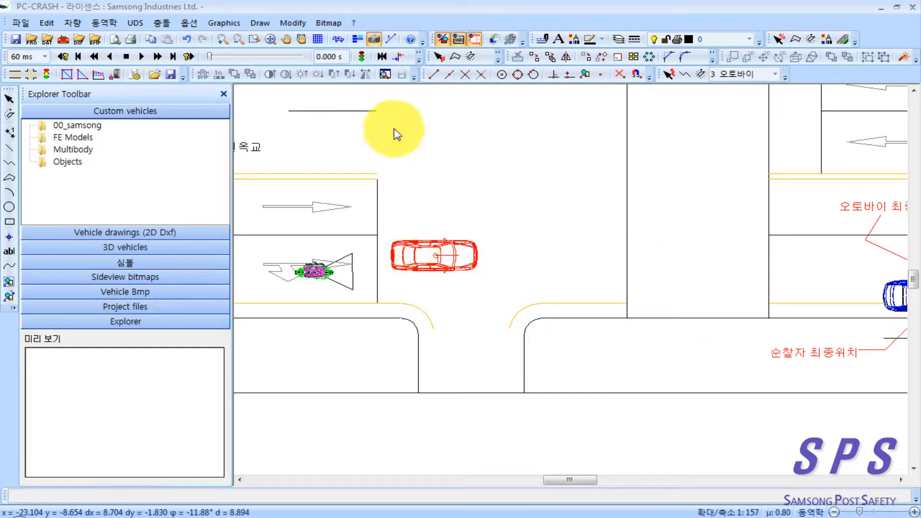
pyautogui.click(374, 41)
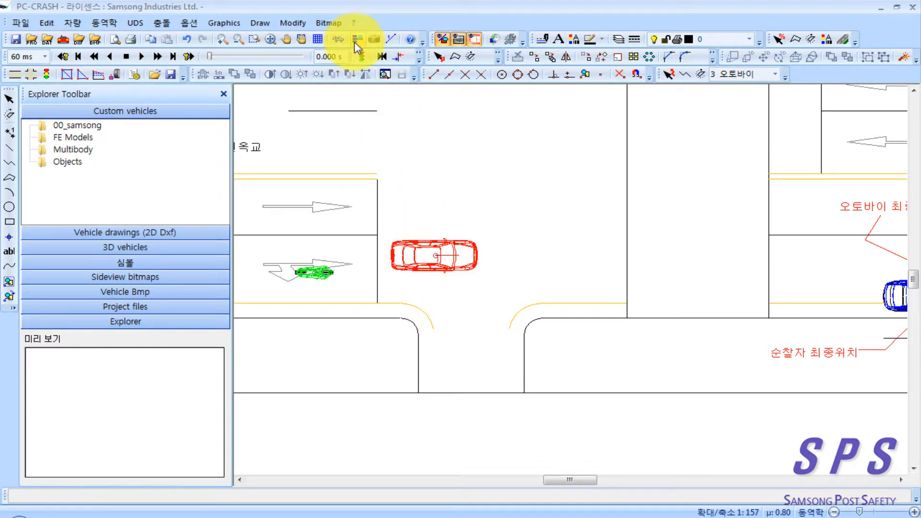
pyautogui.click(338, 39)
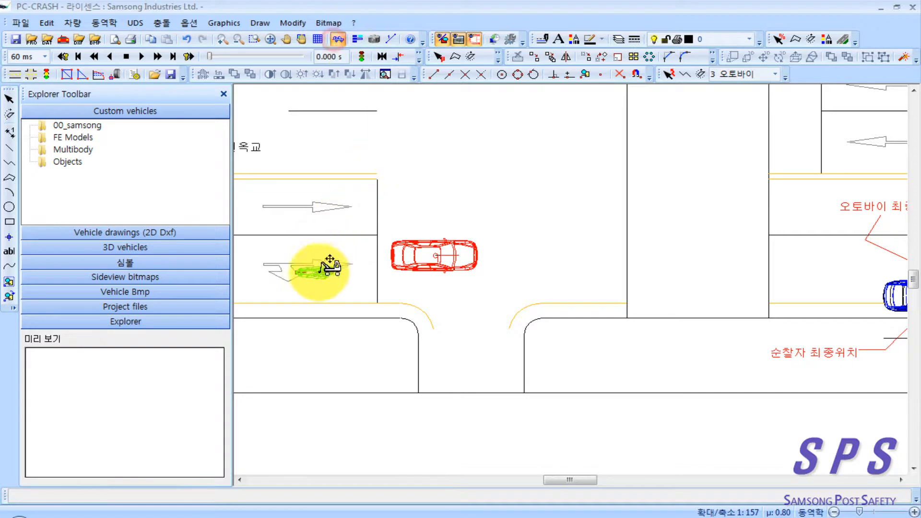
pyautogui.moveTo(432, 261); pyautogui.dragTo(300, 211)
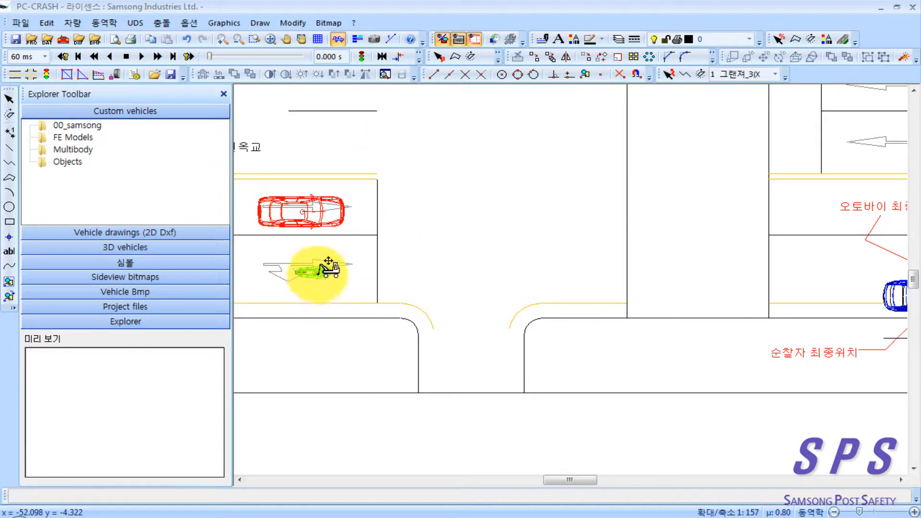
pyautogui.moveTo(328, 261)
pyautogui.mouseDown()
pyautogui.moveTo(459, 255)
pyautogui.moveTo(442, 268)
pyautogui.mouseUp()
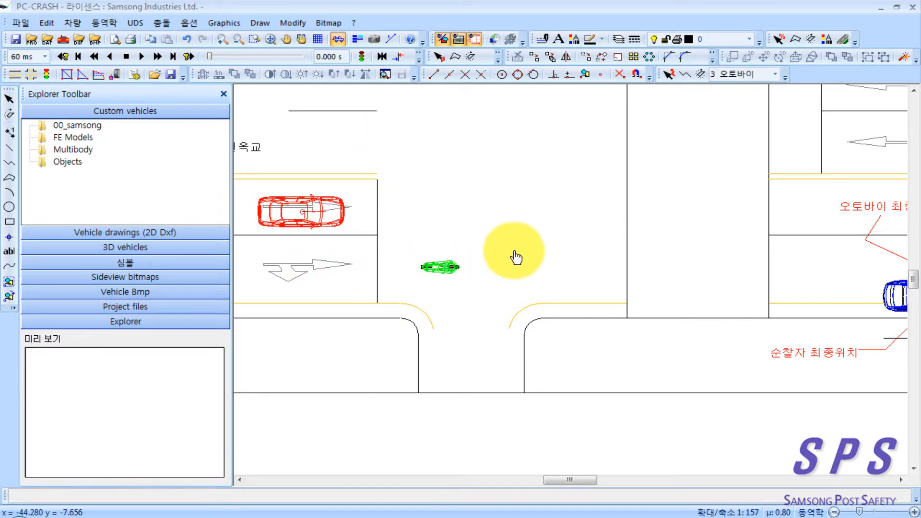
pyautogui.moveTo(515, 251); pyautogui.dragTo(466, 252)
# Step: Enable a lane change in the 그랜져's last braking sequence, towards the right and with the abrupt (급작스러운) steering setting
pyautogui.click(365, 142)
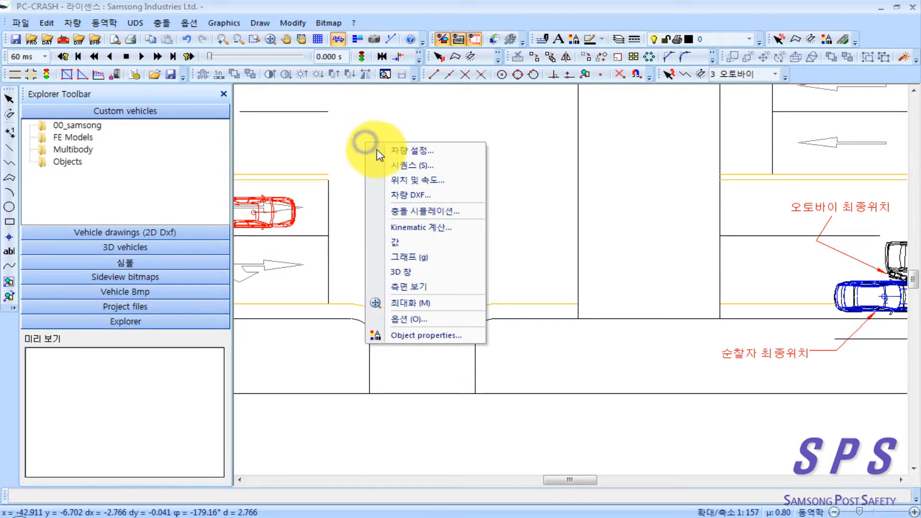
pyautogui.click(334, 140)
pyautogui.rightClick(386, 159)
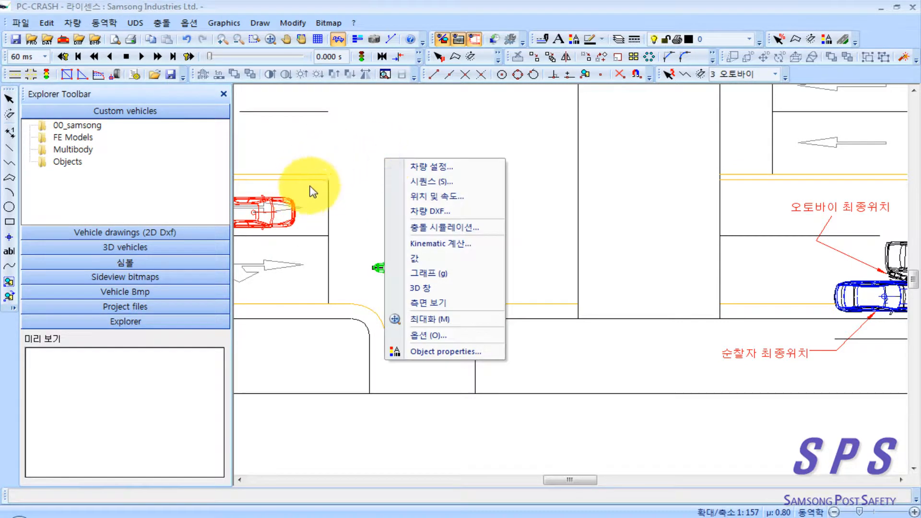
pyautogui.click(434, 181)
pyautogui.moveTo(208, 85); pyautogui.dragTo(393, 104)
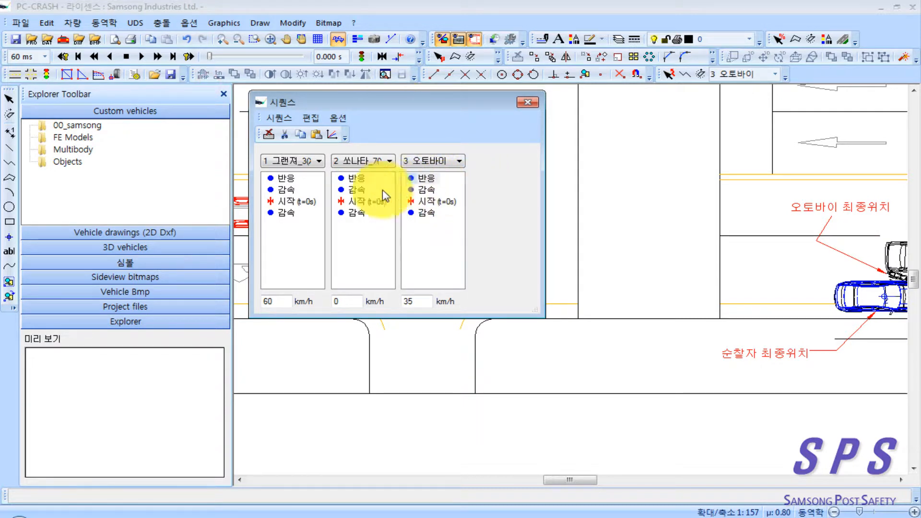
pyautogui.doubleClick(286, 214)
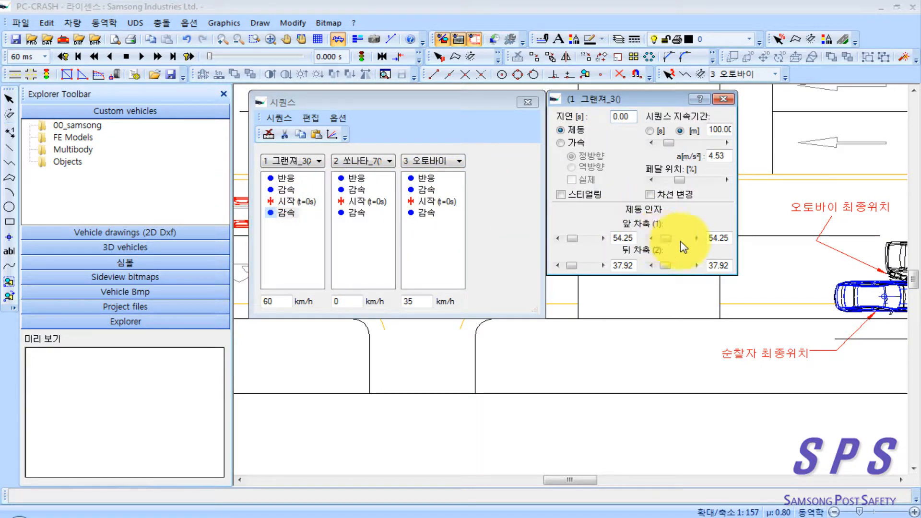
pyautogui.click(650, 195)
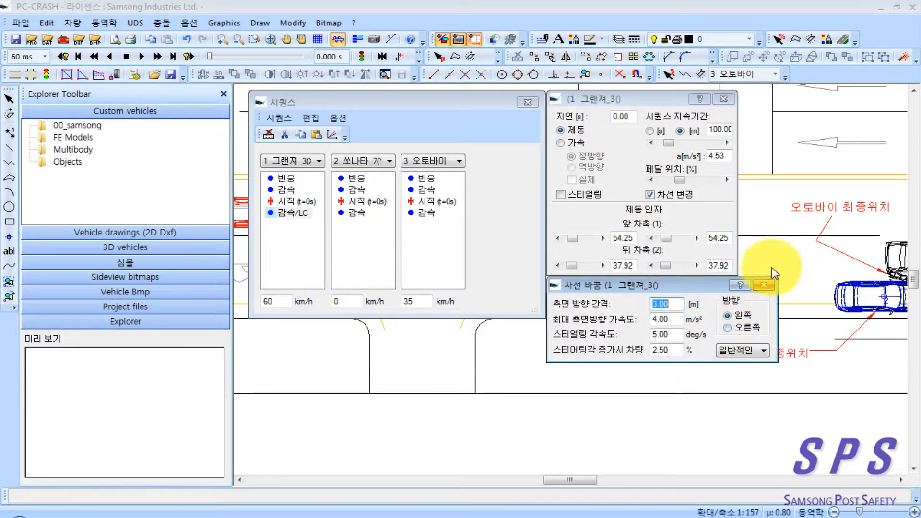
pyautogui.click(729, 328)
pyautogui.click(762, 352)
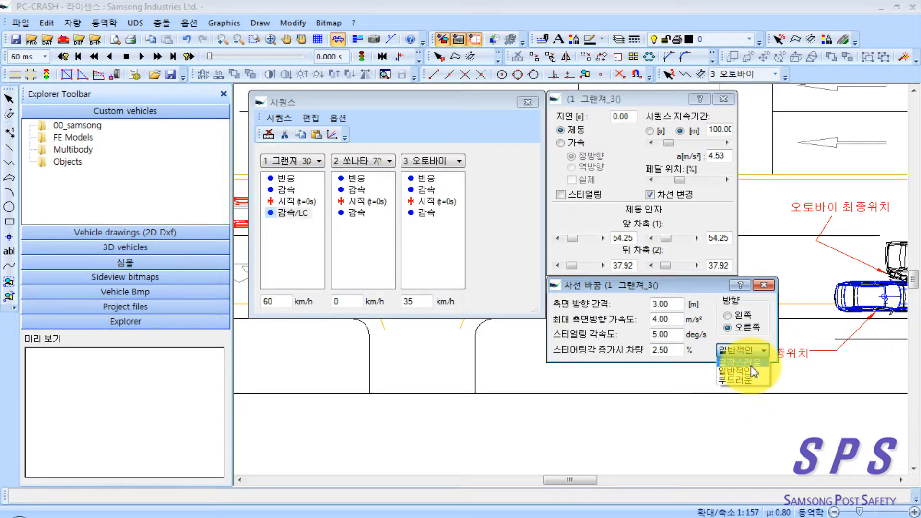
pyautogui.click(751, 364)
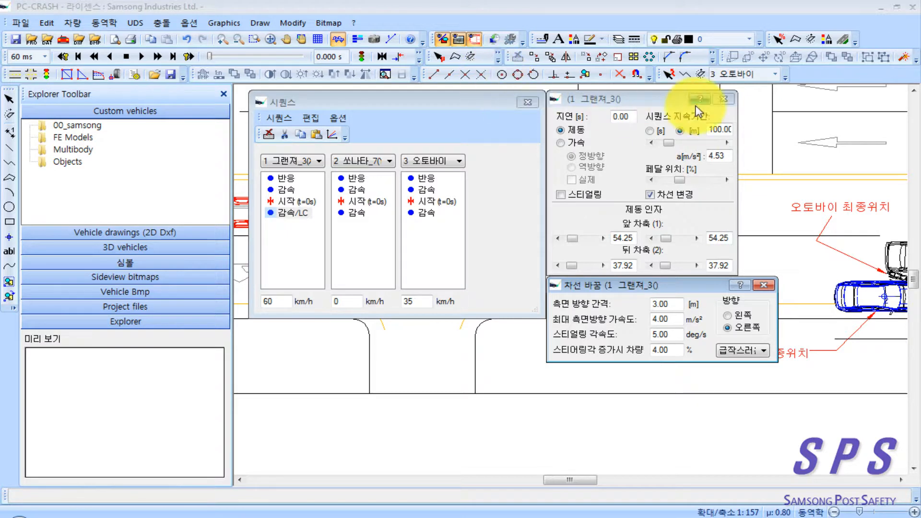
# Step: Clear the sequence windows off the road, run the simulation and inspect where the vehicles come to rest
pyautogui.moveTo(420, 96); pyautogui.dragTo(179, 89)
pyautogui.moveTo(608, 99); pyautogui.dragTo(161, 91)
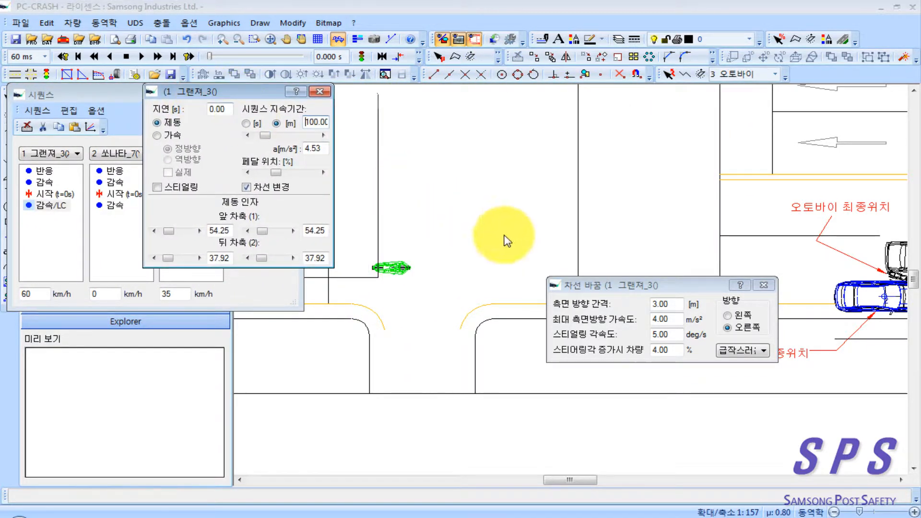
pyautogui.moveTo(600, 286); pyautogui.dragTo(156, 278)
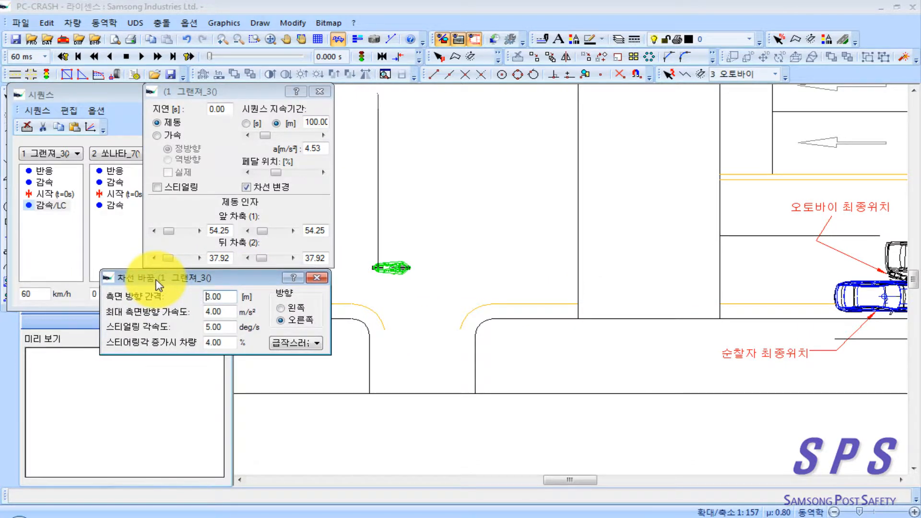
pyautogui.click(157, 56)
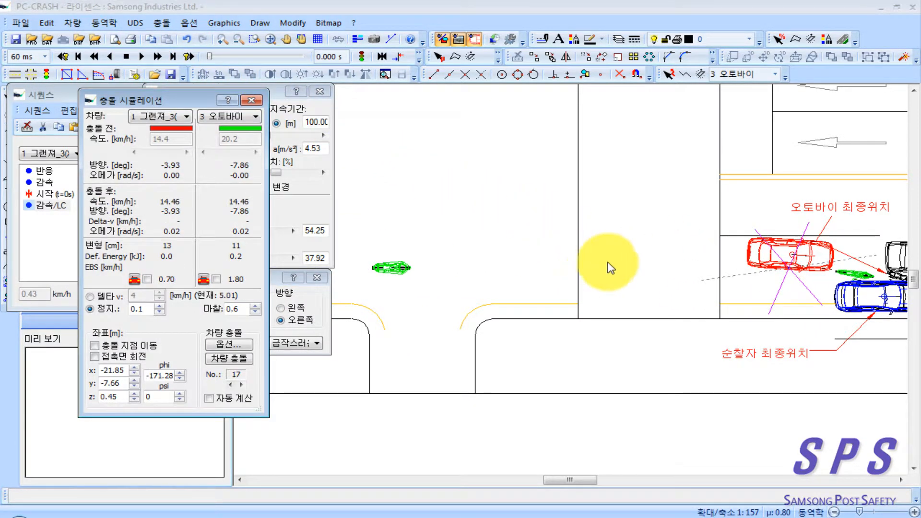
pyautogui.moveTo(625, 273); pyautogui.dragTo(562, 270)
pyautogui.scroll(-1, 618, 293)
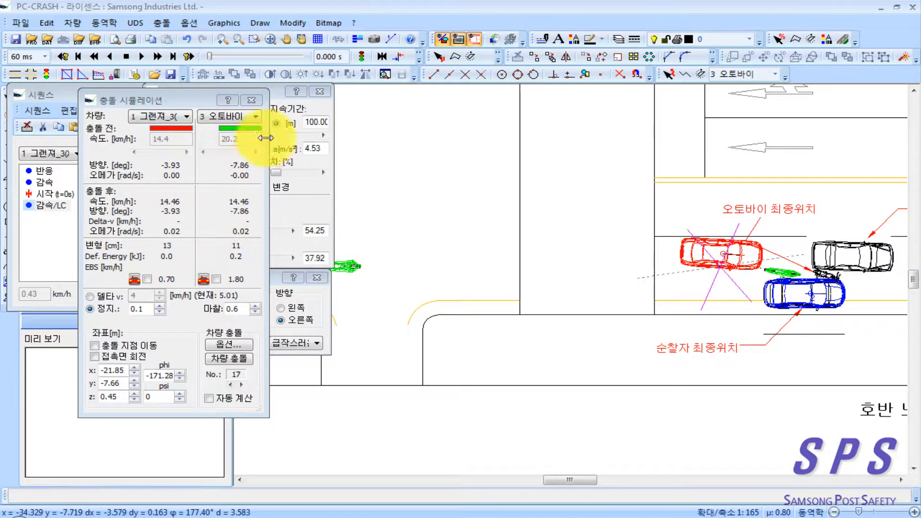
pyautogui.click(252, 101)
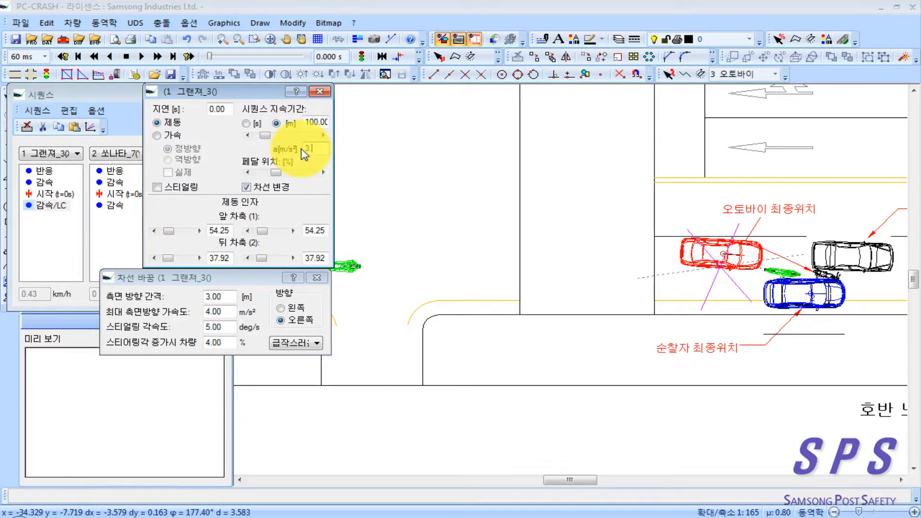
# Step: Rerun the simulation with a 그랜져 deceleration of 3.8 m/s², and set the motorcycle's deceleration to 1.48 m/s²
pyautogui.click(158, 56)
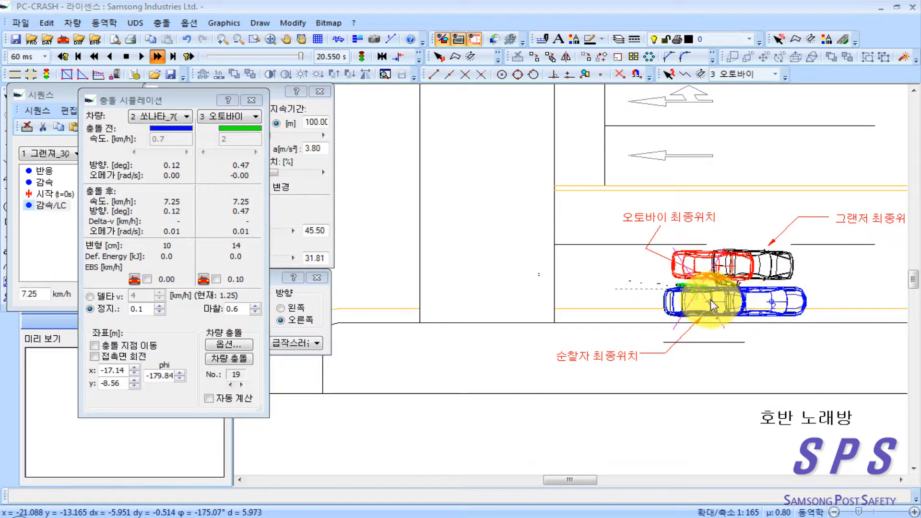
pyautogui.click(253, 100)
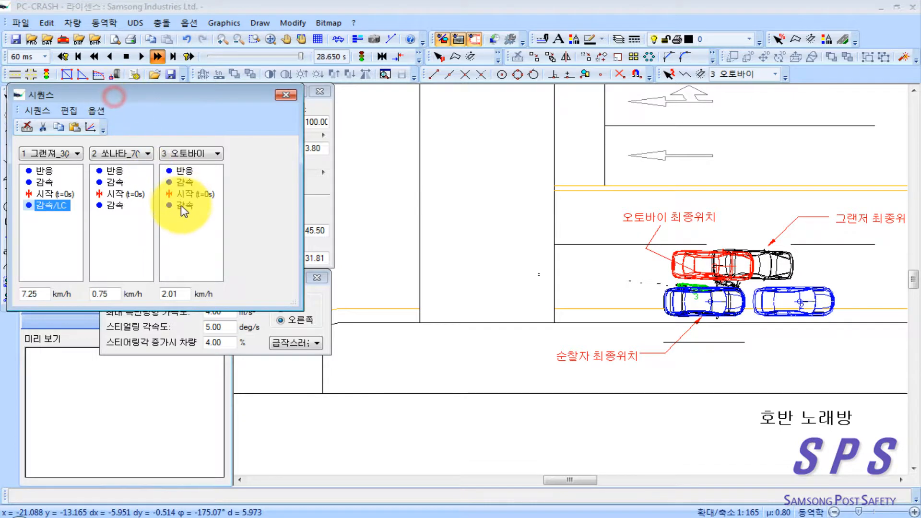
pyautogui.doubleClick(182, 207)
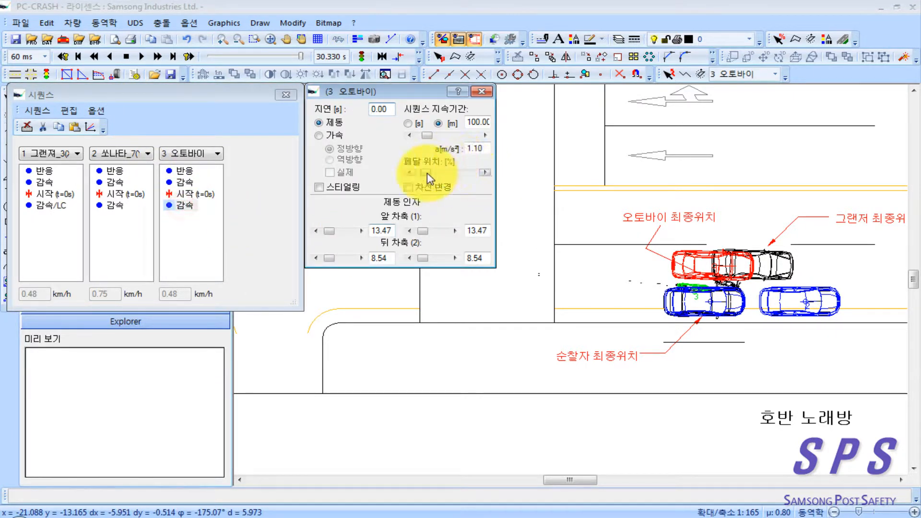
pyautogui.click(482, 91)
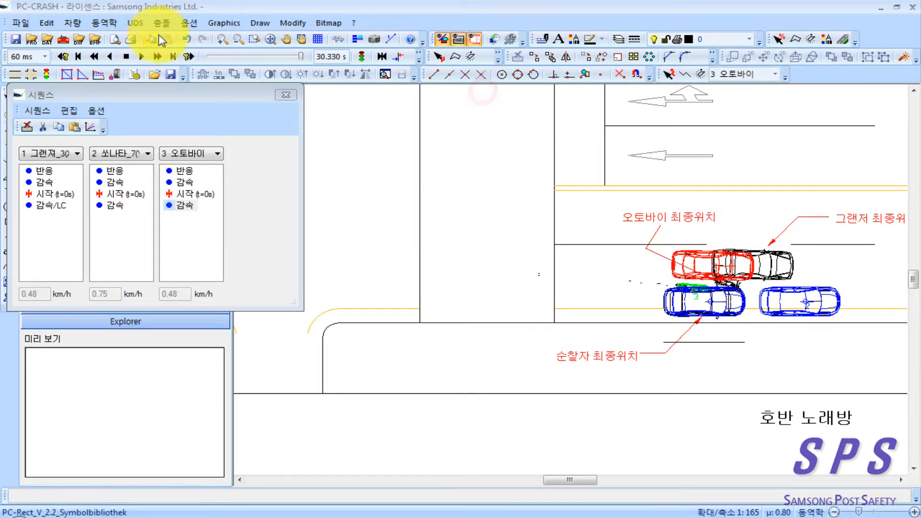
pyautogui.moveTo(732, 307); pyautogui.dragTo(715, 309)
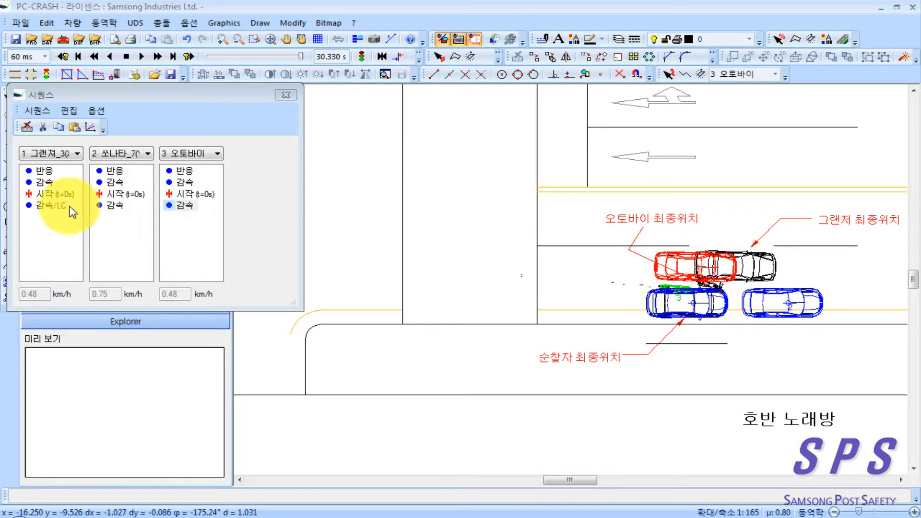
# Step: Set the braking deceleration to 3.5 m/s² for the 그랜져 and 1 m/s² for the motorcycle
pyautogui.doubleClick(54, 205)
pyautogui.click(477, 150)
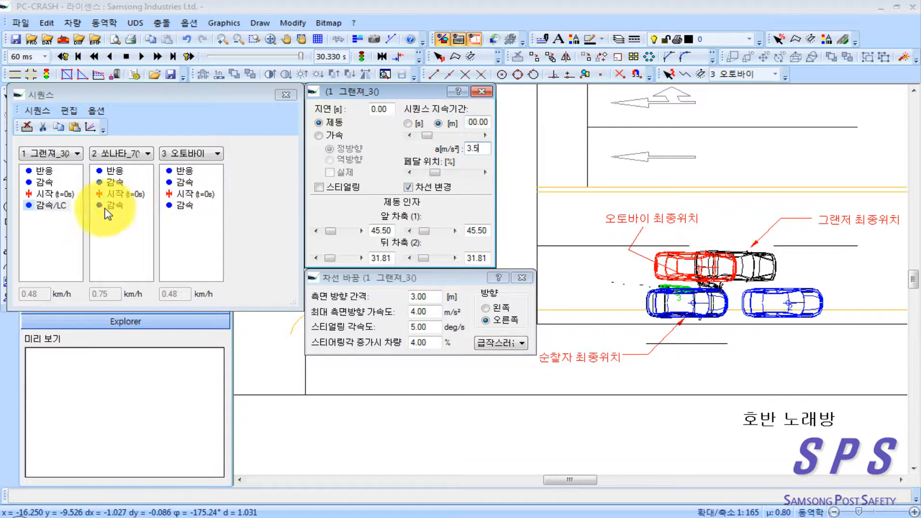
pyautogui.doubleClick(182, 206)
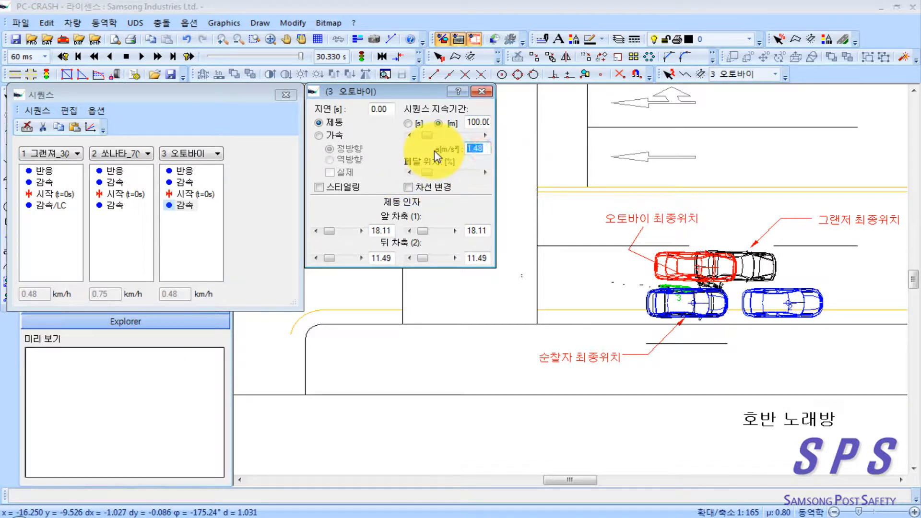
pyautogui.write('1')
# Step: Raise the brake pedal position of the 쏘나타 to full, giving a deceleration of 7.85 m/s²
pyautogui.click(125, 206)
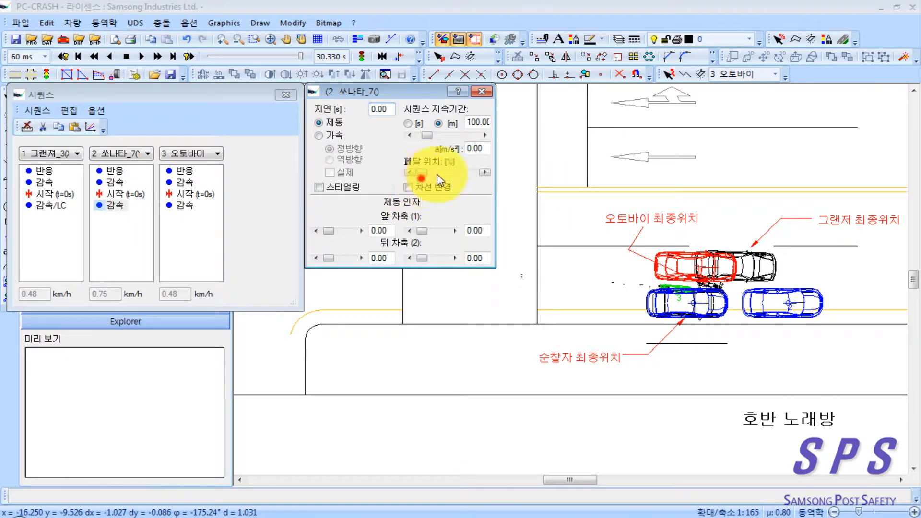
pyautogui.moveTo(424, 174); pyautogui.dragTo(499, 179)
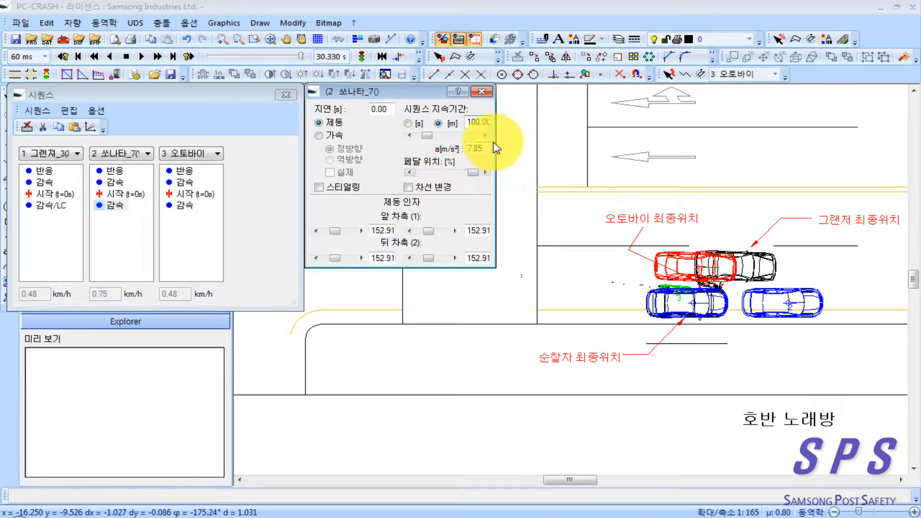
pyautogui.click(482, 94)
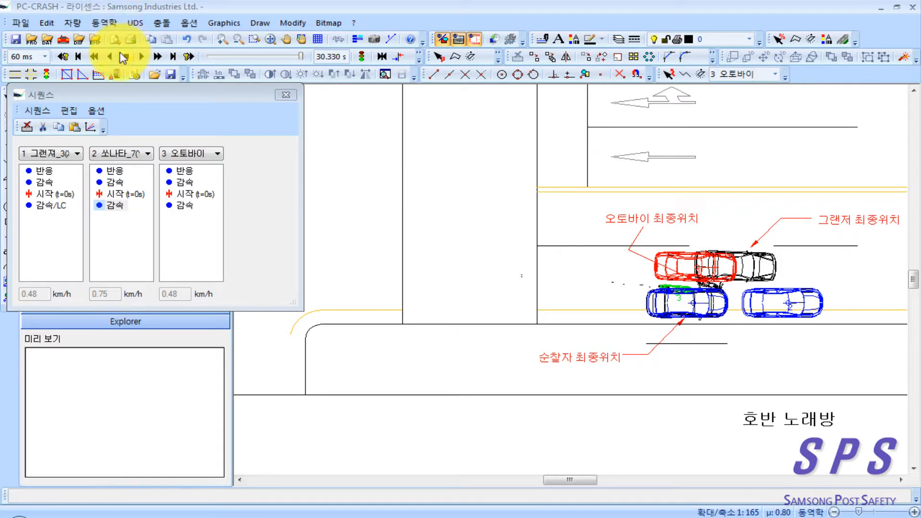
# Step: Rerun the simulation to the end and scrub through the timeline to check the lane-change collision and final positions
pyautogui.click(120, 54)
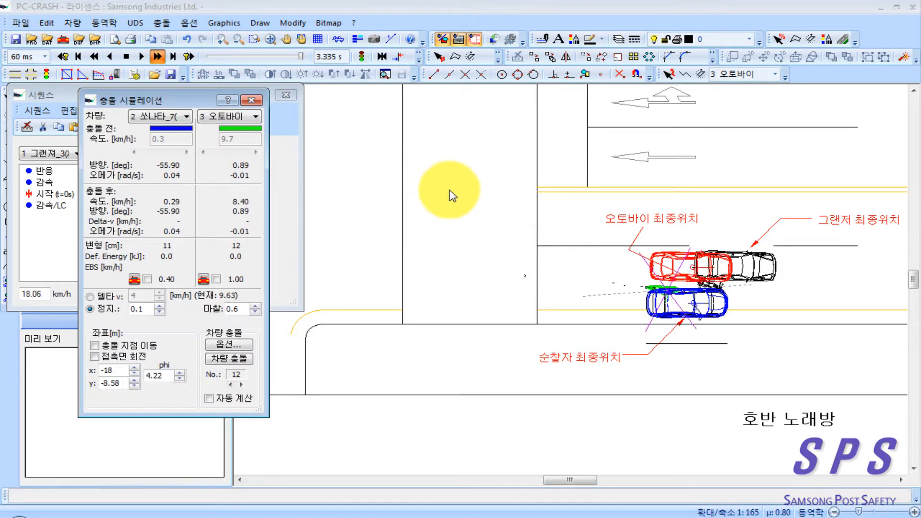
pyautogui.rightClick(481, 255)
pyautogui.click(407, 221)
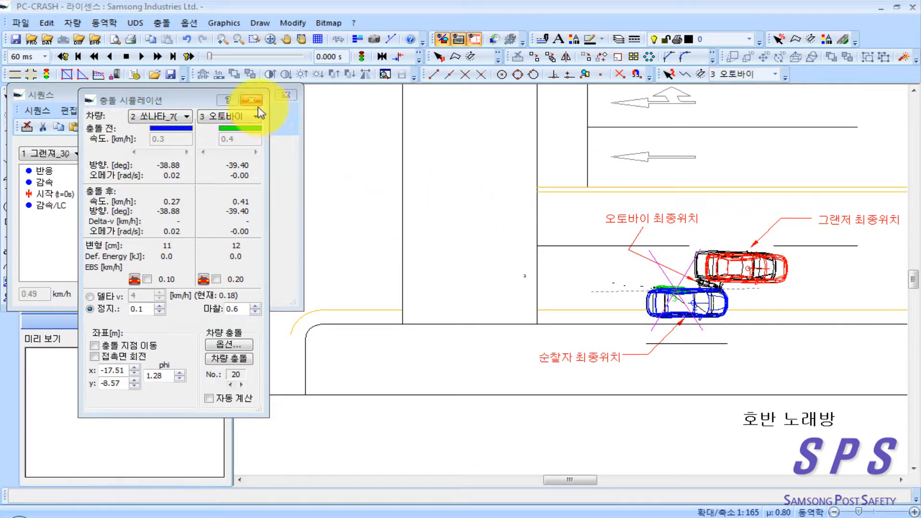
pyautogui.moveTo(432, 203); pyautogui.dragTo(545, 194)
pyautogui.scroll(-1, 558, 253)
pyautogui.moveTo(557, 258); pyautogui.dragTo(568, 256)
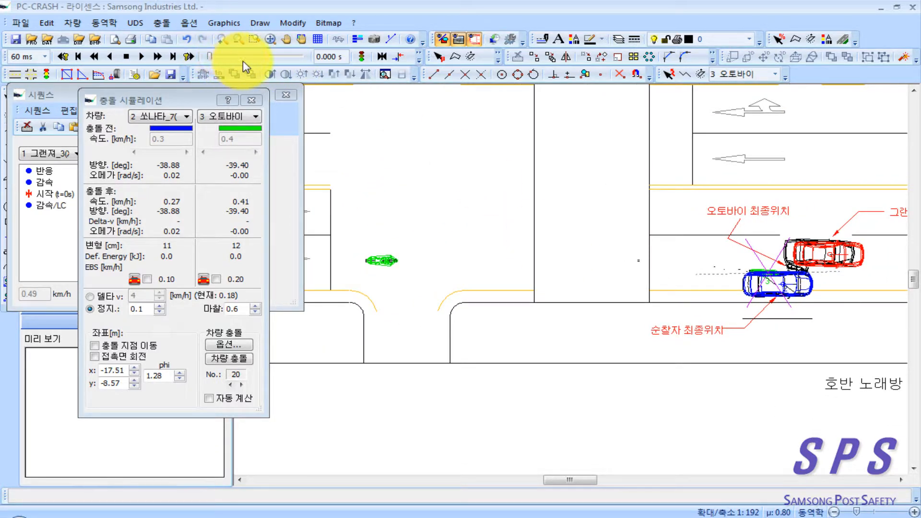
pyautogui.moveTo(218, 58); pyautogui.dragTo(225, 58)
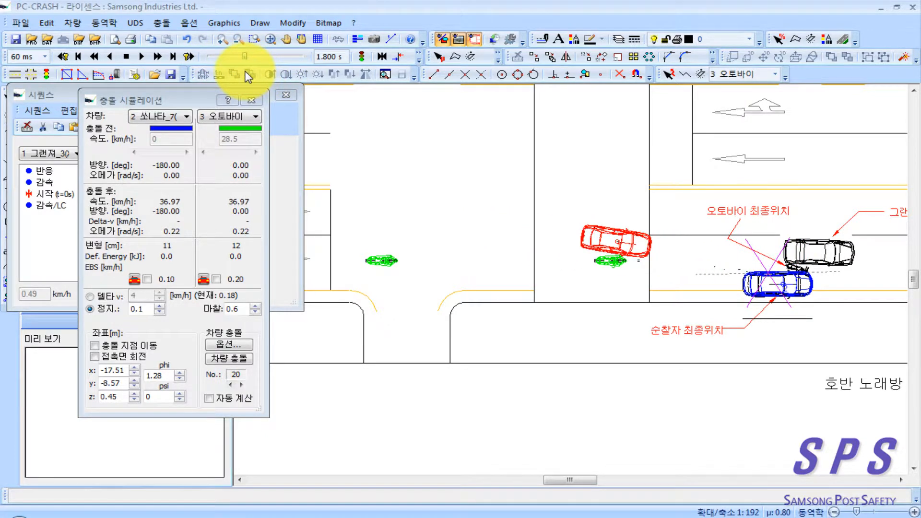
pyautogui.moveTo(248, 77); pyautogui.dragTo(289, 82)
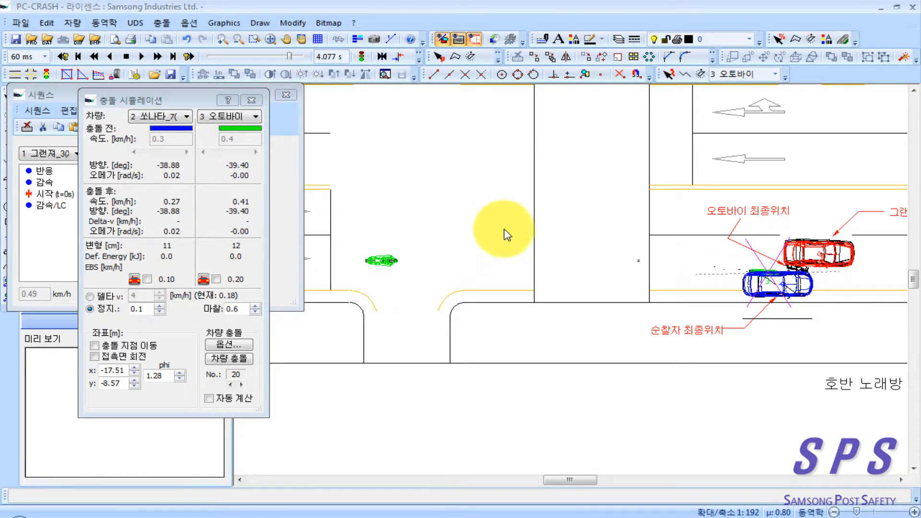
# Step: Compare the vehicles' simulated final positions with the marked ones, and scrub the timeline back to the lane-change collision
pyautogui.scroll(5, 614, 257)
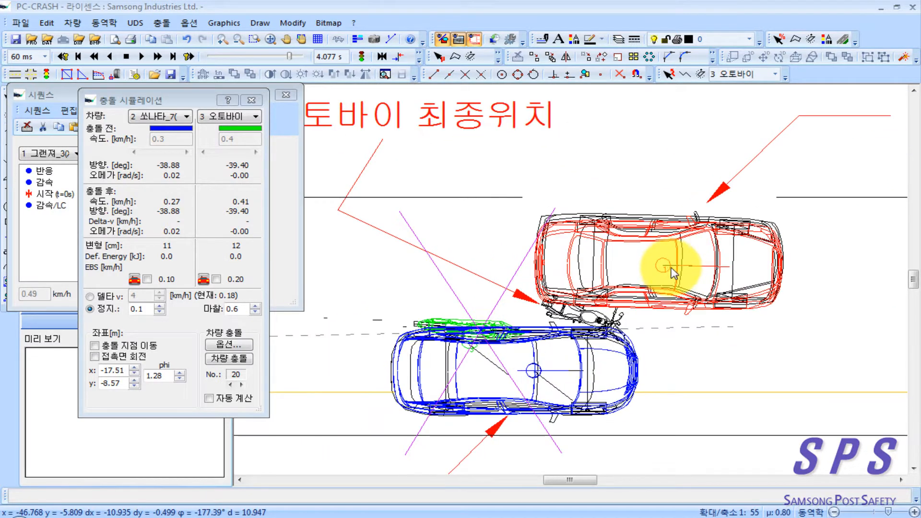
pyautogui.scroll(-3, 653, 261)
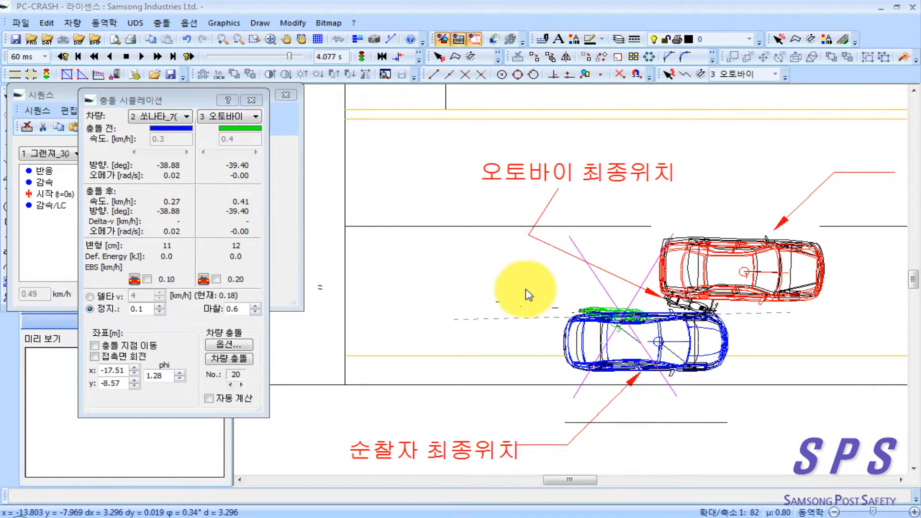
pyautogui.scroll(-1, 527, 290)
pyautogui.moveTo(528, 289); pyautogui.dragTo(657, 288)
pyautogui.scroll(-1, 502, 270)
pyautogui.moveTo(487, 276); pyautogui.dragTo(578, 275)
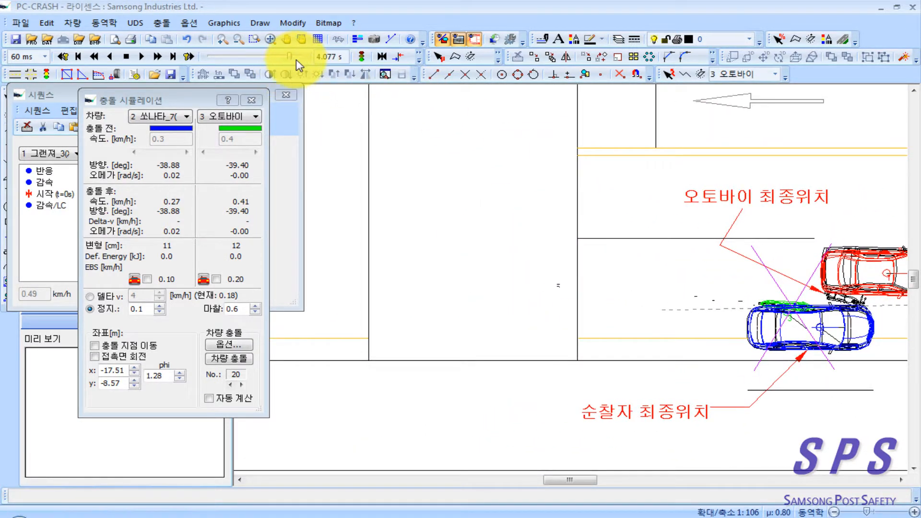
pyautogui.moveTo(288, 56); pyautogui.dragTo(236, 70)
pyautogui.moveTo(454, 244); pyautogui.dragTo(761, 239)
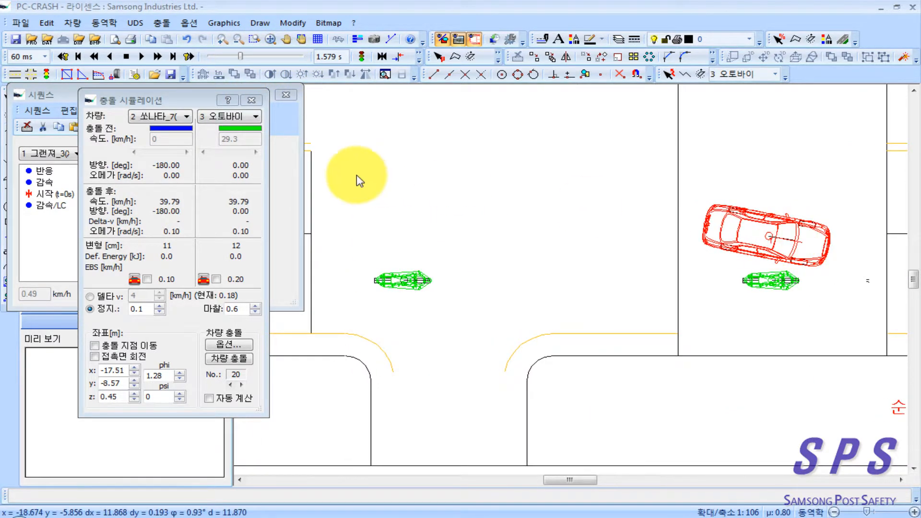
pyautogui.scroll(-1, 431, 211)
pyautogui.scroll(-1, 447, 249)
pyautogui.moveTo(446, 249); pyautogui.dragTo(552, 252)
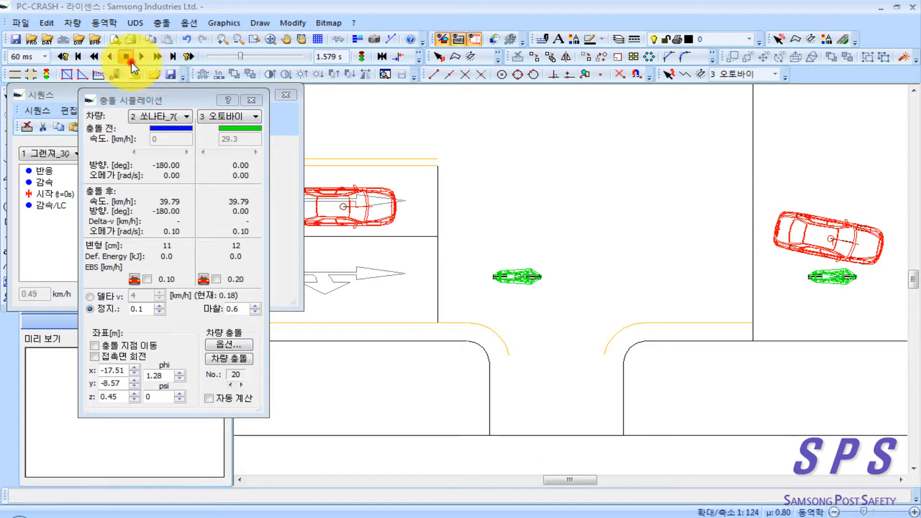
# Step: Reset the simulation, rerun it to the end, and close the collision simulation dialog
pyautogui.click(128, 57)
pyautogui.click(339, 38)
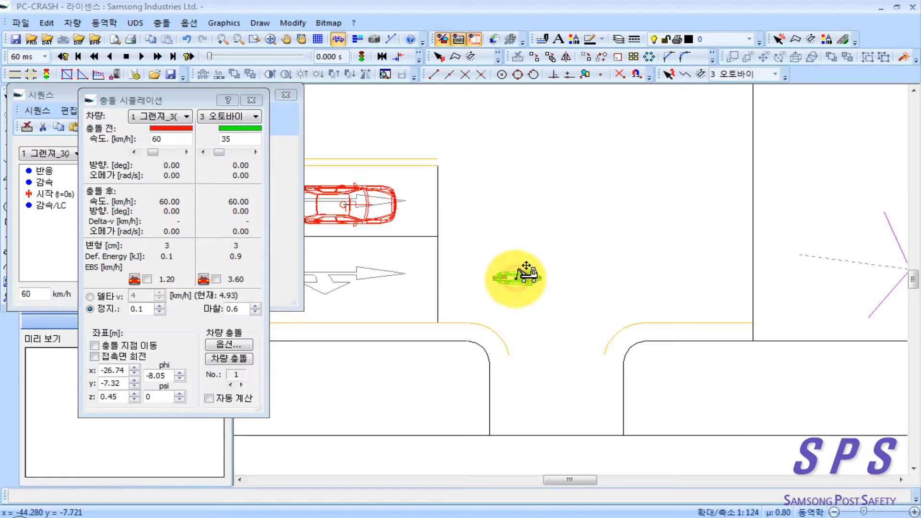
pyautogui.scroll(-6, 633, 294)
pyautogui.moveTo(665, 305); pyautogui.dragTo(534, 298)
pyautogui.scroll(-5, 542, 298)
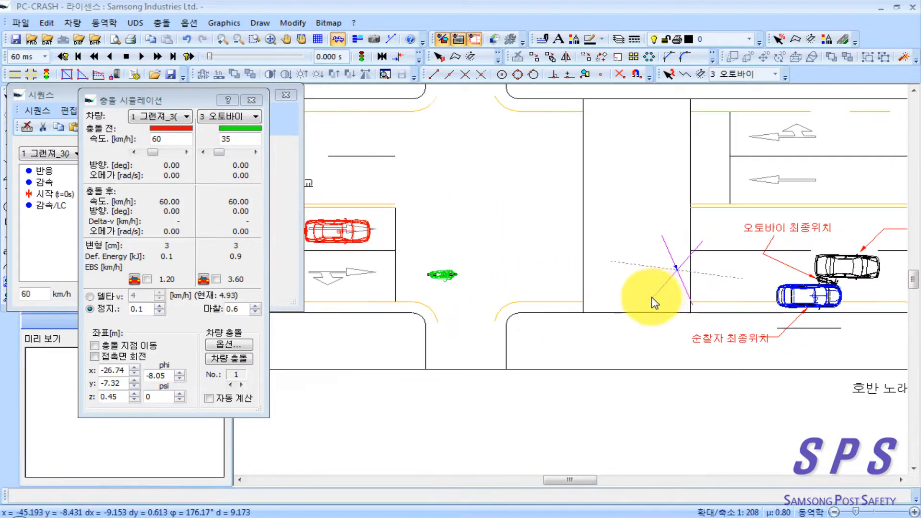
pyautogui.click(158, 57)
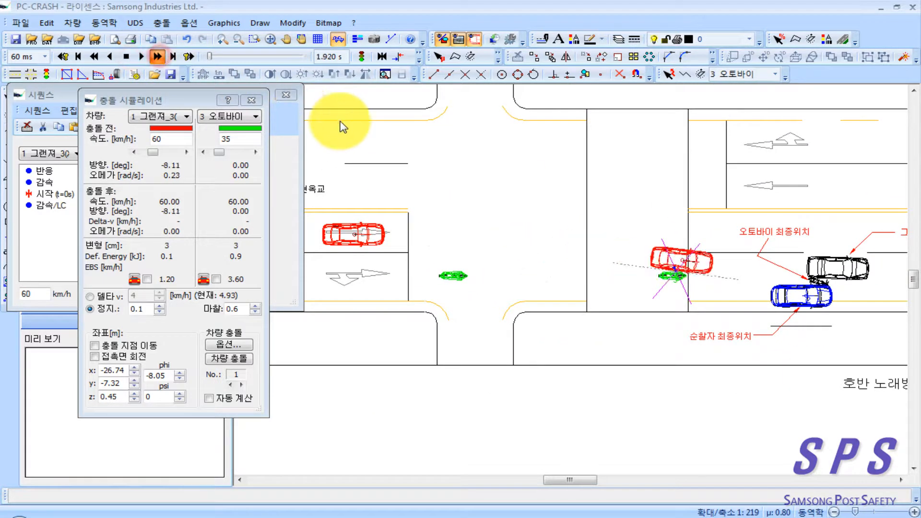
pyautogui.rightClick(712, 291)
pyautogui.click(651, 242)
pyautogui.click(251, 101)
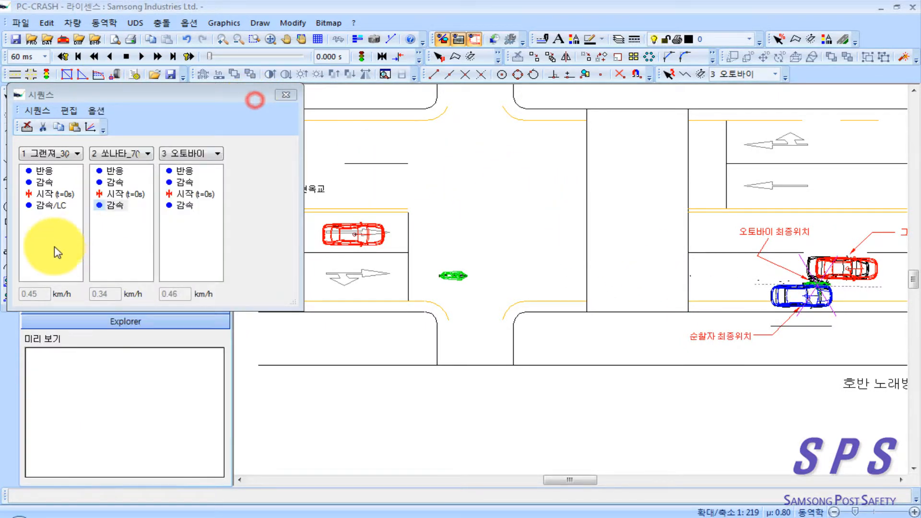
# Step: Open the 그랜져's 감속/LC sequence and rerun the simulation with decelerations of 3.7 and 3.4 m/s²
pyautogui.doubleClick(53, 206)
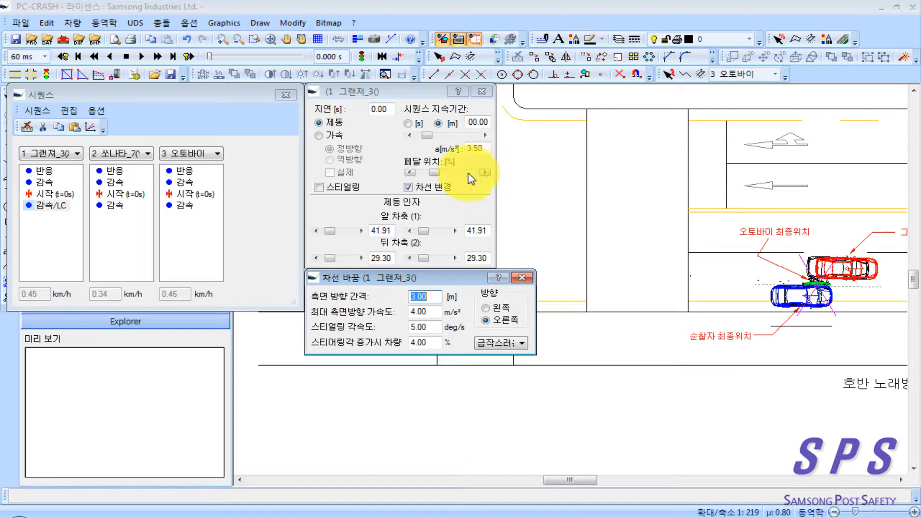
pyautogui.click(479, 150)
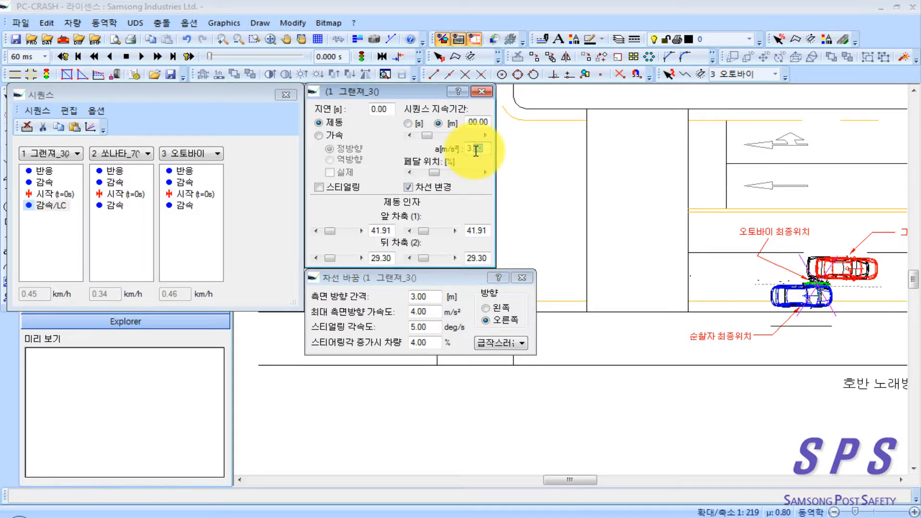
pyautogui.write('3.7')
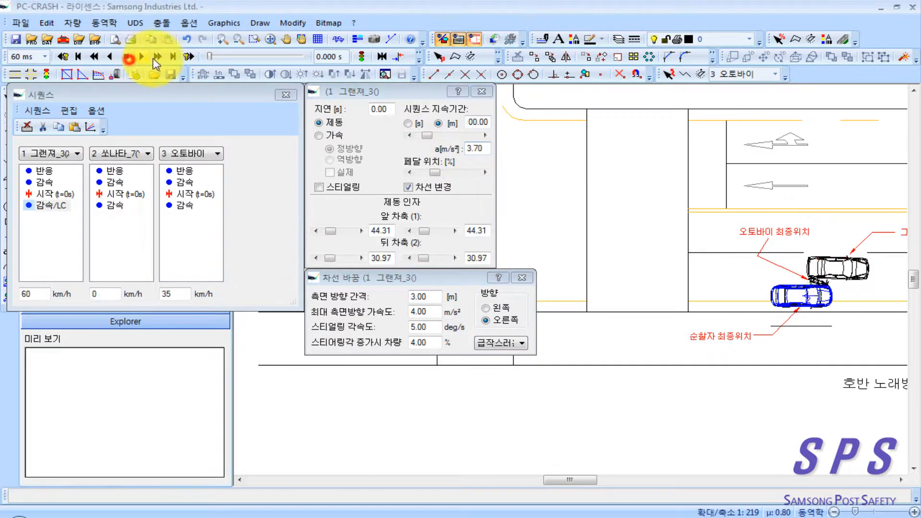
pyautogui.click(157, 56)
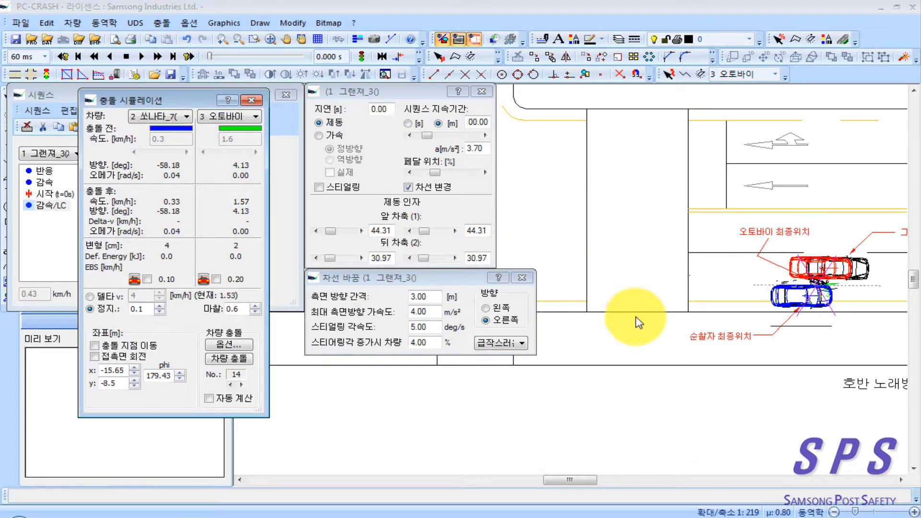
pyautogui.click(477, 149)
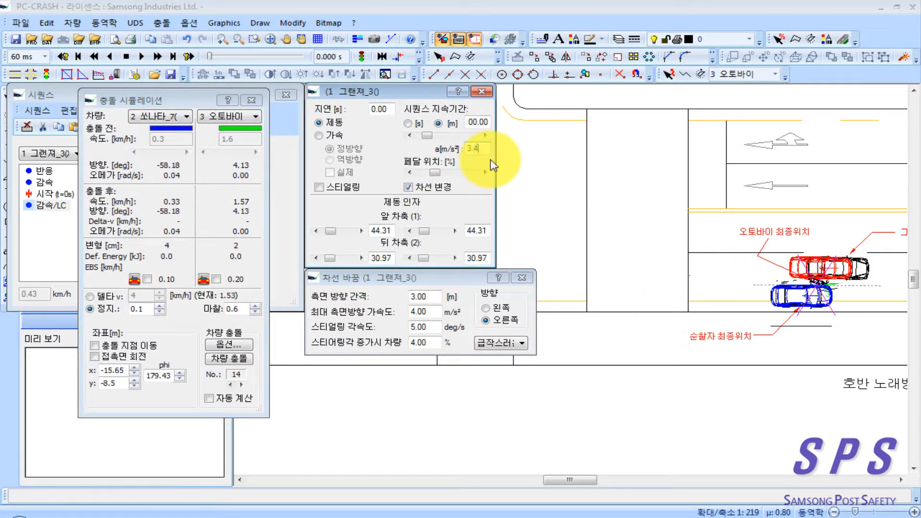
pyautogui.click(157, 56)
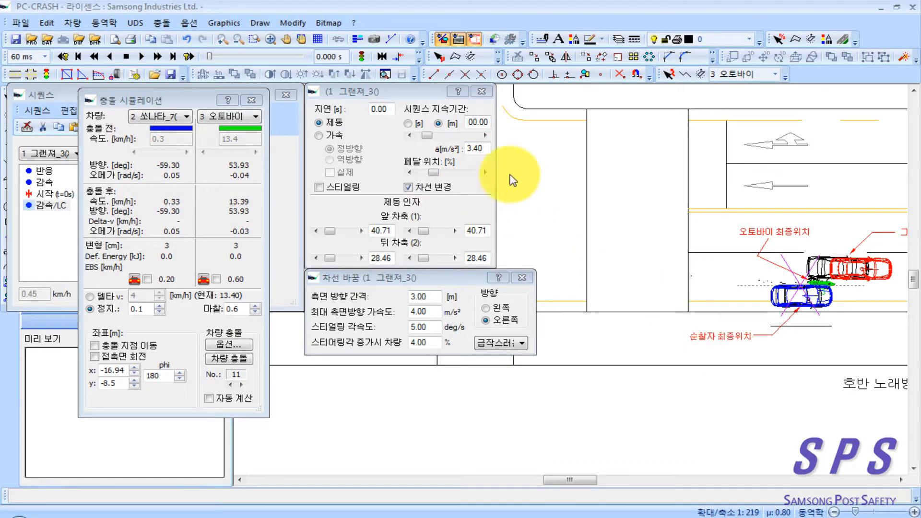
# Step: Try 그랜져 decelerations of 3.6 and 3.55 m/s², rerunning the simulation and comparing the final positions for each
pyautogui.click(481, 150)
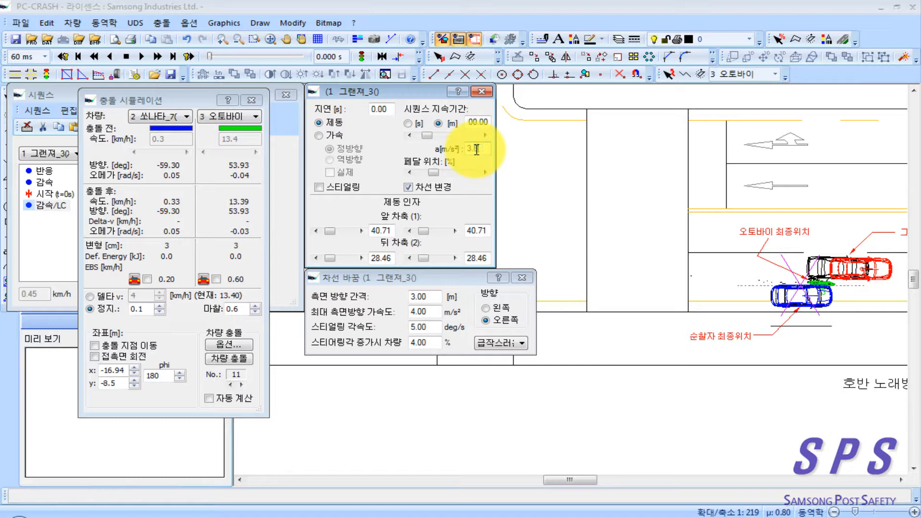
pyautogui.write('6')
pyautogui.click(127, 57)
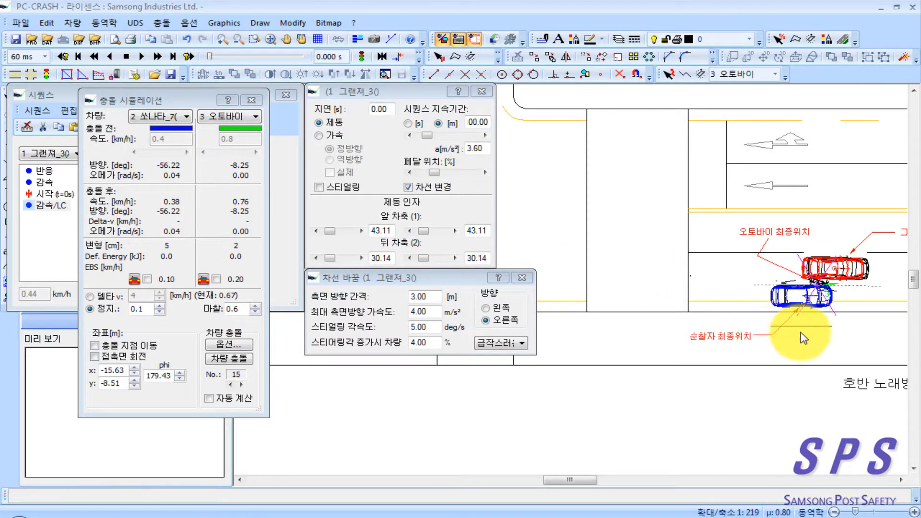
pyautogui.scroll(6, 803, 338)
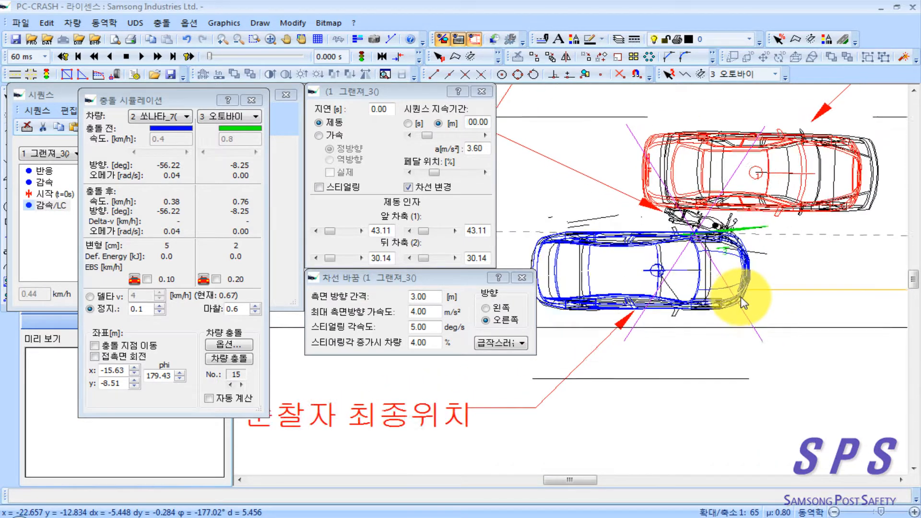
pyautogui.scroll(2, 744, 304)
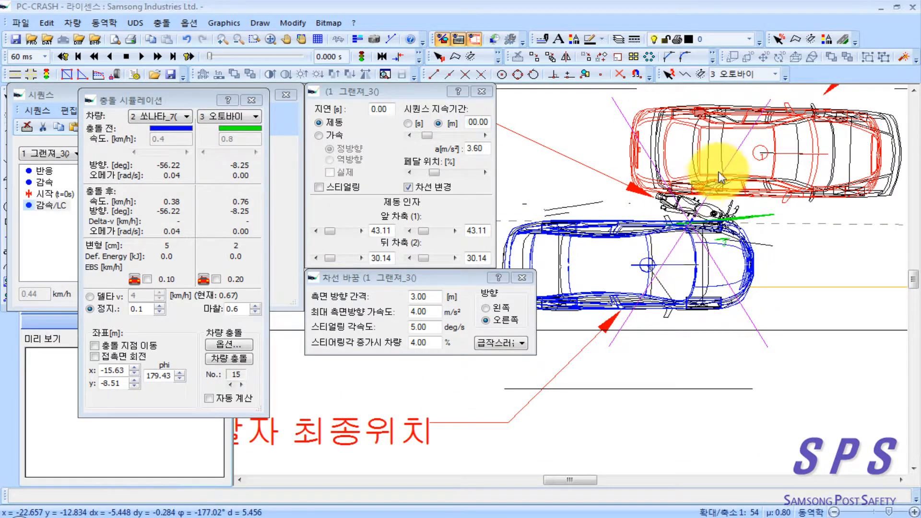
pyautogui.click(478, 150)
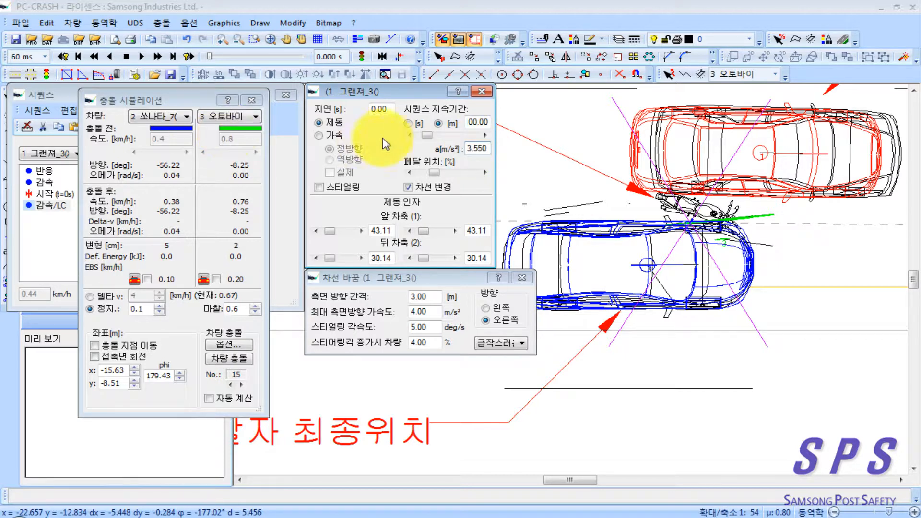
pyautogui.click(126, 57)
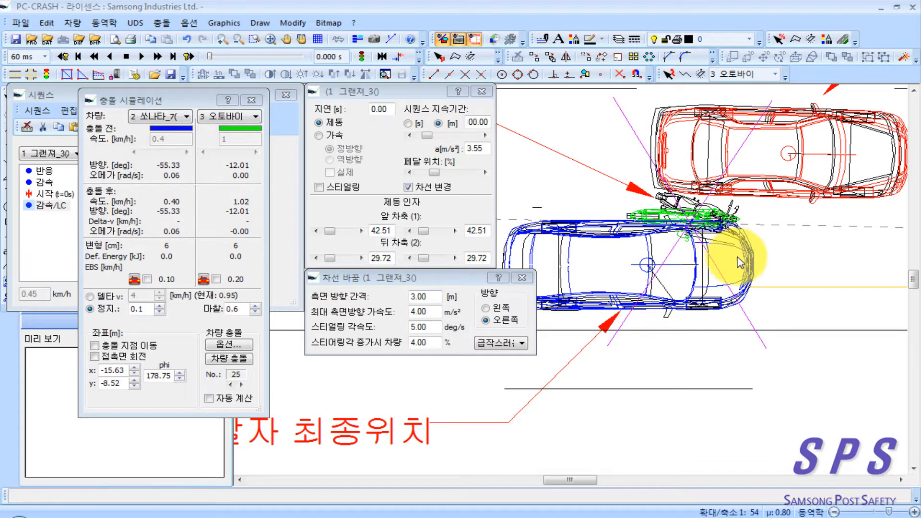
# Step: Set the 그랜져's deceleration to 3.57 m/s², rerun the simulation, and close the collision and sequence dialogs
pyautogui.click(480, 152)
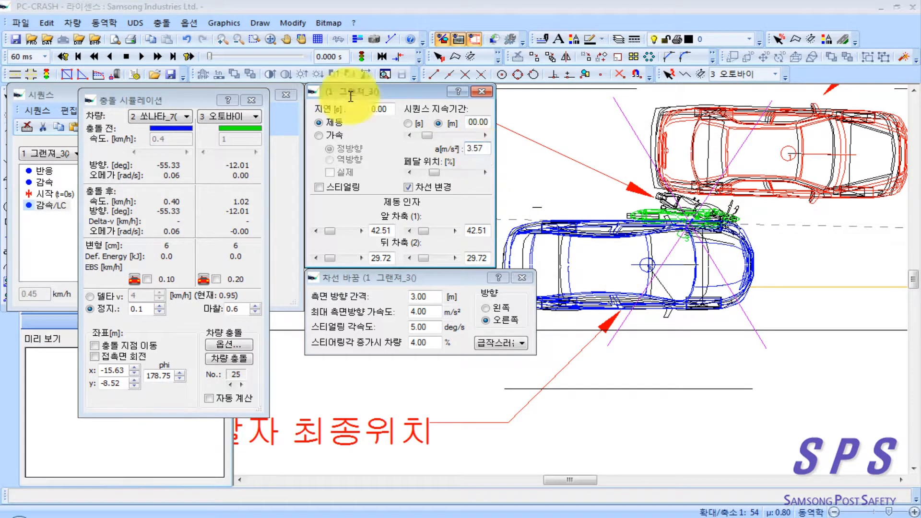
pyautogui.click(125, 54)
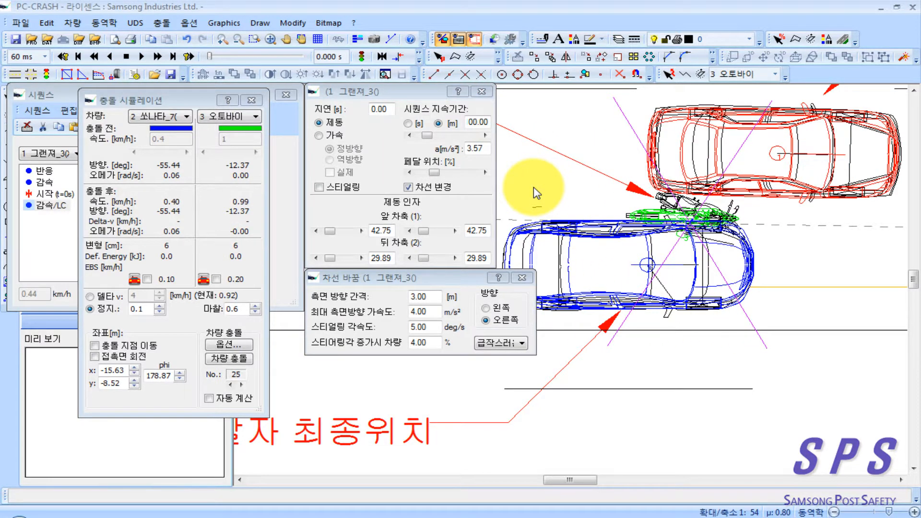
pyautogui.moveTo(731, 296); pyautogui.dragTo(762, 314)
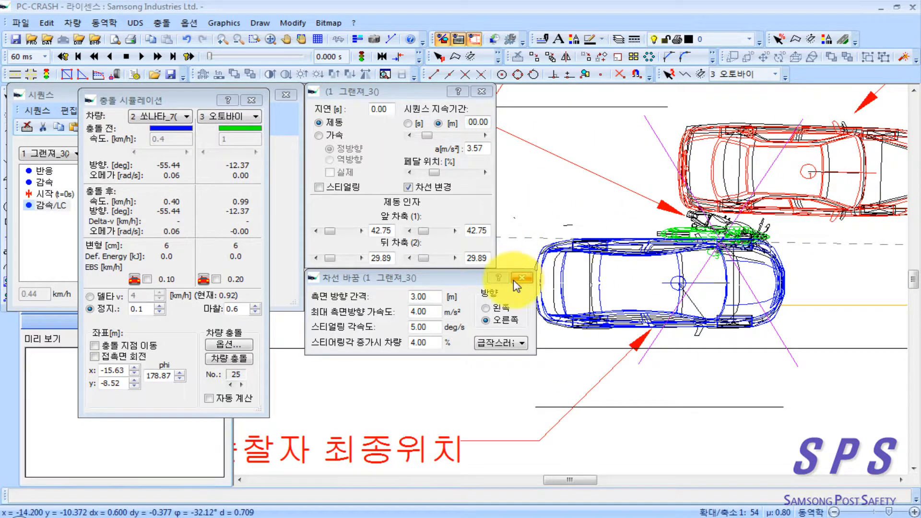
pyautogui.click(252, 101)
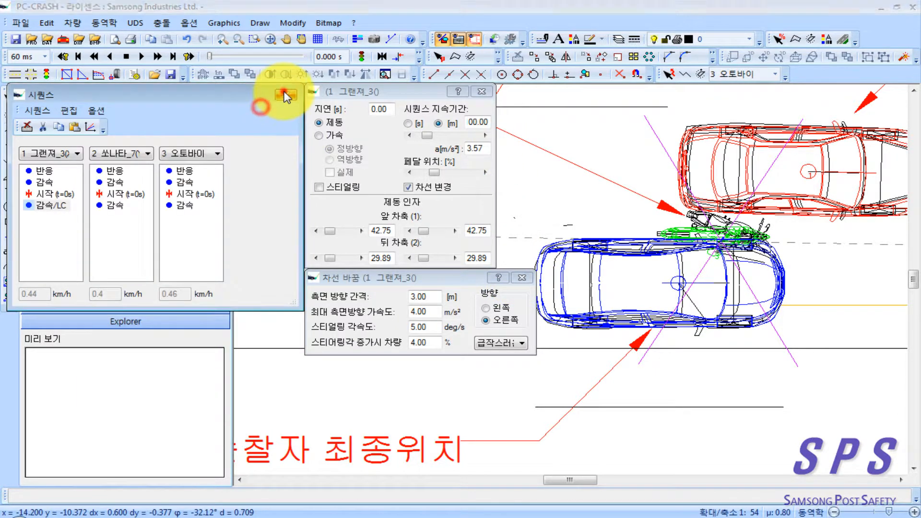
pyautogui.click(284, 92)
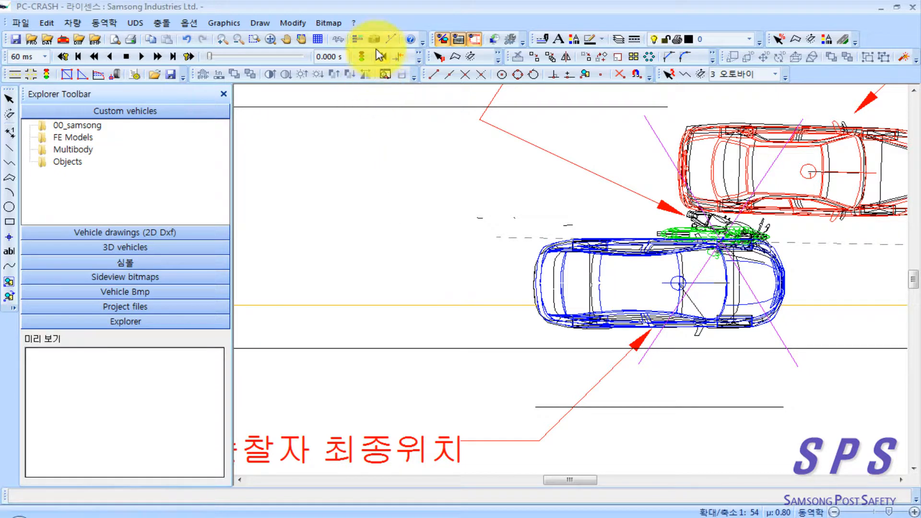
# Step: Play the 3D animation full screen from a raised view behind the motorcycle, and restore the window to a smaller size
pyautogui.doubleClick(333, 209)
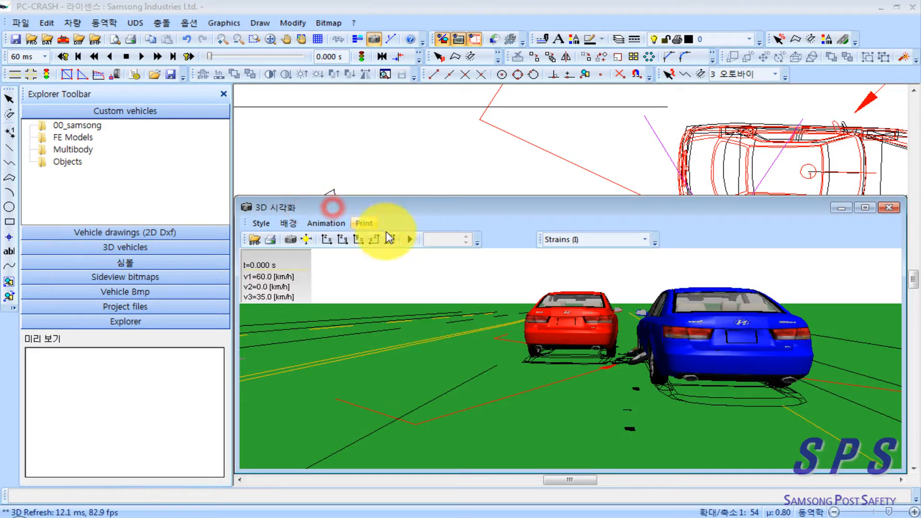
pyautogui.doubleClick(451, 204)
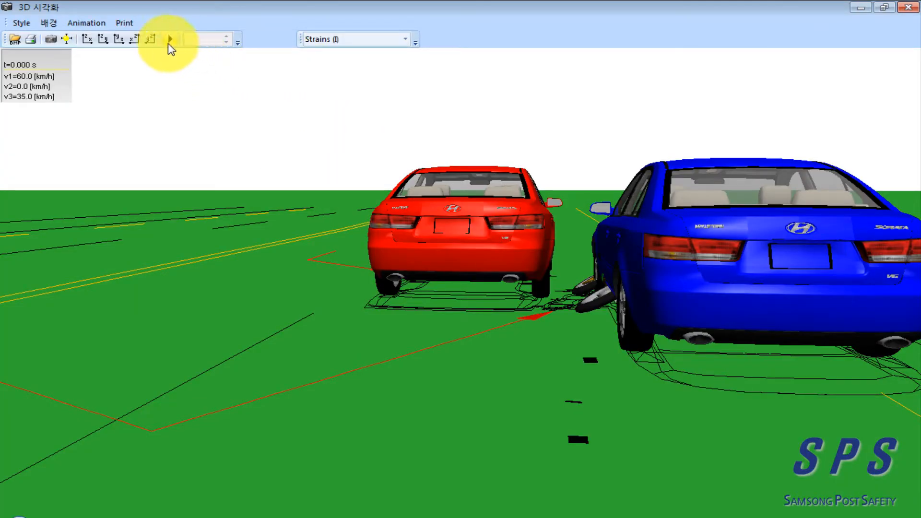
pyautogui.click(171, 38)
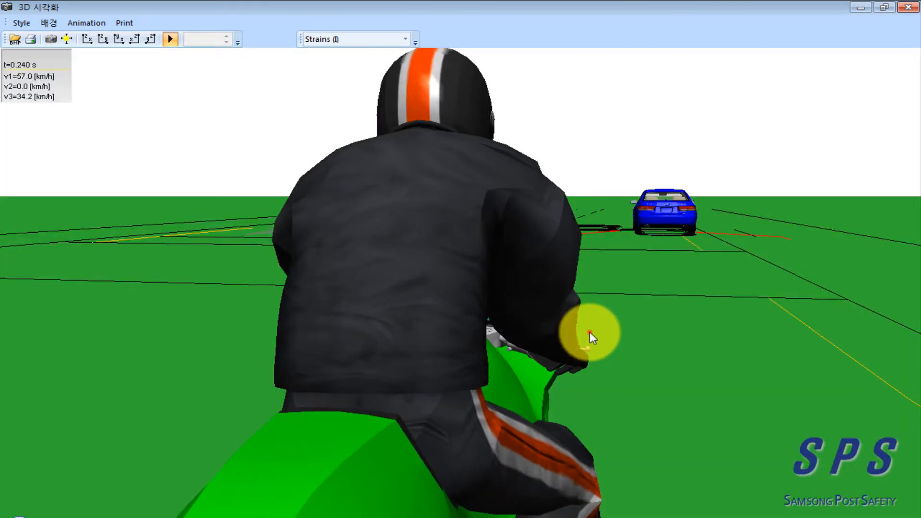
pyautogui.moveTo(590, 332); pyautogui.dragTo(540, 330)
pyautogui.moveTo(560, 298); pyautogui.dragTo(501, 269)
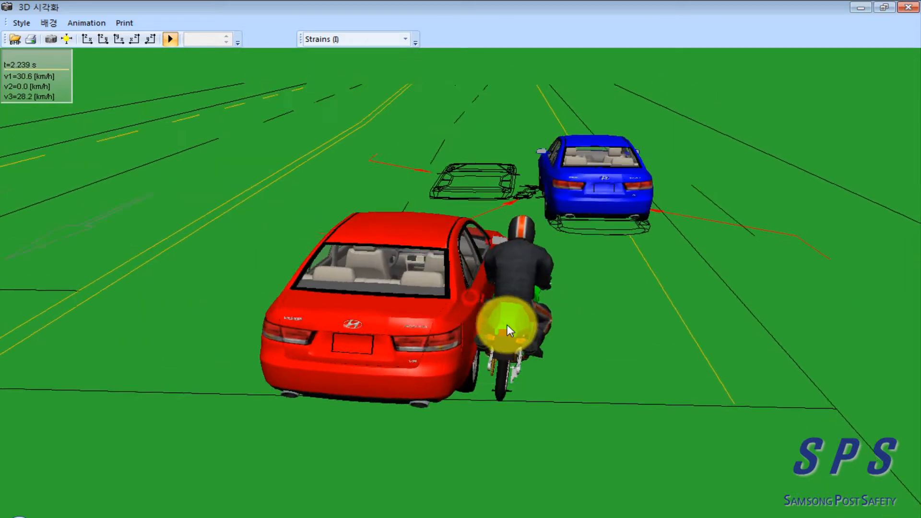
pyautogui.moveTo(506, 324); pyautogui.dragTo(516, 271)
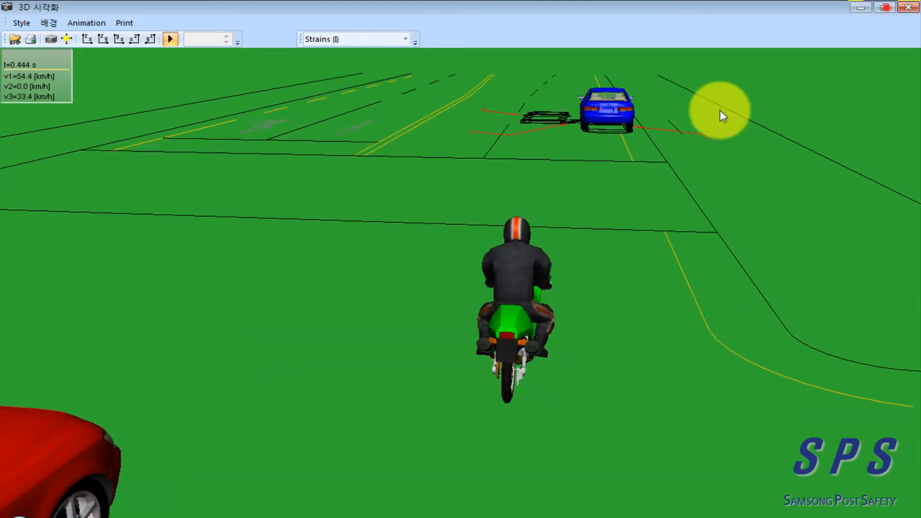
pyautogui.click(885, 8)
pyautogui.moveTo(571, 205); pyautogui.dragTo(371, 243)
# Step: Reposition the 3D camera behind the vehicles' final positions, aimed along the road, and reset the simulation to the start
pyautogui.rightClick(428, 148)
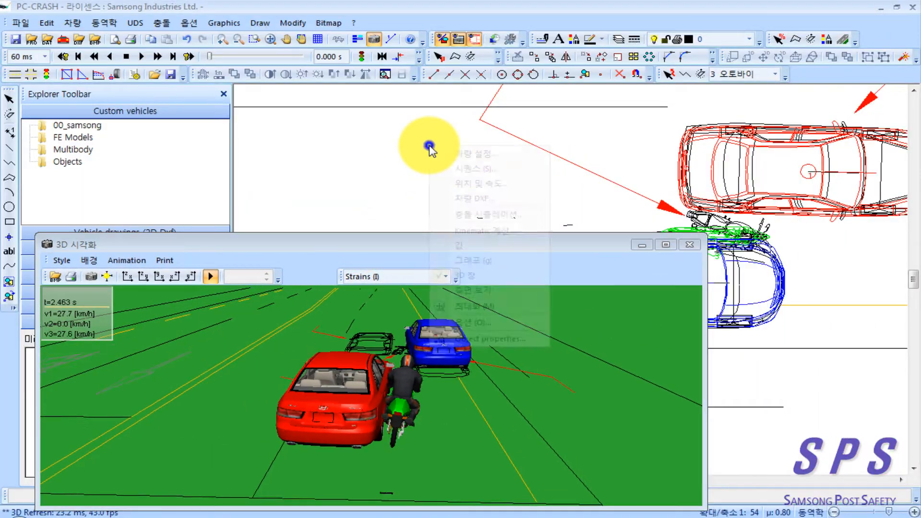
pyautogui.click(400, 161)
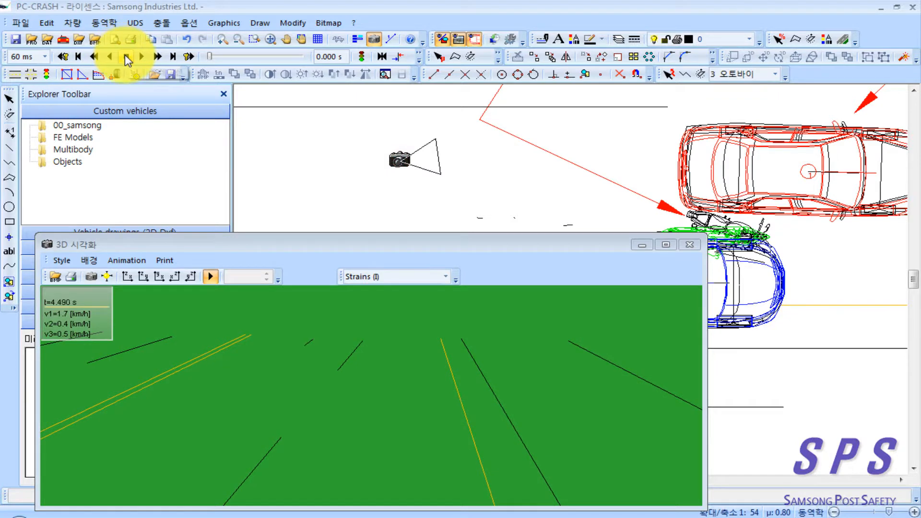
pyautogui.click(125, 57)
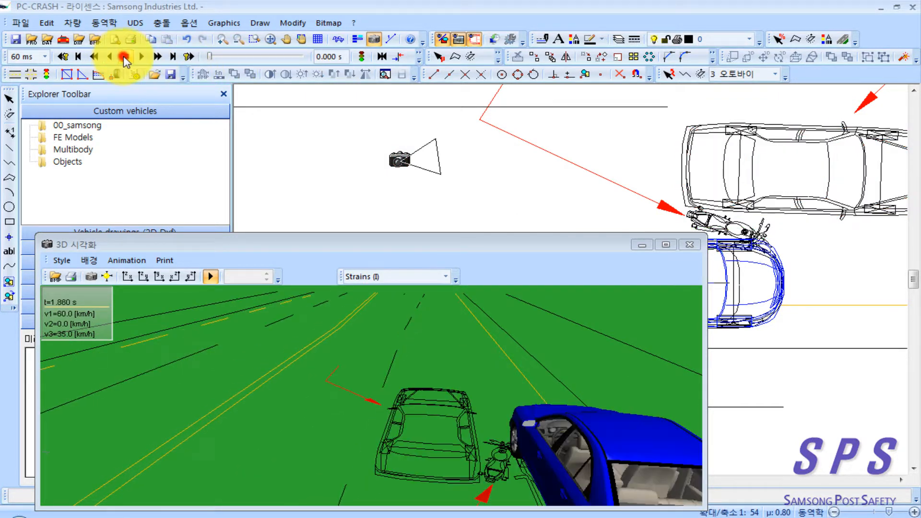
# Step: Review the vehicle data of the 쏘나타 and 그랜져, and set the 오토바이's centre-of-gravity height to 0 m
pyautogui.rightClick(456, 161)
pyautogui.click(523, 178)
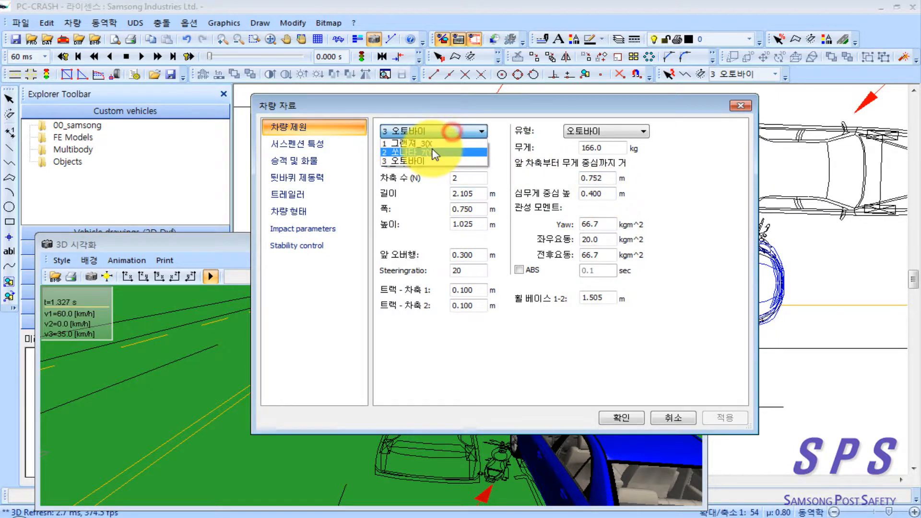
pyautogui.click(433, 144)
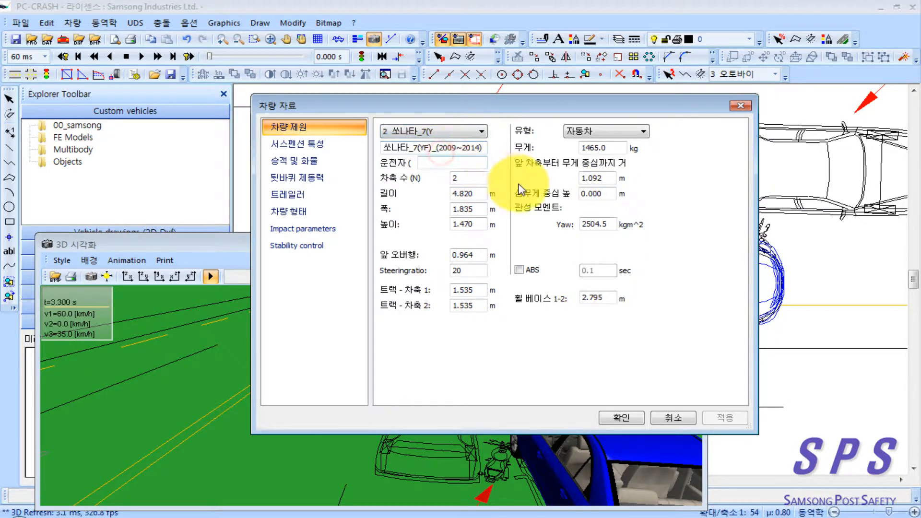
pyautogui.click(454, 136)
pyautogui.click(426, 147)
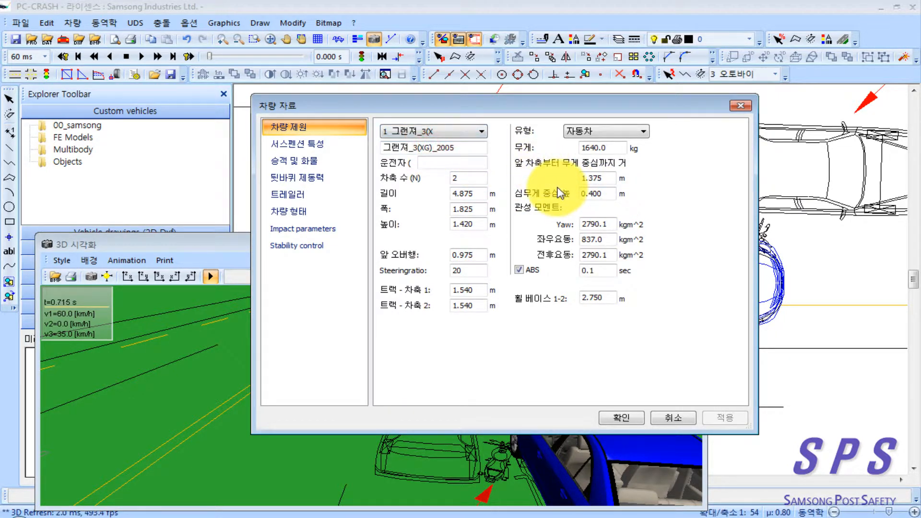
pyautogui.click(469, 132)
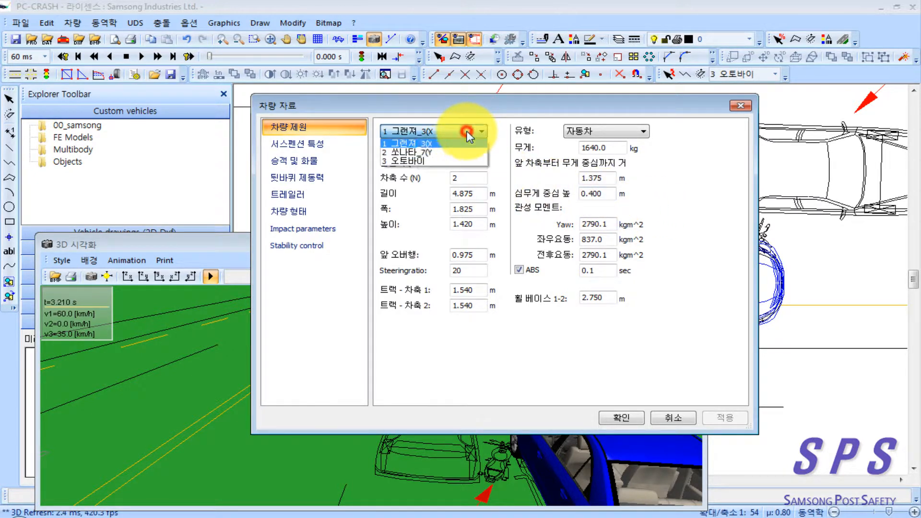
pyautogui.click(446, 162)
pyautogui.doubleClick(608, 195)
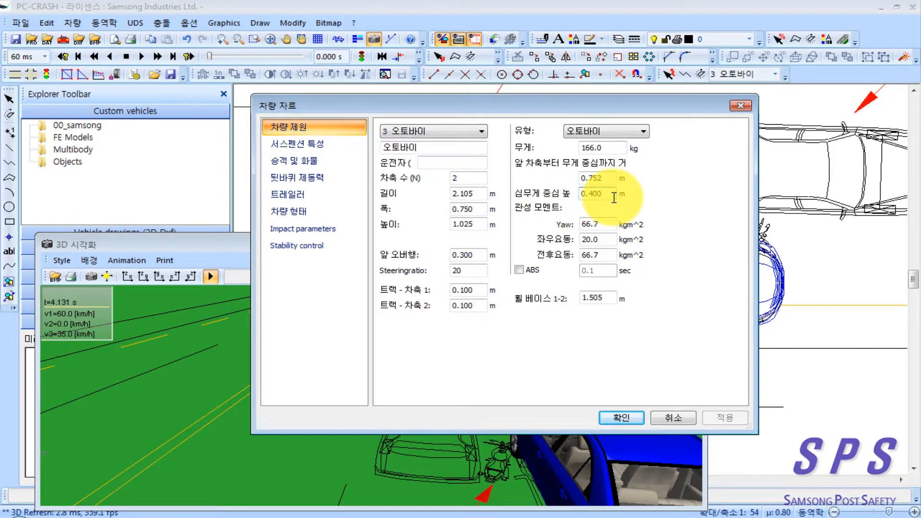
pyautogui.doubleClick(611, 195)
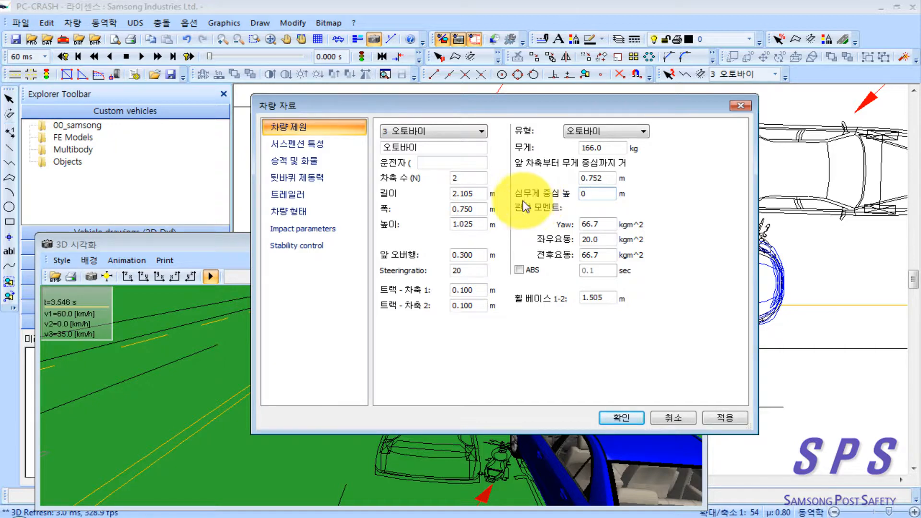
pyautogui.click(725, 418)
pyautogui.click(626, 419)
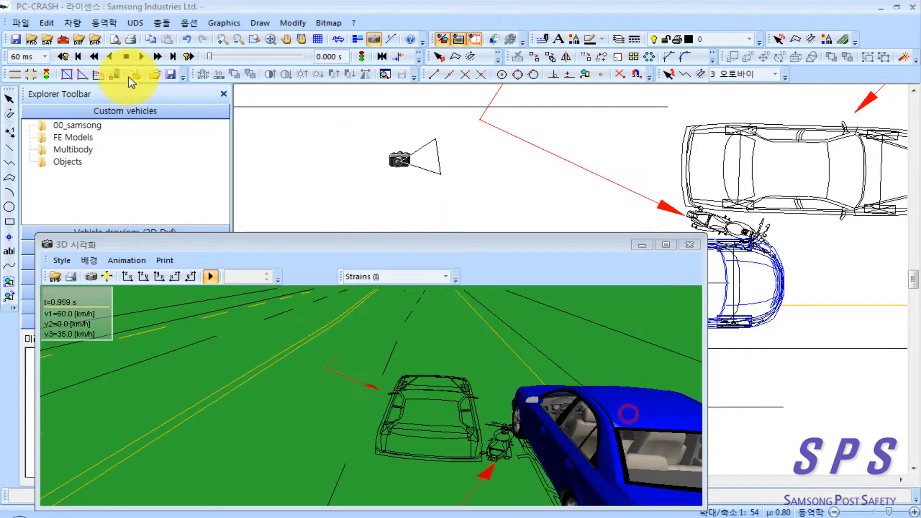
# Step: Rerun the simulation, close the 3D visualization, and examine where the motorcycle ends up relative to its marked final position
pyautogui.click(158, 56)
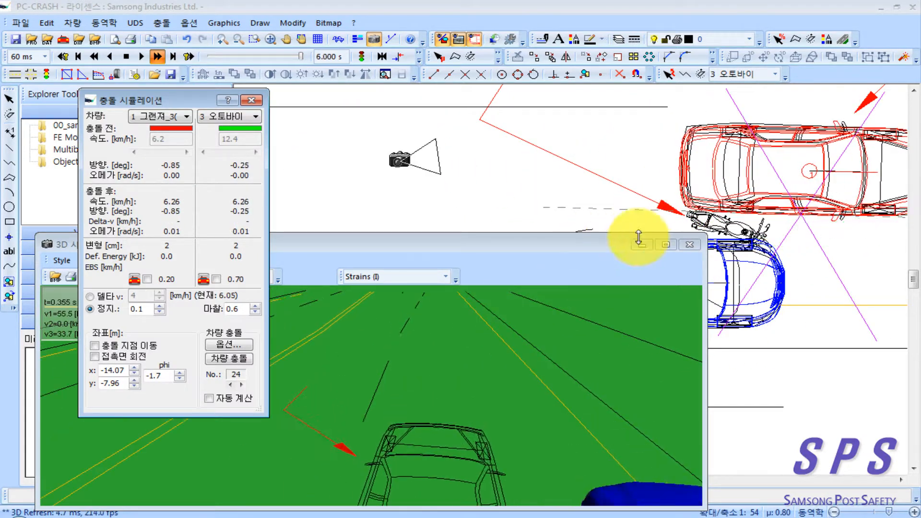
pyautogui.click(689, 244)
pyautogui.scroll(-1, 747, 308)
pyautogui.moveTo(743, 306); pyautogui.dragTo(456, 306)
pyautogui.scroll(-1, 705, 330)
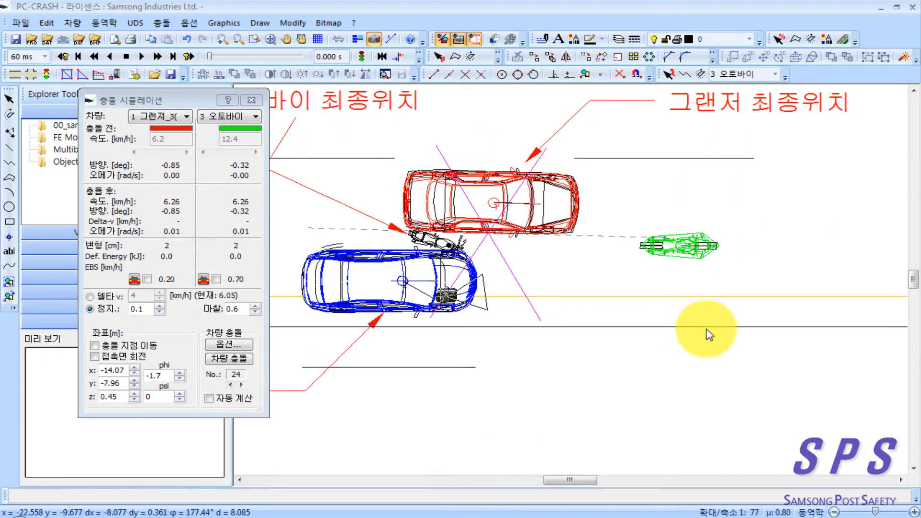
pyautogui.moveTo(705, 330); pyautogui.dragTo(814, 326)
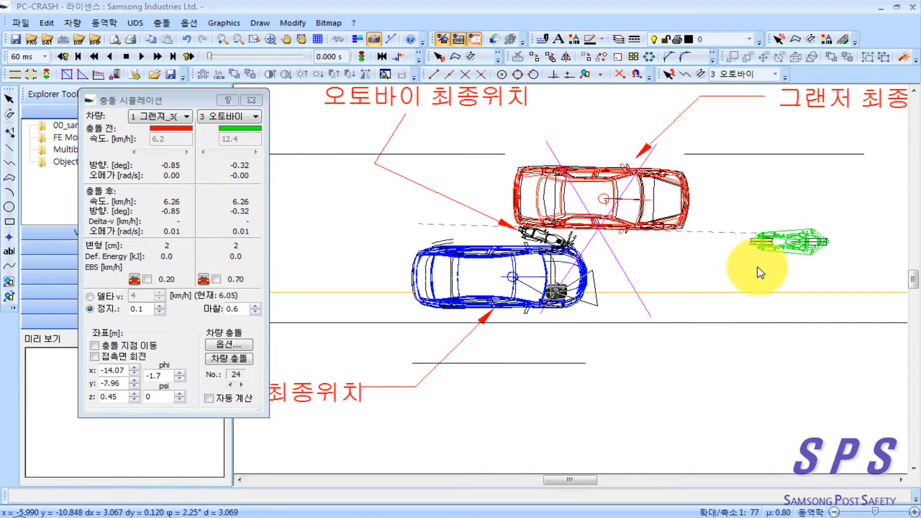
# Step: Open the 오토바이's 감속 sequence, set its deceleration to 2.00 m/s², rerun the simulation, and check the stopping position
pyautogui.click(251, 106)
pyautogui.rightClick(314, 168)
pyautogui.click(367, 193)
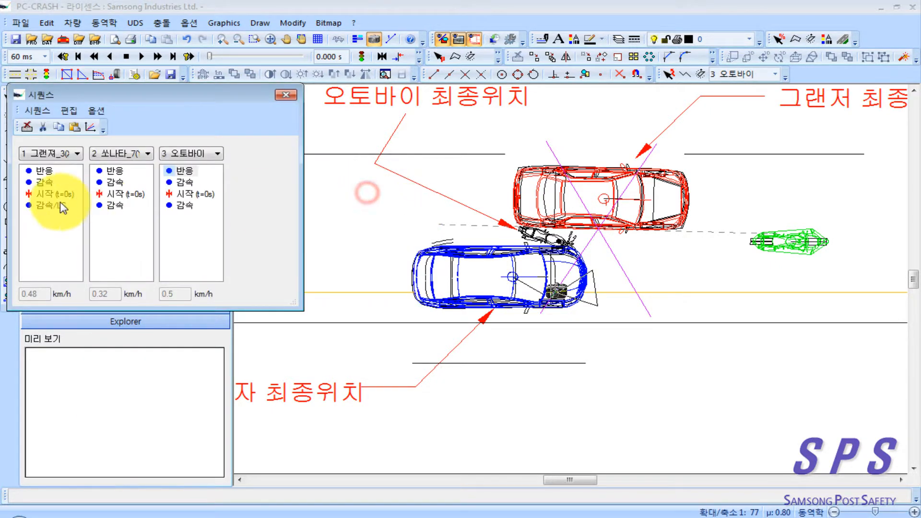
pyautogui.doubleClick(189, 207)
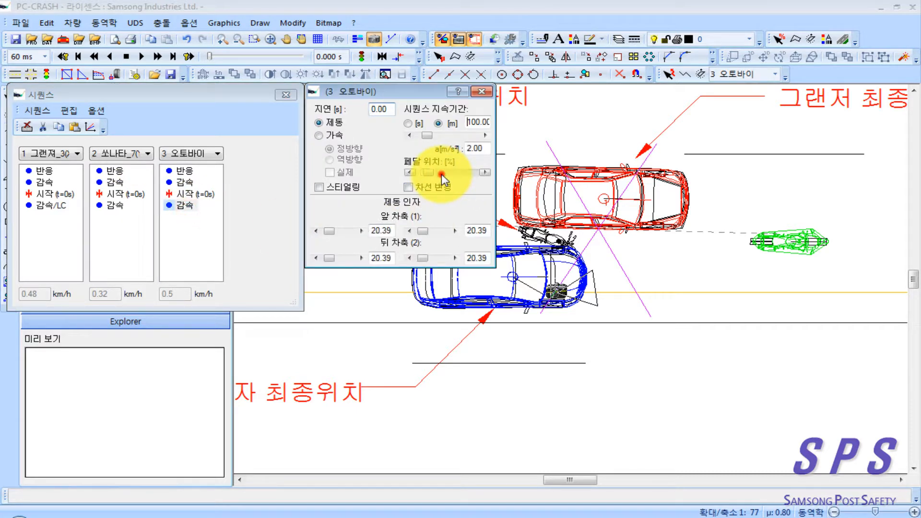
pyautogui.click(130, 57)
pyautogui.click(159, 57)
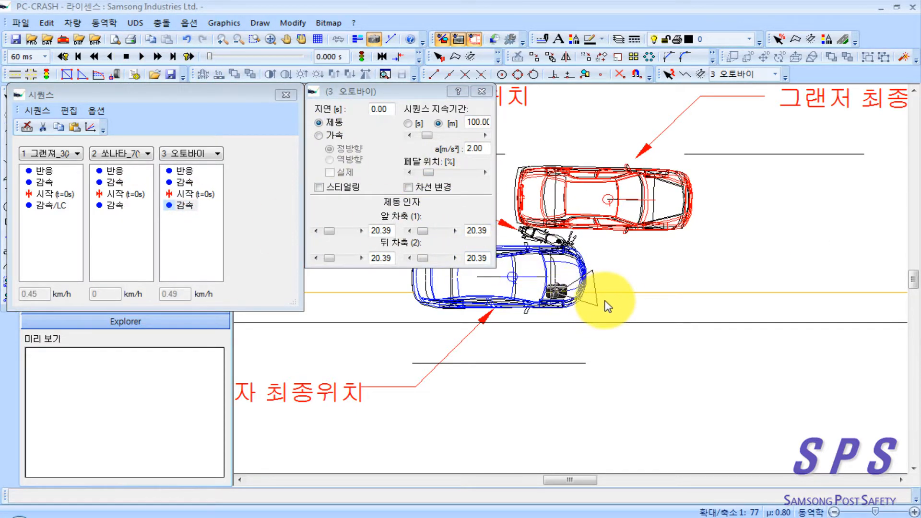
pyautogui.moveTo(511, 349); pyautogui.dragTo(791, 365)
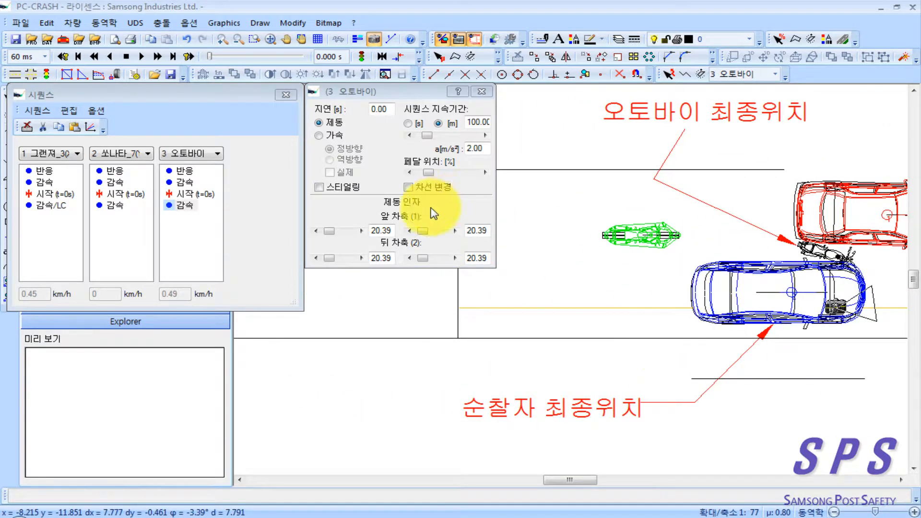
# Step: Try a 오토바이 deceleration of 1.70 m/s², rerun the simulation, and check the vehicles' positions at about 1.9 s
pyautogui.click(477, 146)
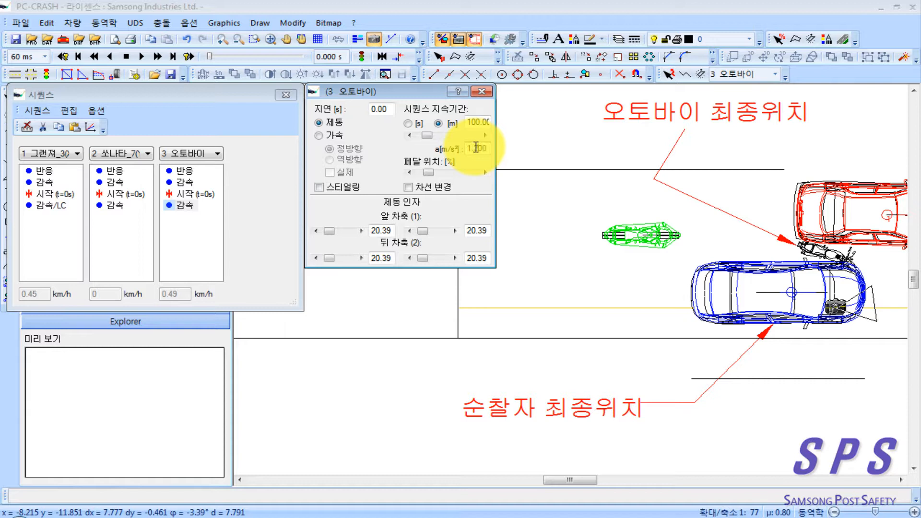
pyautogui.click(142, 57)
pyautogui.click(157, 56)
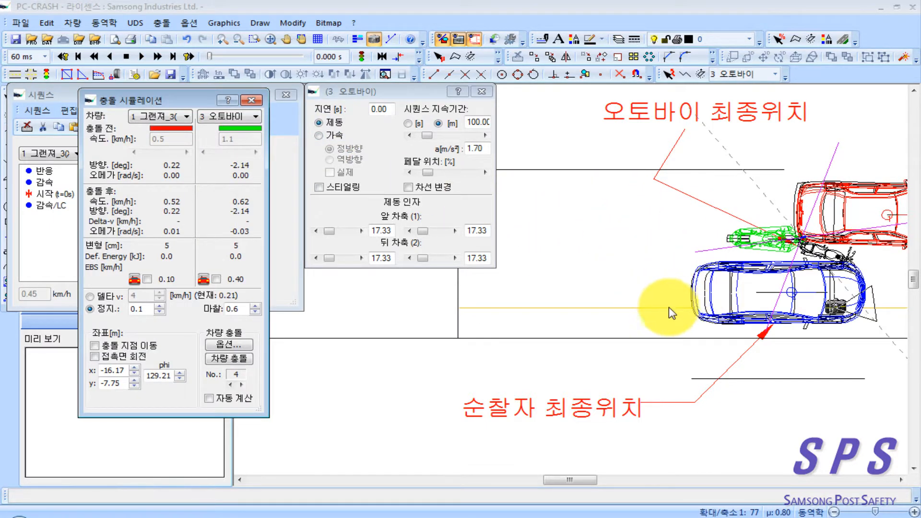
pyautogui.scroll(-2, 667, 309)
pyautogui.moveTo(606, 314); pyautogui.dragTo(674, 314)
pyautogui.scroll(-3, 676, 319)
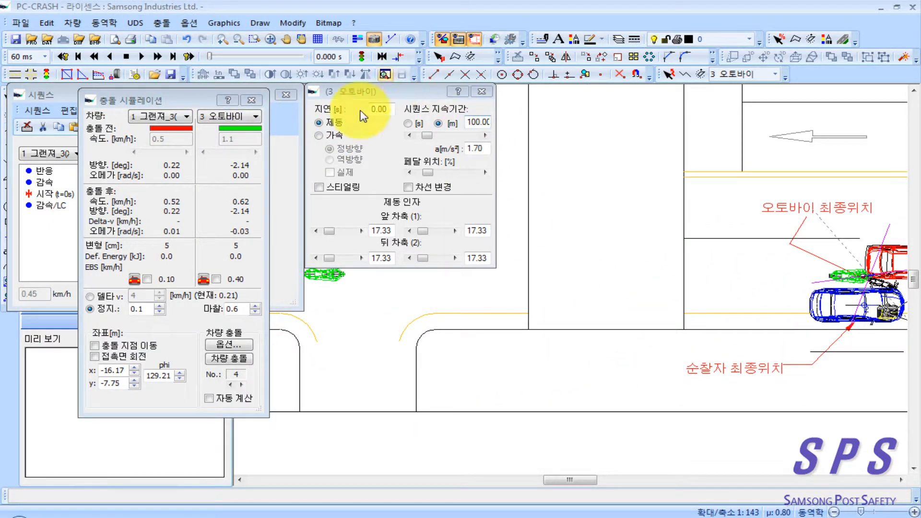
pyautogui.scroll(-1, 578, 331)
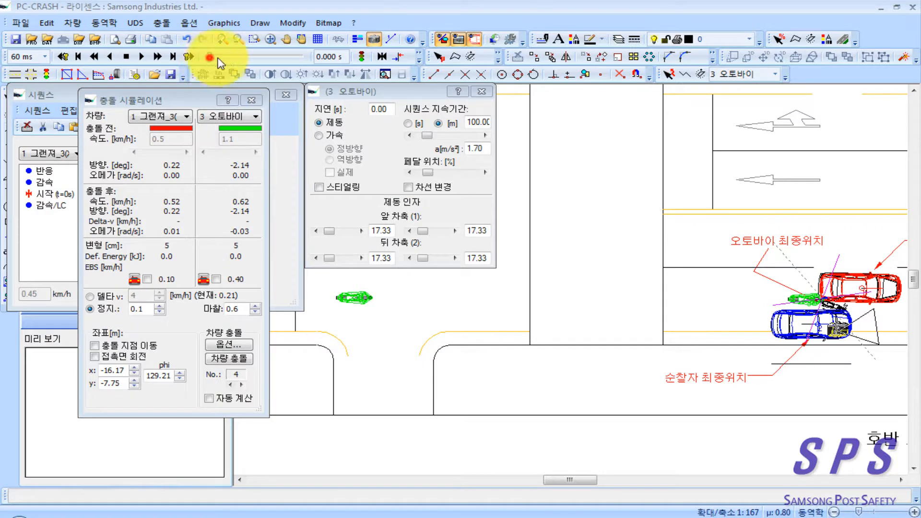
pyautogui.moveTo(209, 57)
pyautogui.mouseDown()
pyautogui.moveTo(256, 56)
pyautogui.moveTo(232, 59)
pyautogui.moveTo(263, 75)
pyautogui.mouseUp()
# Step: Try 오토바이 decelerations of 1.50 and 1.40 m/s², rerunning the simulation for each
pyautogui.moveTo(485, 149); pyautogui.dragTo(475, 149)
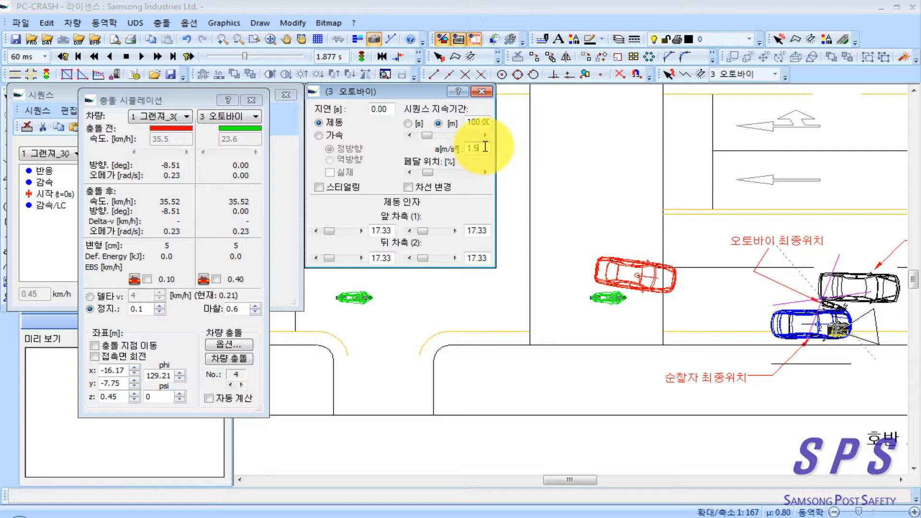
pyautogui.click(158, 56)
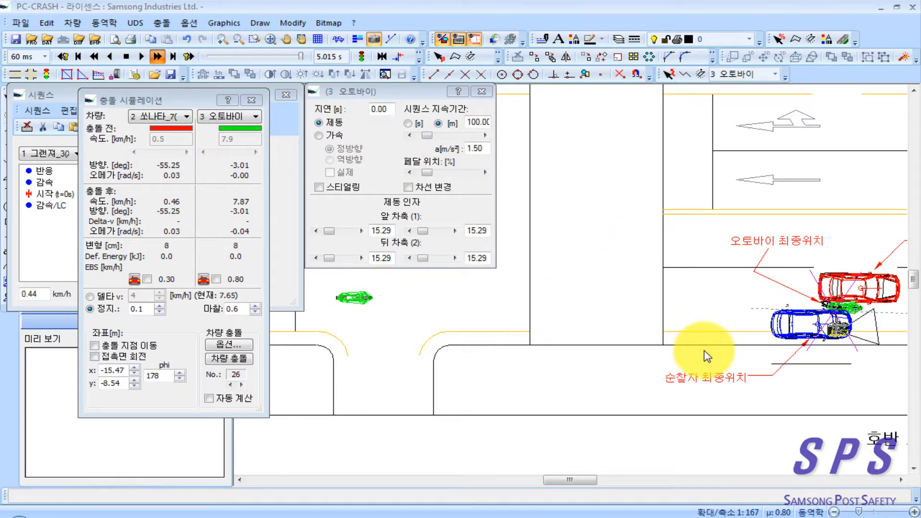
pyautogui.click(484, 149)
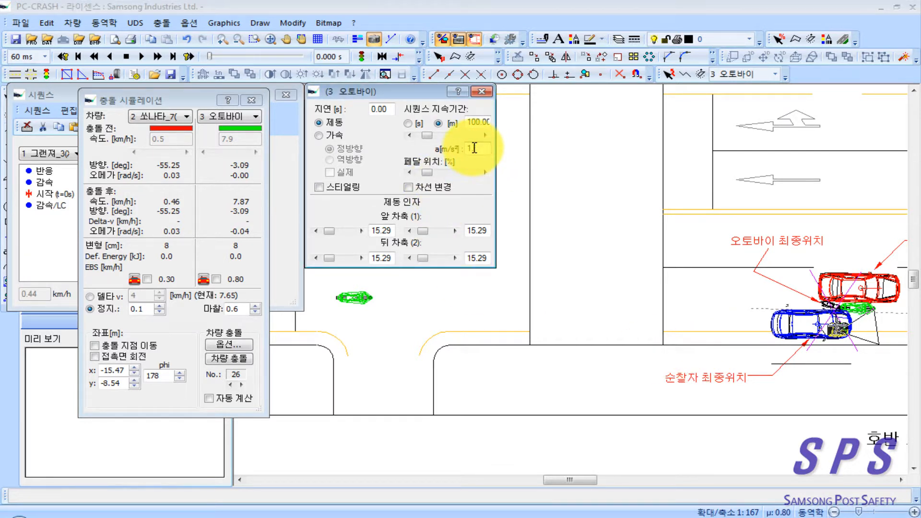
pyautogui.write('1.4')
pyautogui.click(157, 56)
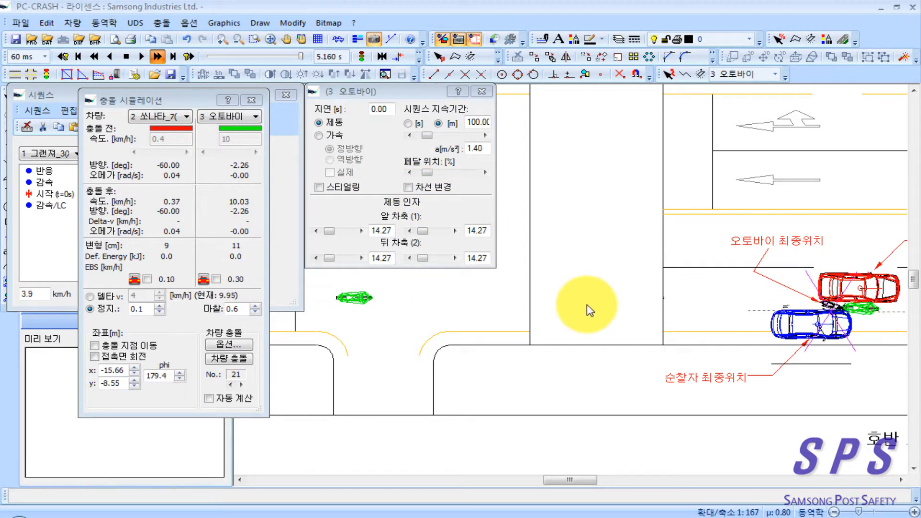
# Step: Set the 오토바이's deceleration to 1.60 m/s² and rerun the simulation
pyautogui.click(479, 151)
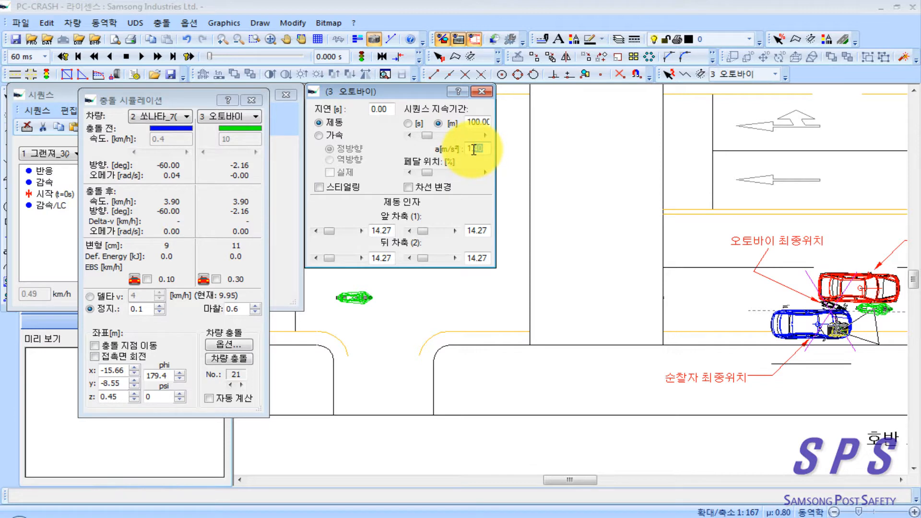
pyautogui.write('1.6')
pyautogui.click(158, 56)
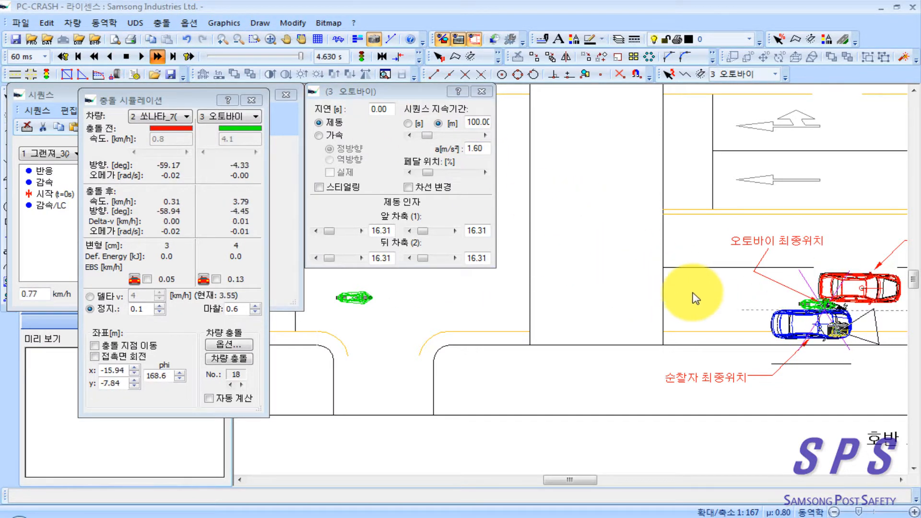
# Step: Place the 3D camera in the intersection facing the final positions, and play the onscreen animation in a maximized 3D view
pyautogui.rightClick(656, 357)
pyautogui.click(606, 326)
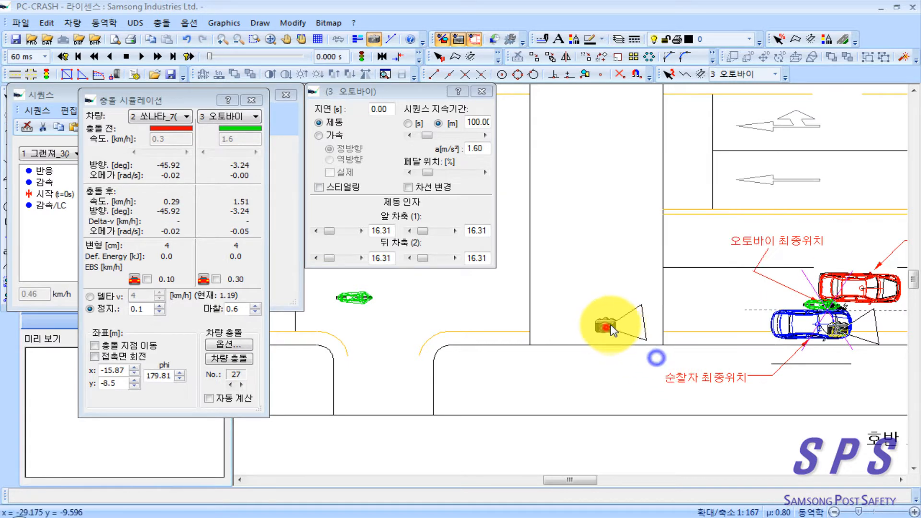
pyautogui.click(624, 326)
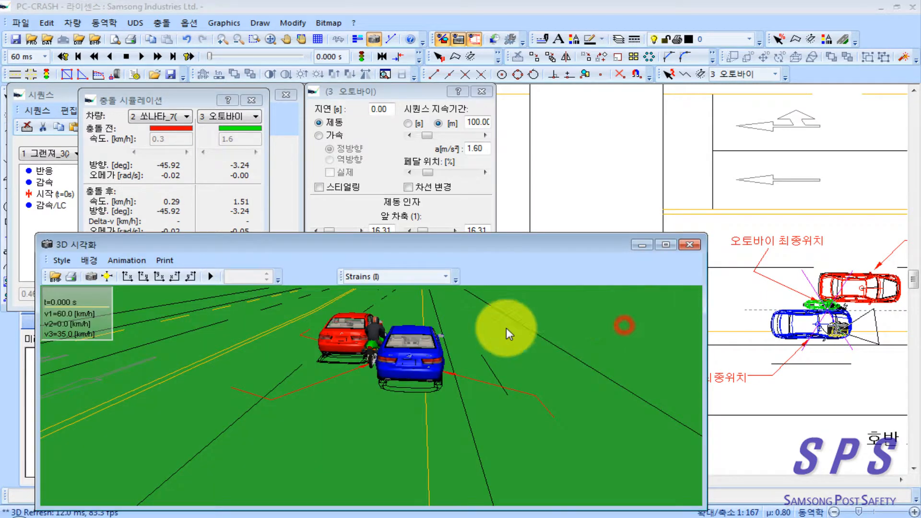
pyautogui.moveTo(419, 251); pyautogui.dragTo(484, 224)
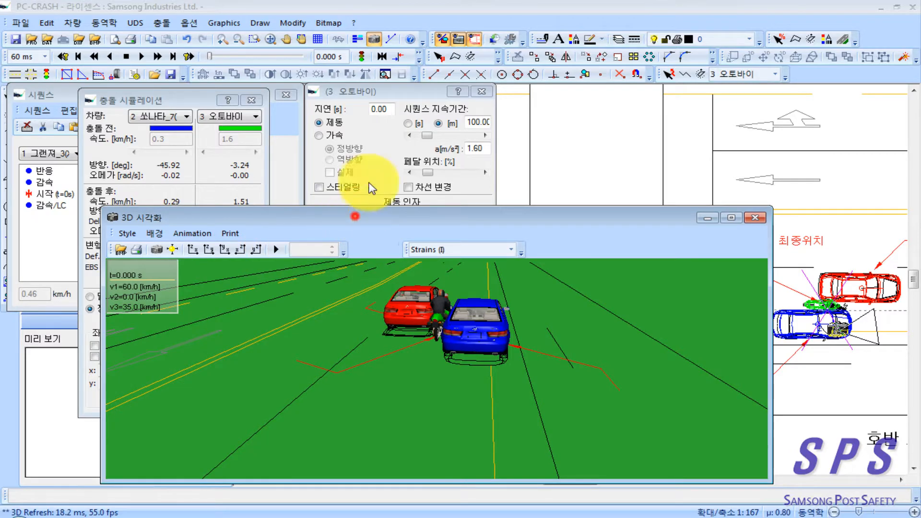
pyautogui.doubleClick(355, 217)
pyautogui.click(170, 39)
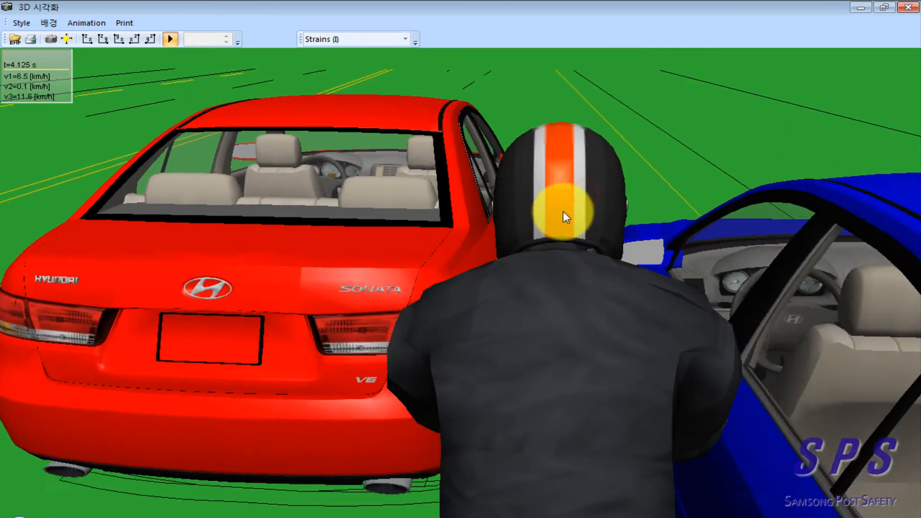
# Step: Move the 3D viewpoint forward to the rider's eye position, looking over the motorcycle's windshield and instrument panel
pyautogui.moveTo(563, 211); pyautogui.dragTo(540, 241)
pyautogui.click(540, 258)
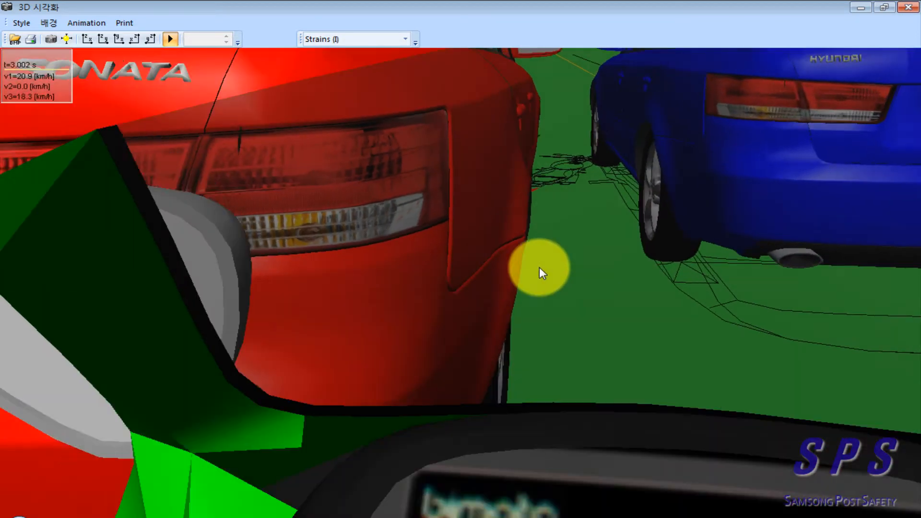
pyautogui.moveTo(555, 277)
pyautogui.mouseDown()
pyautogui.moveTo(555, 269)
pyautogui.moveTo(553, 277)
pyautogui.mouseUp()
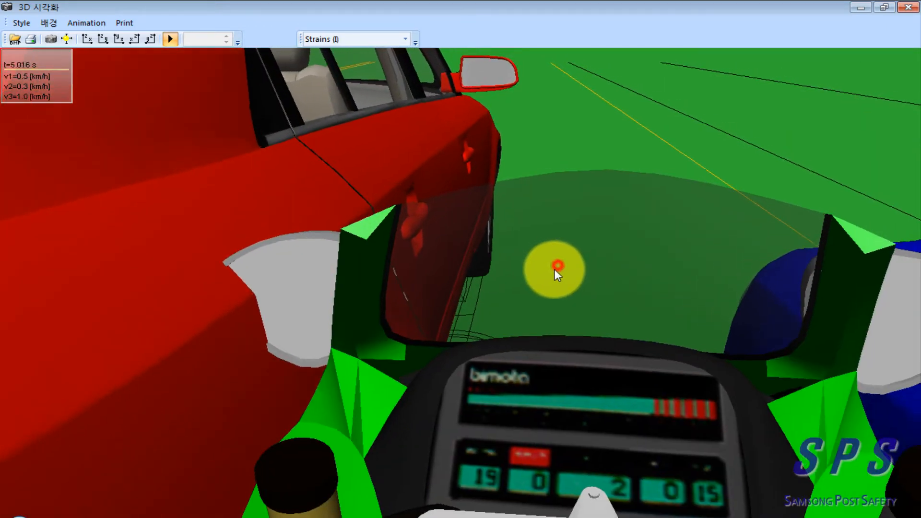
pyautogui.click(551, 289)
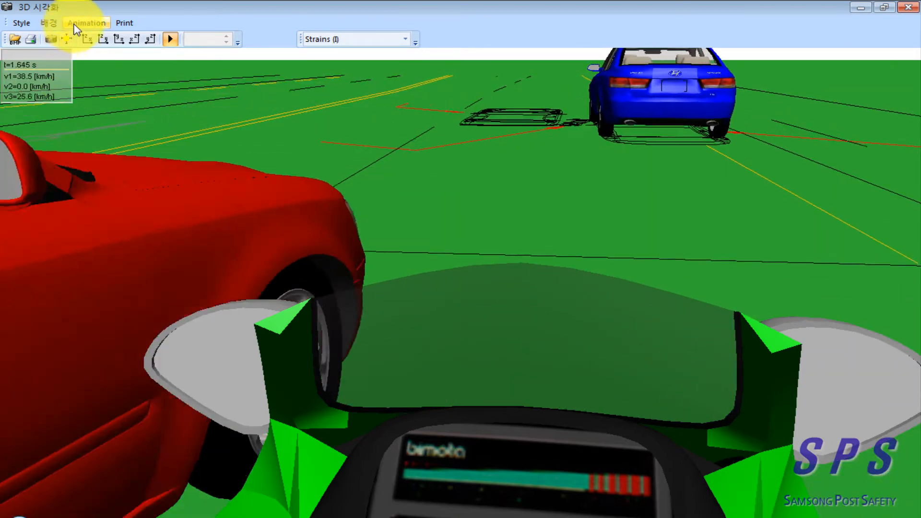
# Step: Render the rider's-view animation to an AVI file named 오토바이 진술사항 in the case_06 folder and close the preview and 3D windows
pyautogui.click(74, 24)
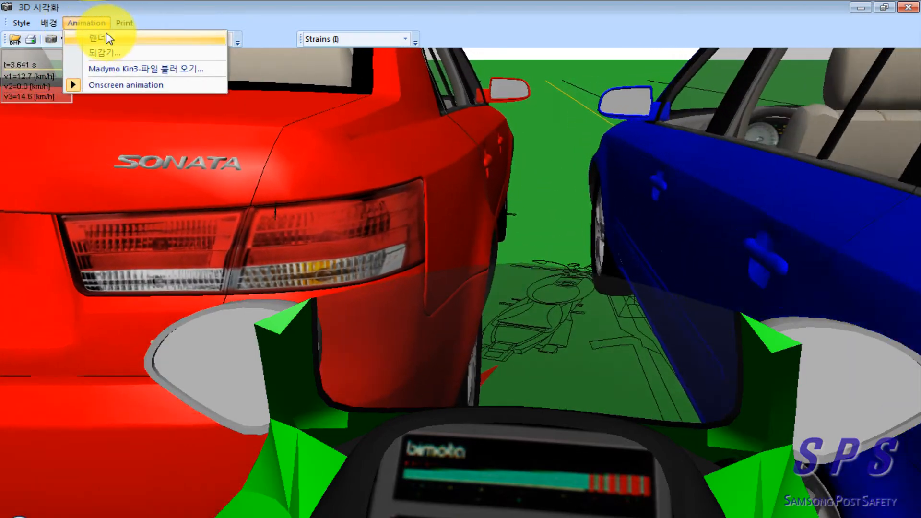
pyautogui.click(143, 38)
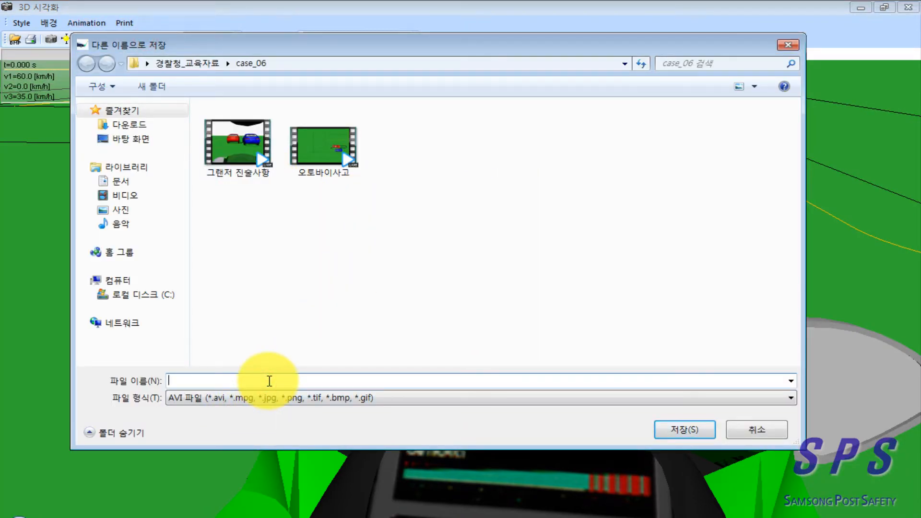
pyautogui.write('오토바이 ')
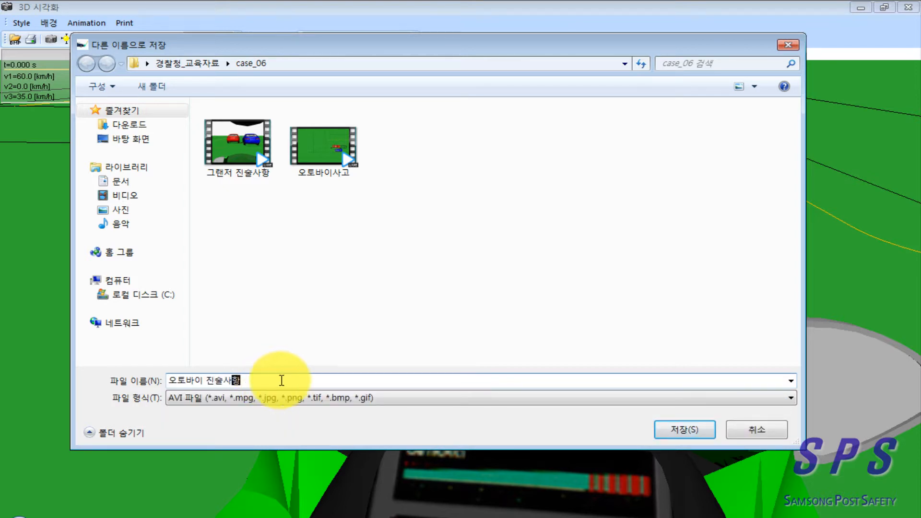
pyautogui.write('진술사항')
pyautogui.click(667, 430)
pyautogui.click(562, 329)
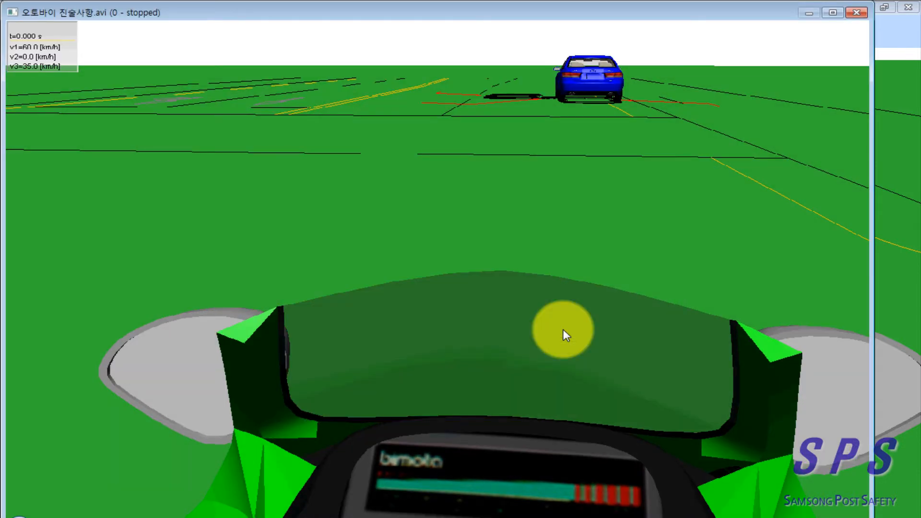
pyautogui.click(854, 13)
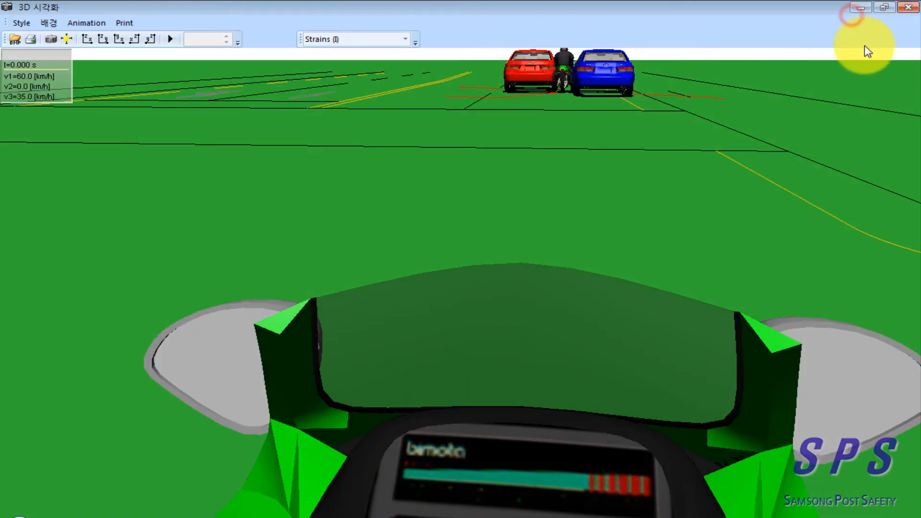
pyautogui.click(908, 9)
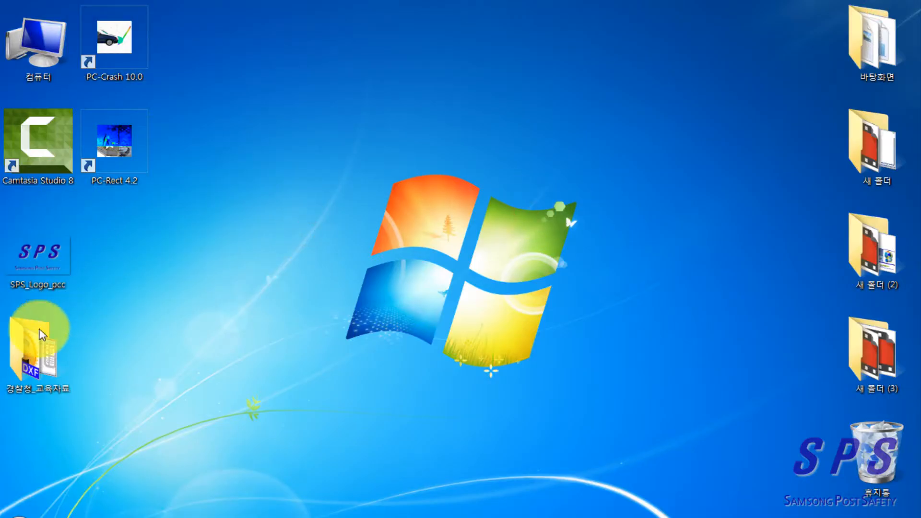
# Step: Open the case_06 folder inside 경찰청_교육자료 on the desktop and play the 그랜저 진술사항 video
pyautogui.doubleClick(53, 348)
pyautogui.doubleClick(293, 191)
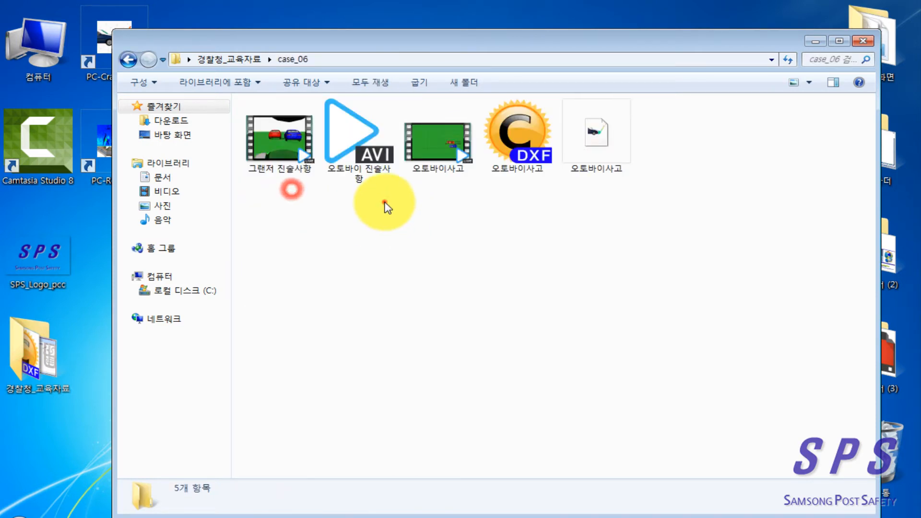
pyautogui.click(290, 147)
pyautogui.click(350, 160)
pyautogui.click(364, 222)
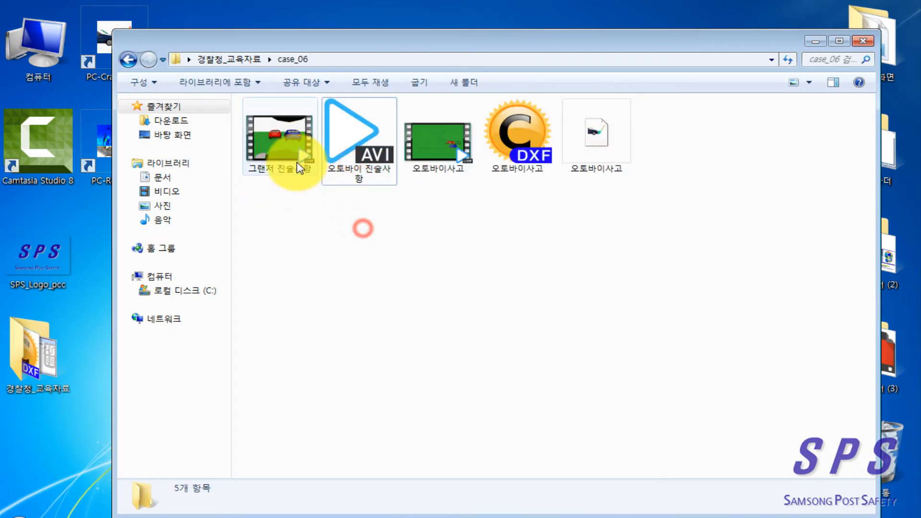
pyautogui.click(364, 158)
pyautogui.click(392, 239)
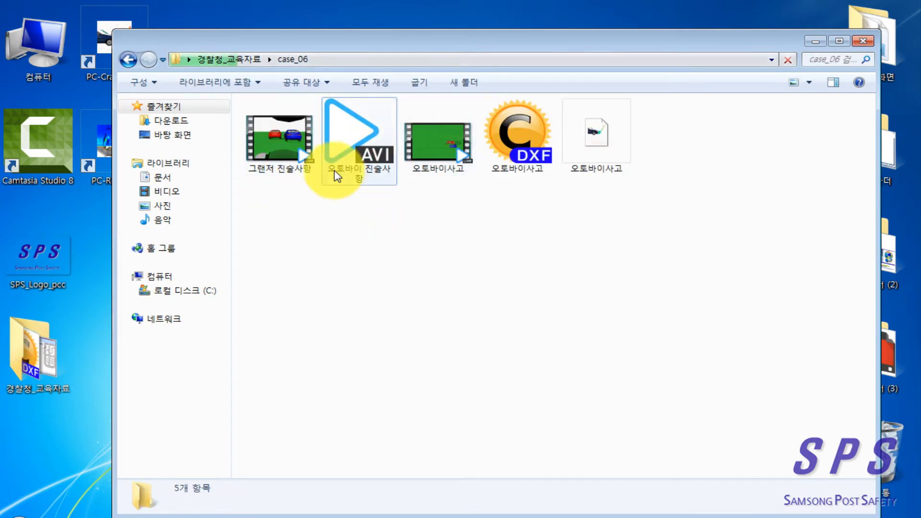
pyautogui.click(286, 214)
pyautogui.click(283, 144)
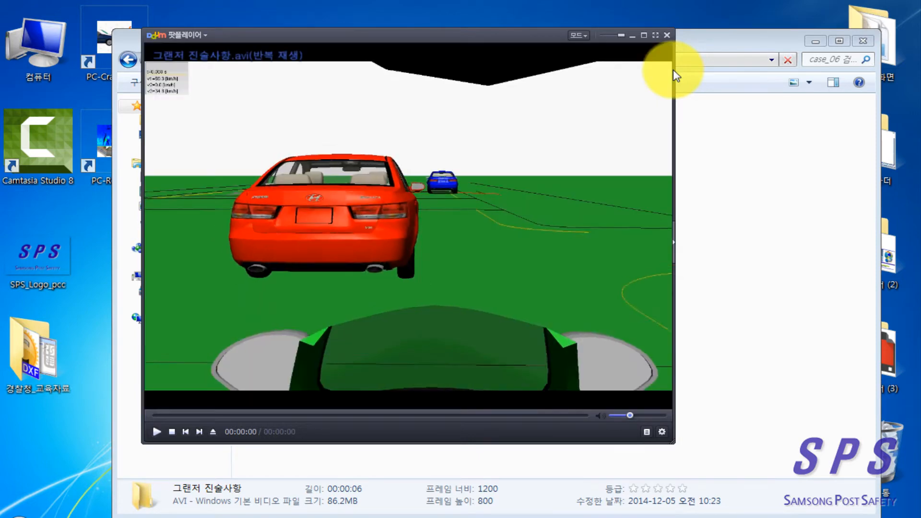
pyautogui.press('Return')
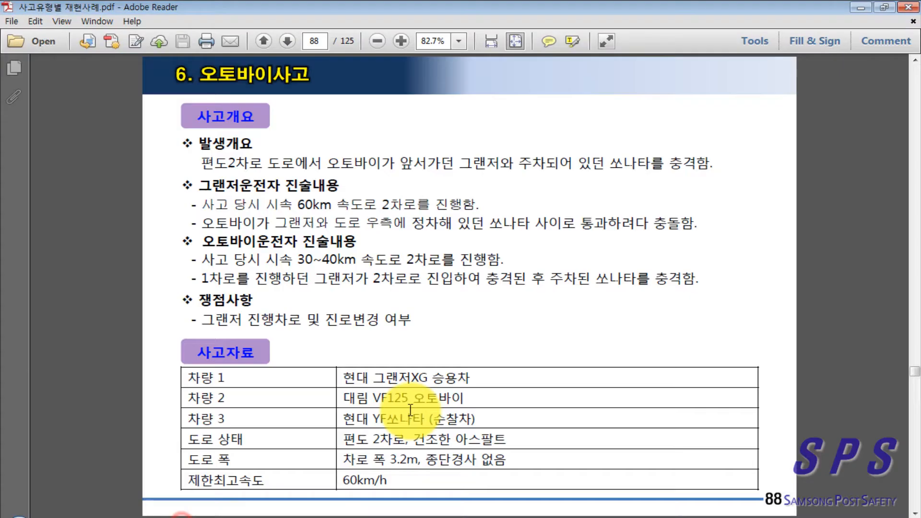
# Step: Switch to Adobe Reader, examine the 사고상황도 diagram on page 90 of 사고유형별 재현사례.pdf, and close the 그랜저 진술사항 video
pyautogui.scroll(-2, 480, 351)
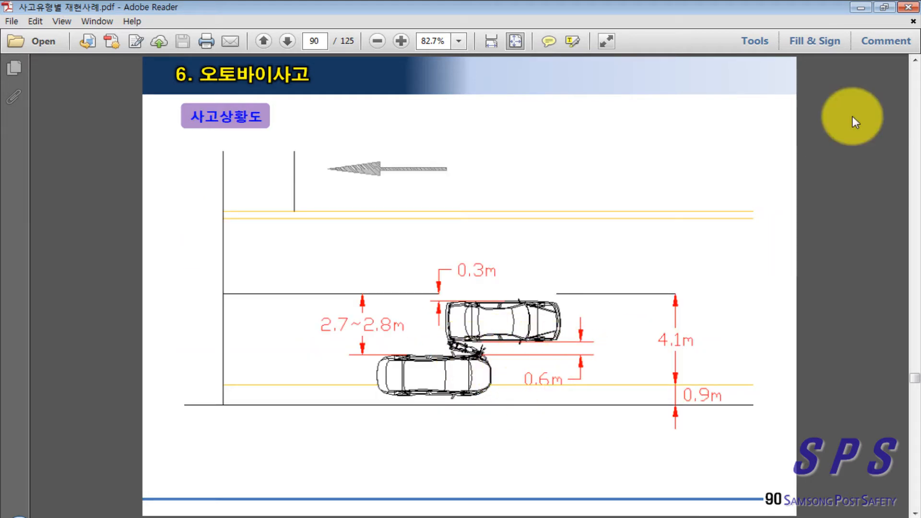
pyautogui.click(858, 7)
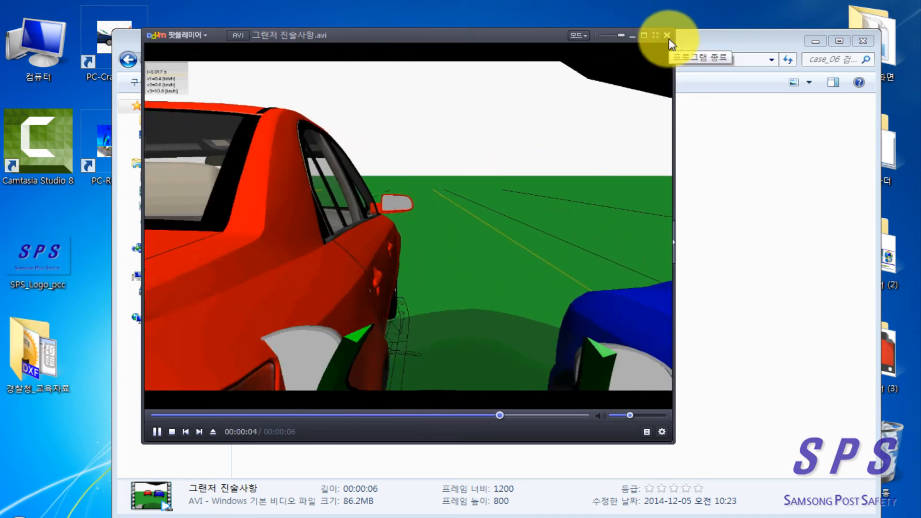
pyautogui.click(667, 35)
# Step: Play the rendered 오토바이 진술사항 video full screen, restore the window, and close the player
pyautogui.click(433, 144)
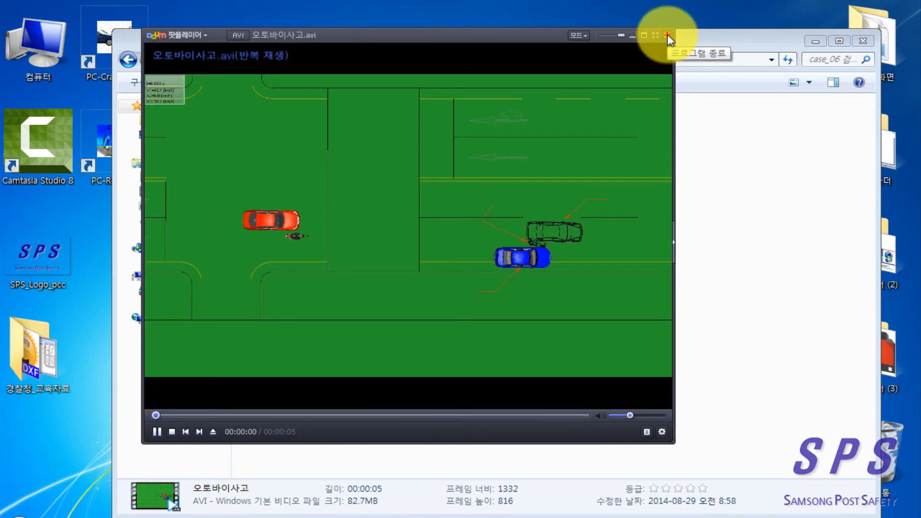
pyautogui.click(667, 36)
pyautogui.doubleClick(352, 148)
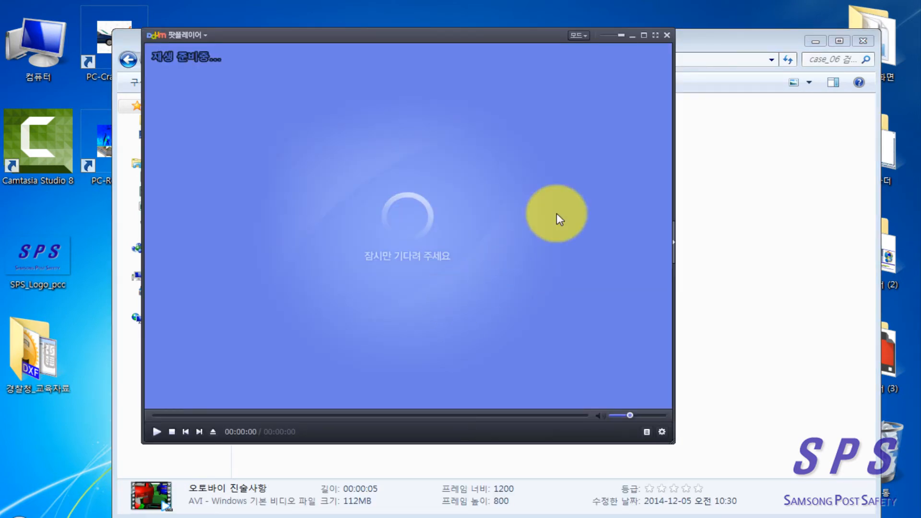
pyautogui.click(656, 34)
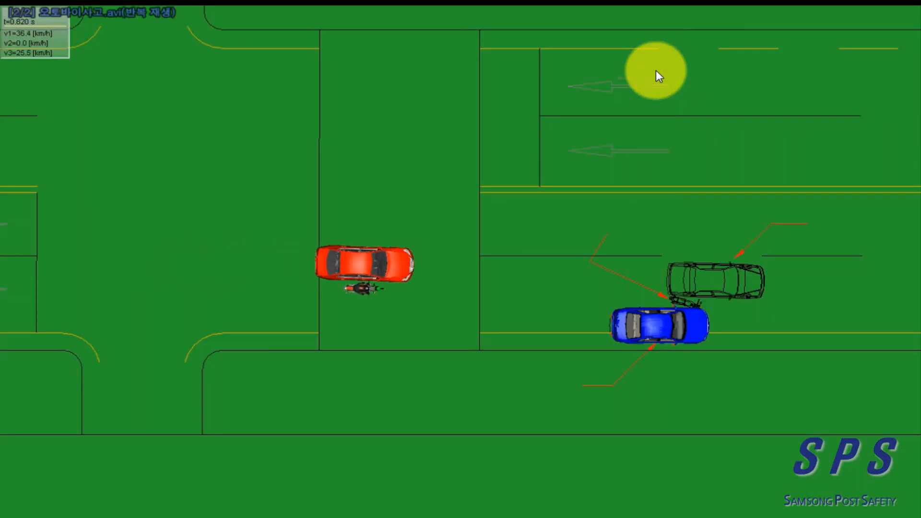
pyautogui.doubleClick(655, 70)
pyautogui.click(667, 35)
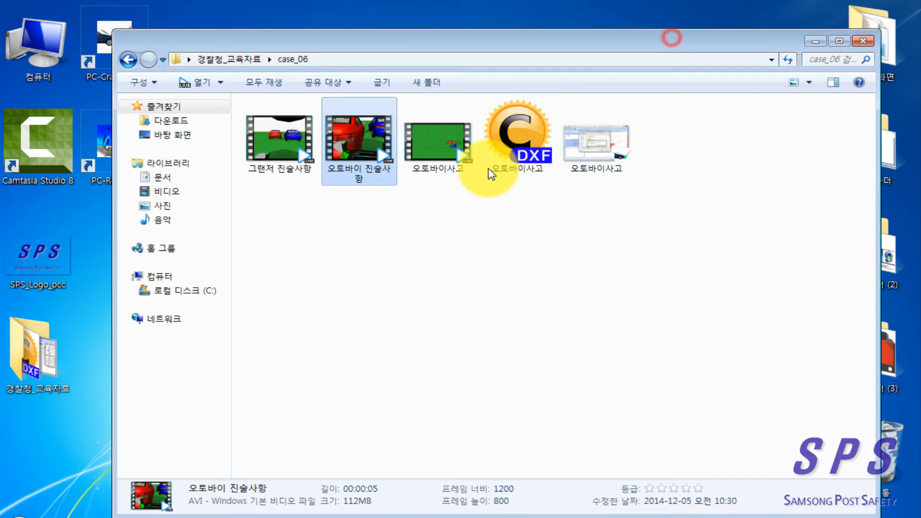
# Step: Remove the 오토바이사고 video from the case_06 folder and reopen the 오토바이 진술사항 video
pyautogui.click(405, 213)
pyautogui.doubleClick(356, 136)
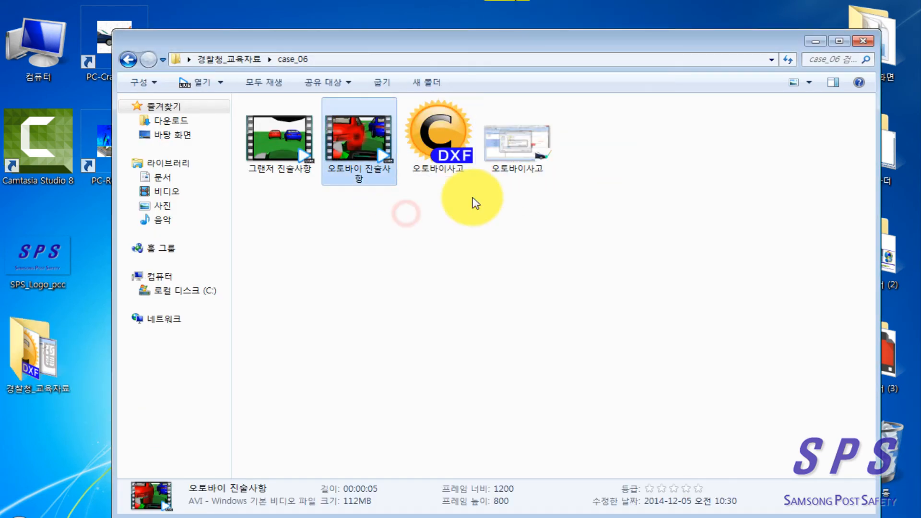